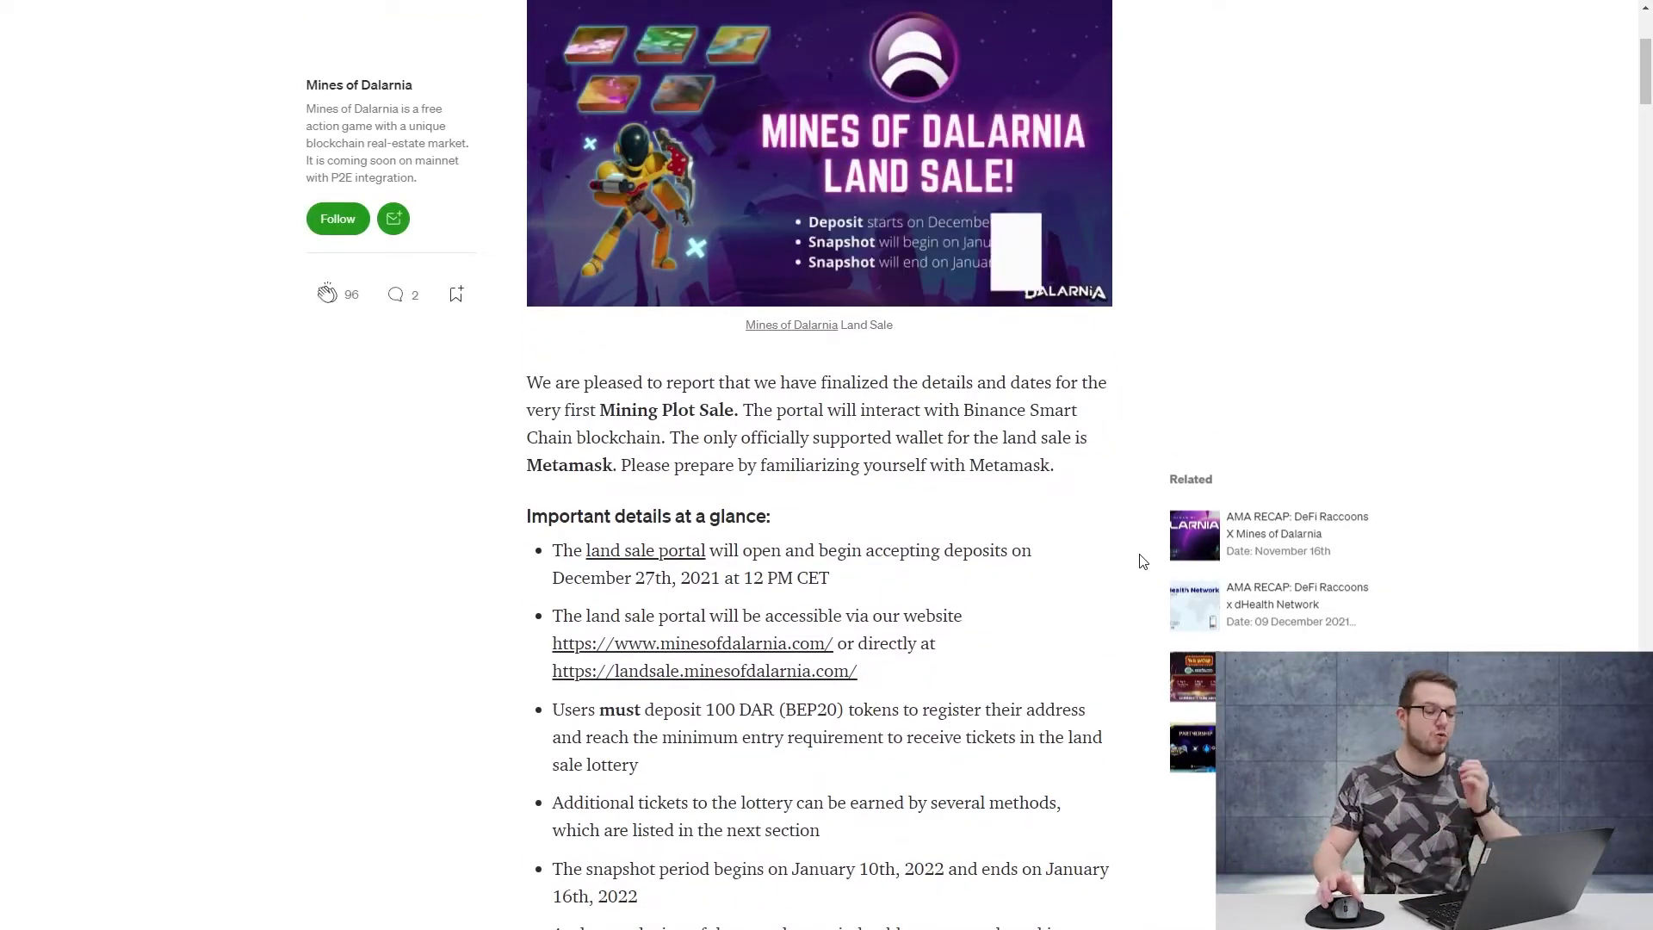
Scroll the Medium post to its important details: deposits from December 27th, 2021 and a 100 DAR minimum.
scroll(1128, 568, "up", 3)
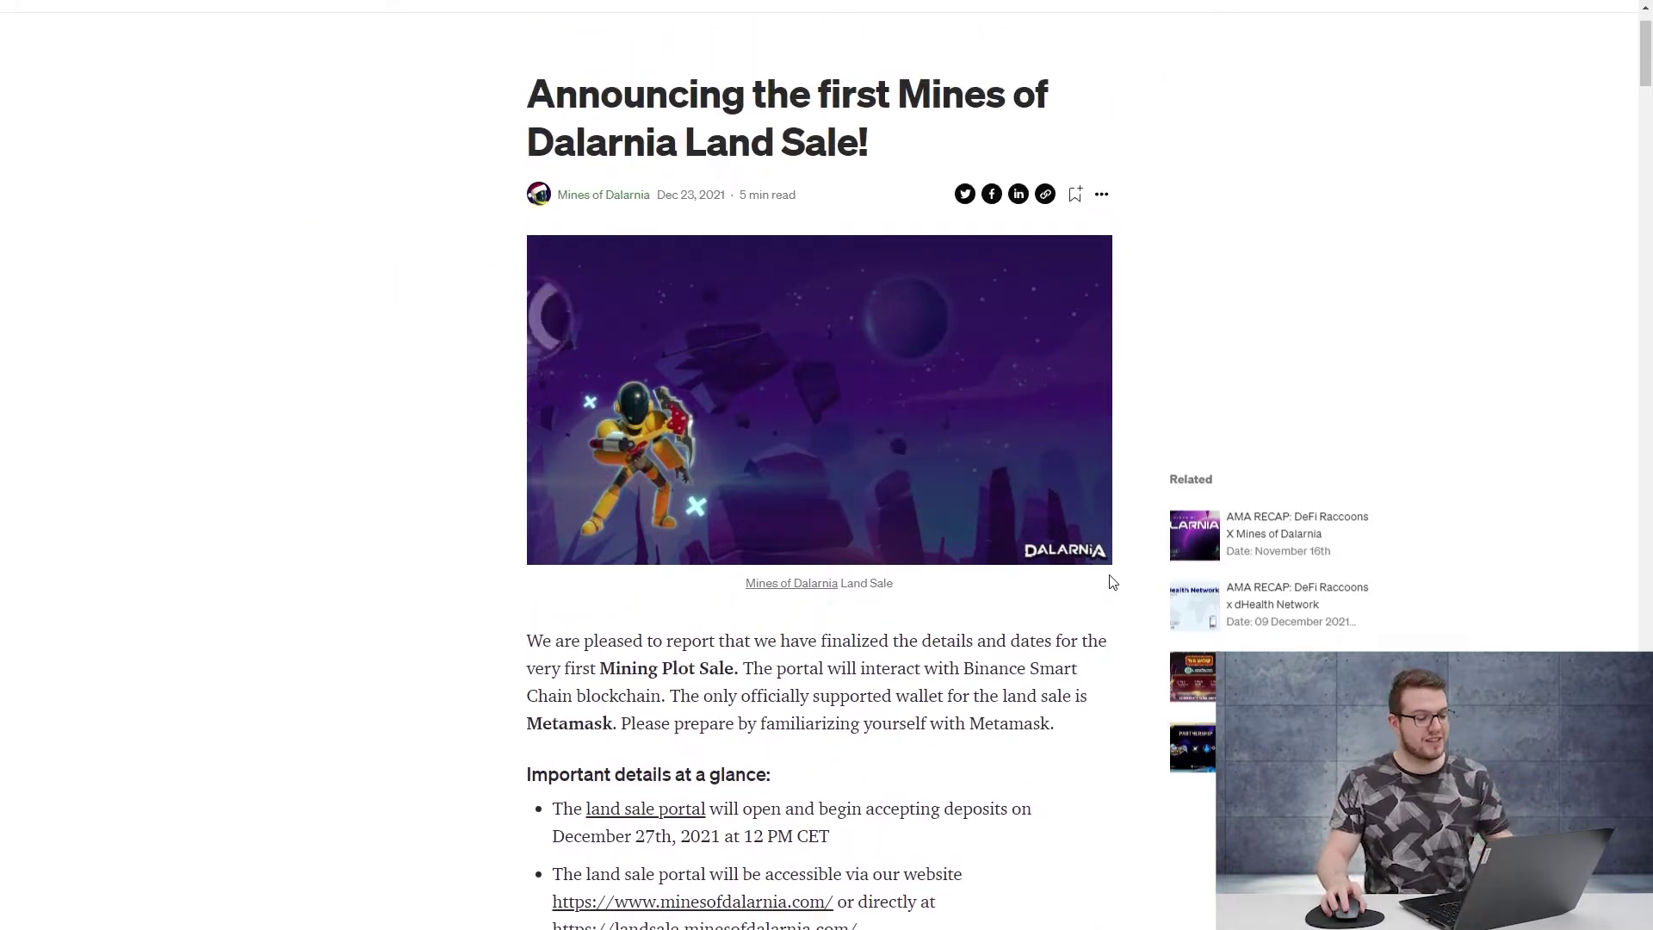
scroll(1113, 582, "down", 1)
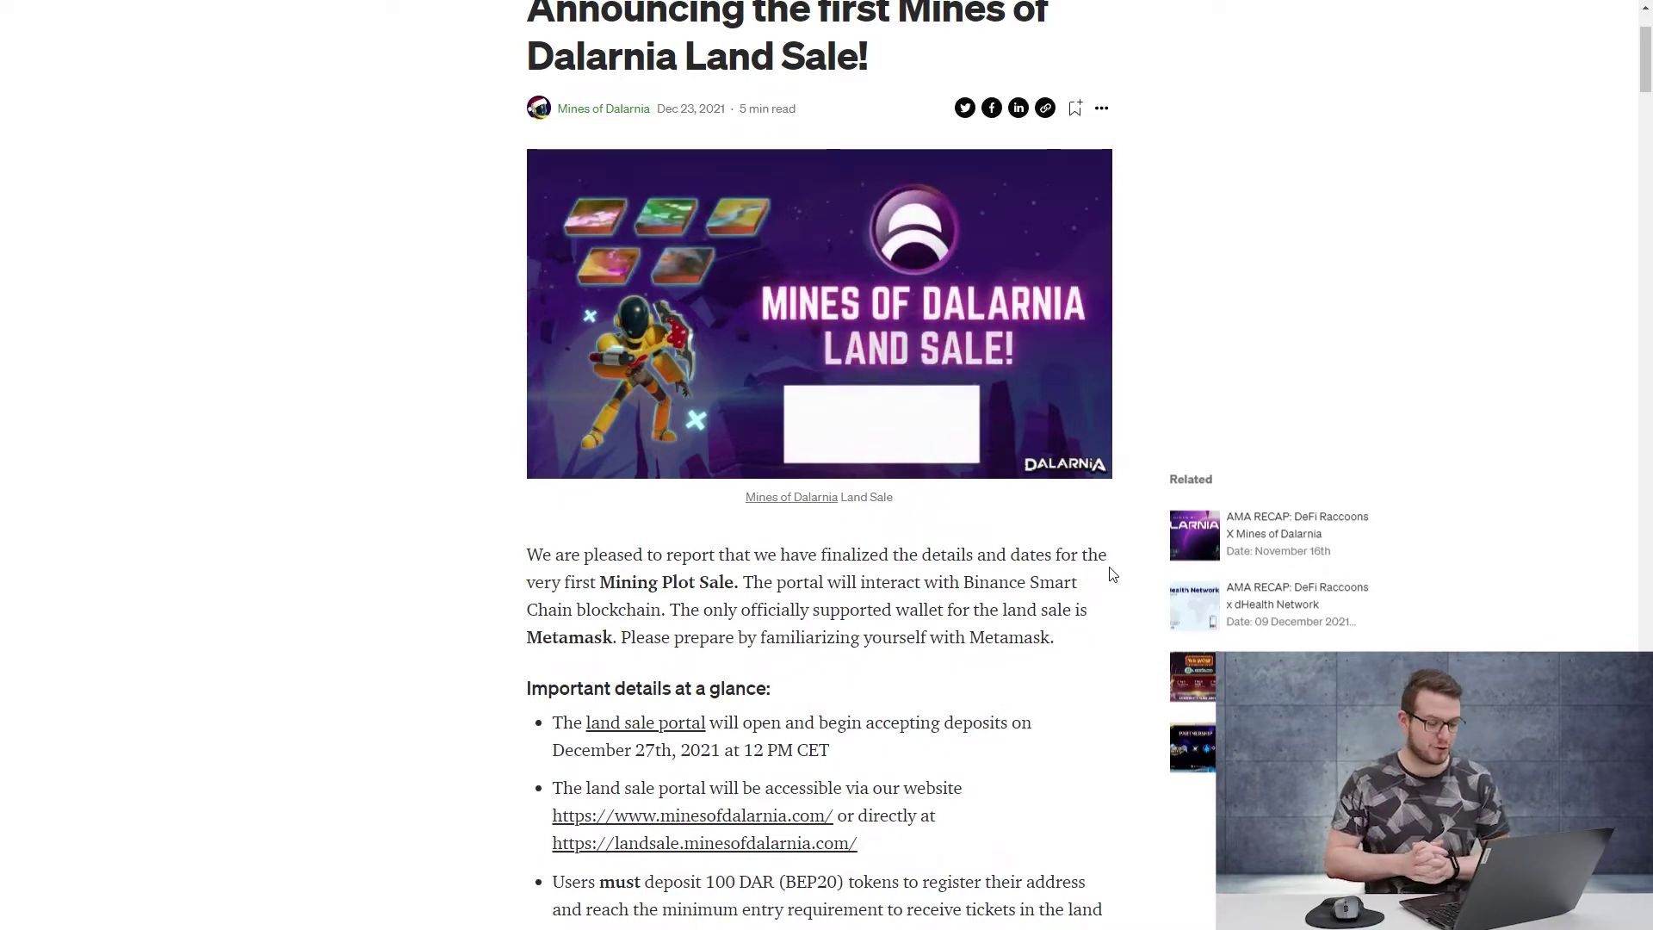
scroll(1024, 572, "down", 2)
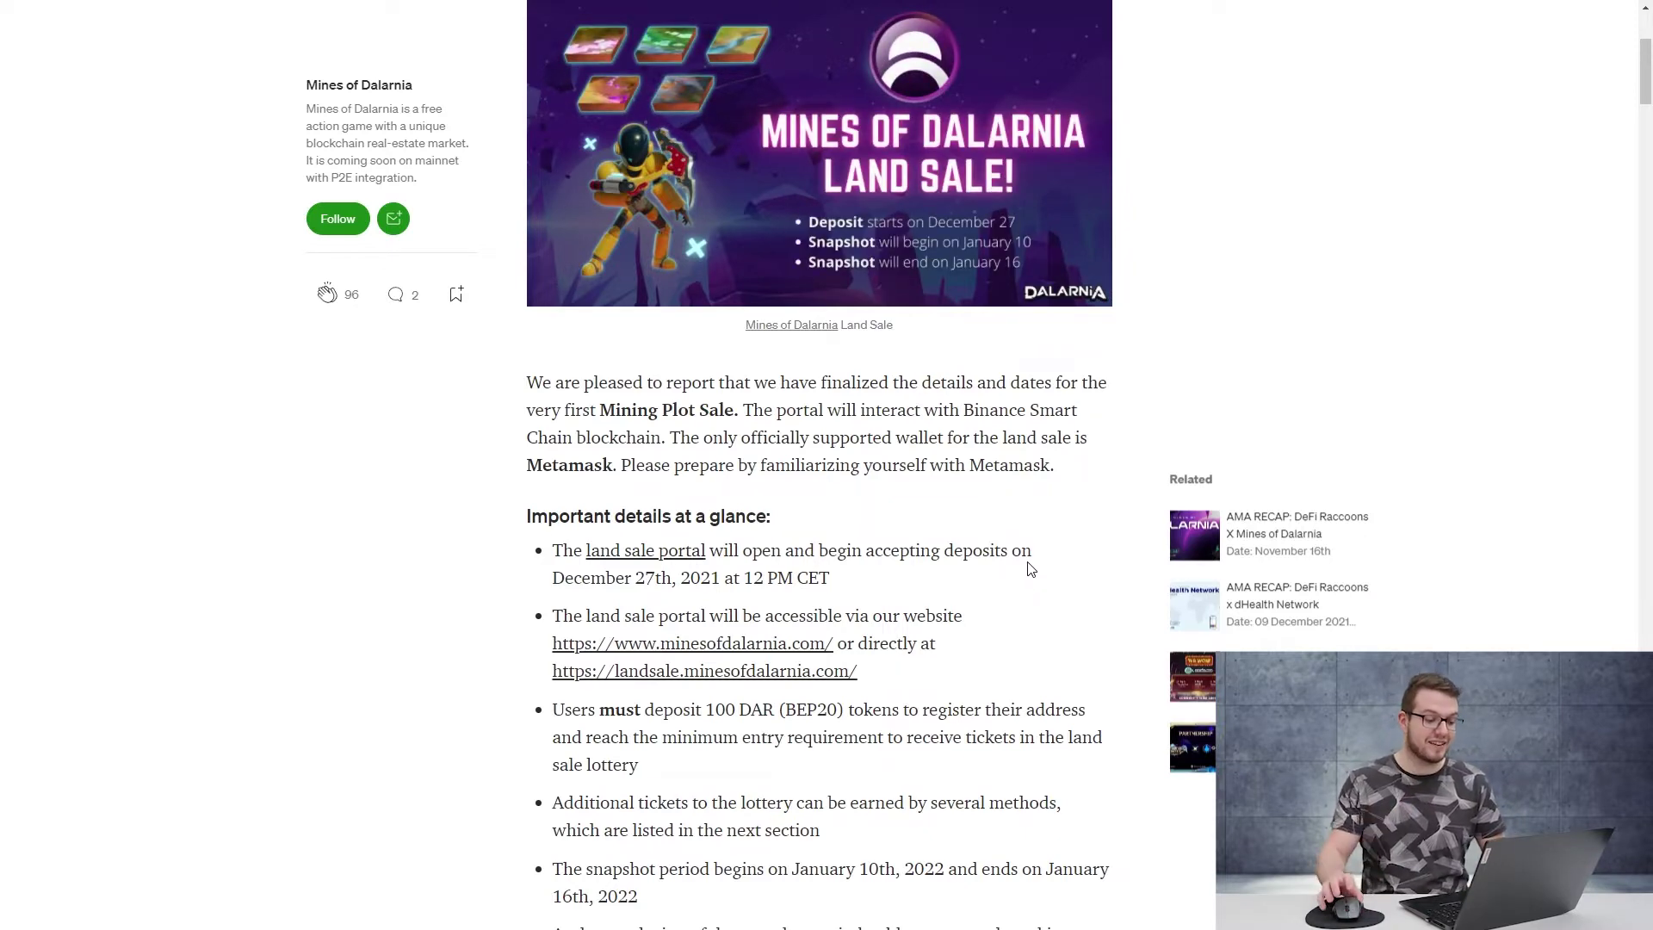
Scroll past the one-mining-plot-per-address note toward 'How to earn tickets'.
scroll(1017, 567, "down", 5)
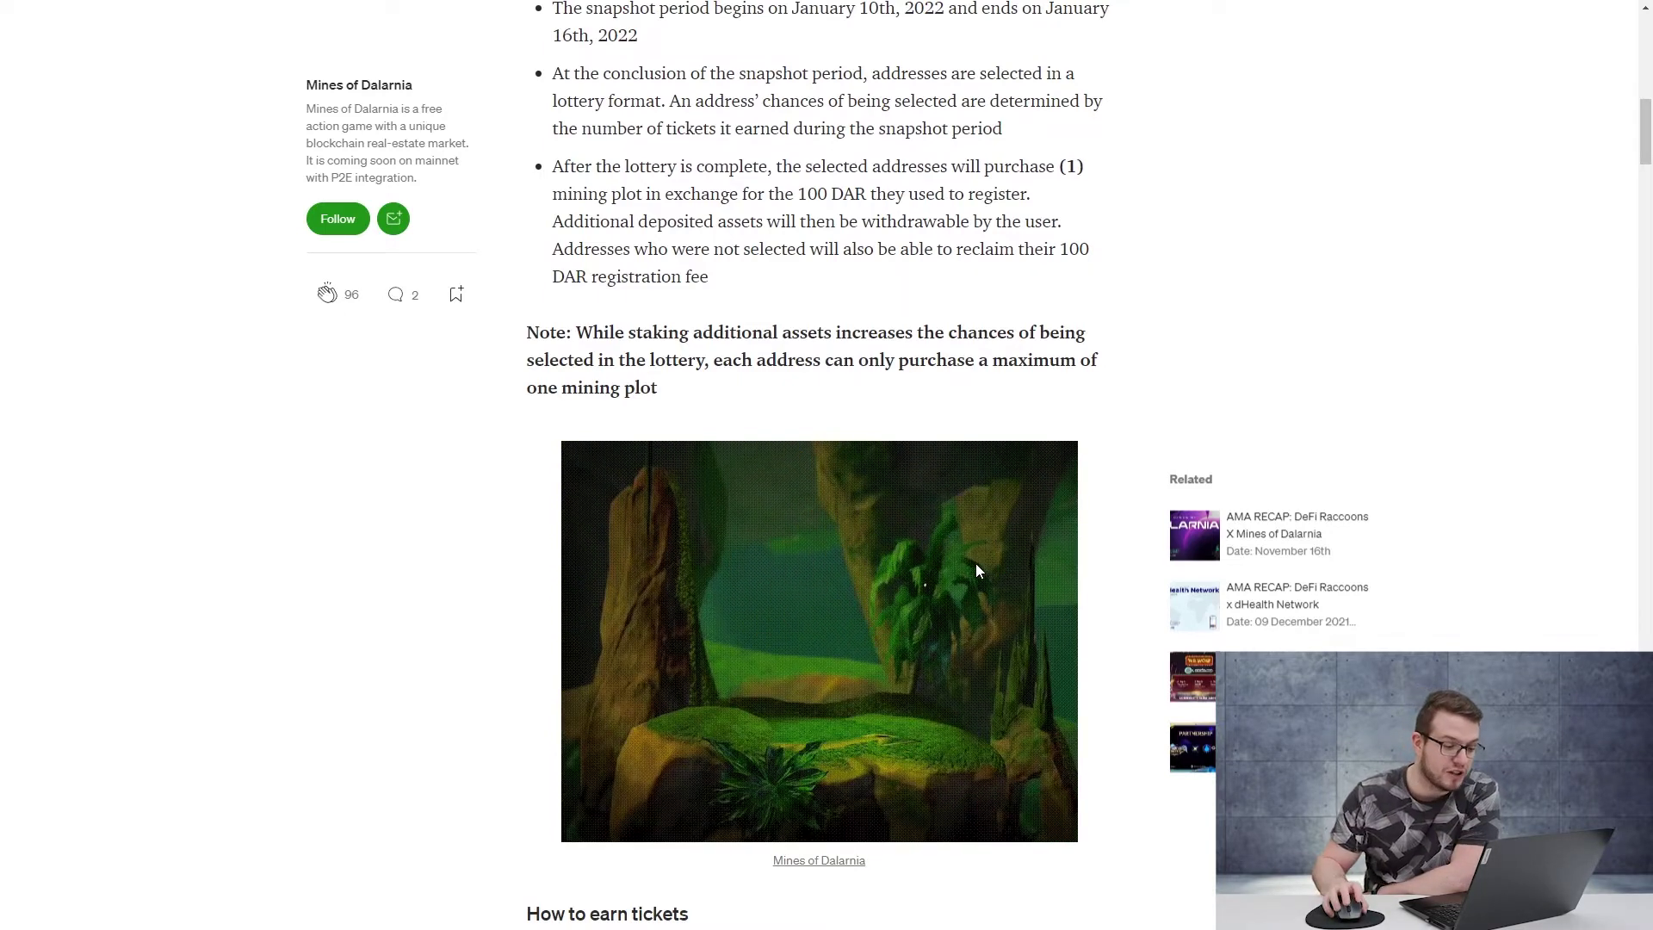
Scroll through the ticket-earning section to 'How lottery ticket amounts are calculated'.
scroll(978, 564, "down", 4)
scroll(982, 561, "down", 12)
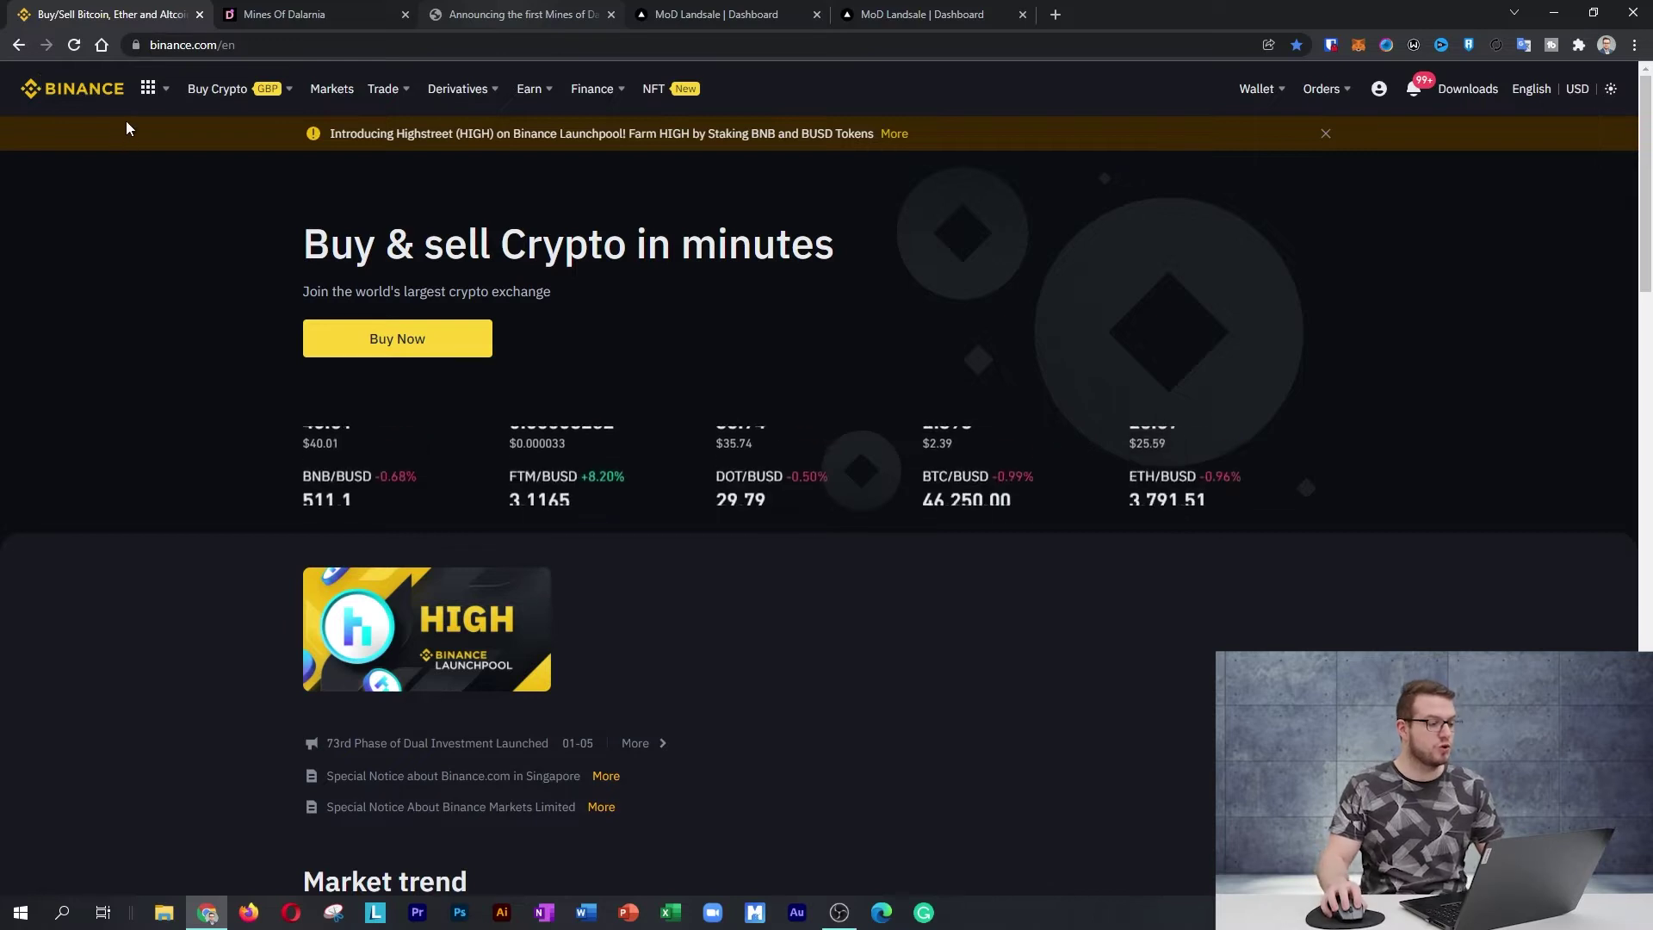
Go to Binance Exchange and search 'DAR' to load the DAR/USDT spot pair.
mouse_move(148, 88)
left_click(205, 178)
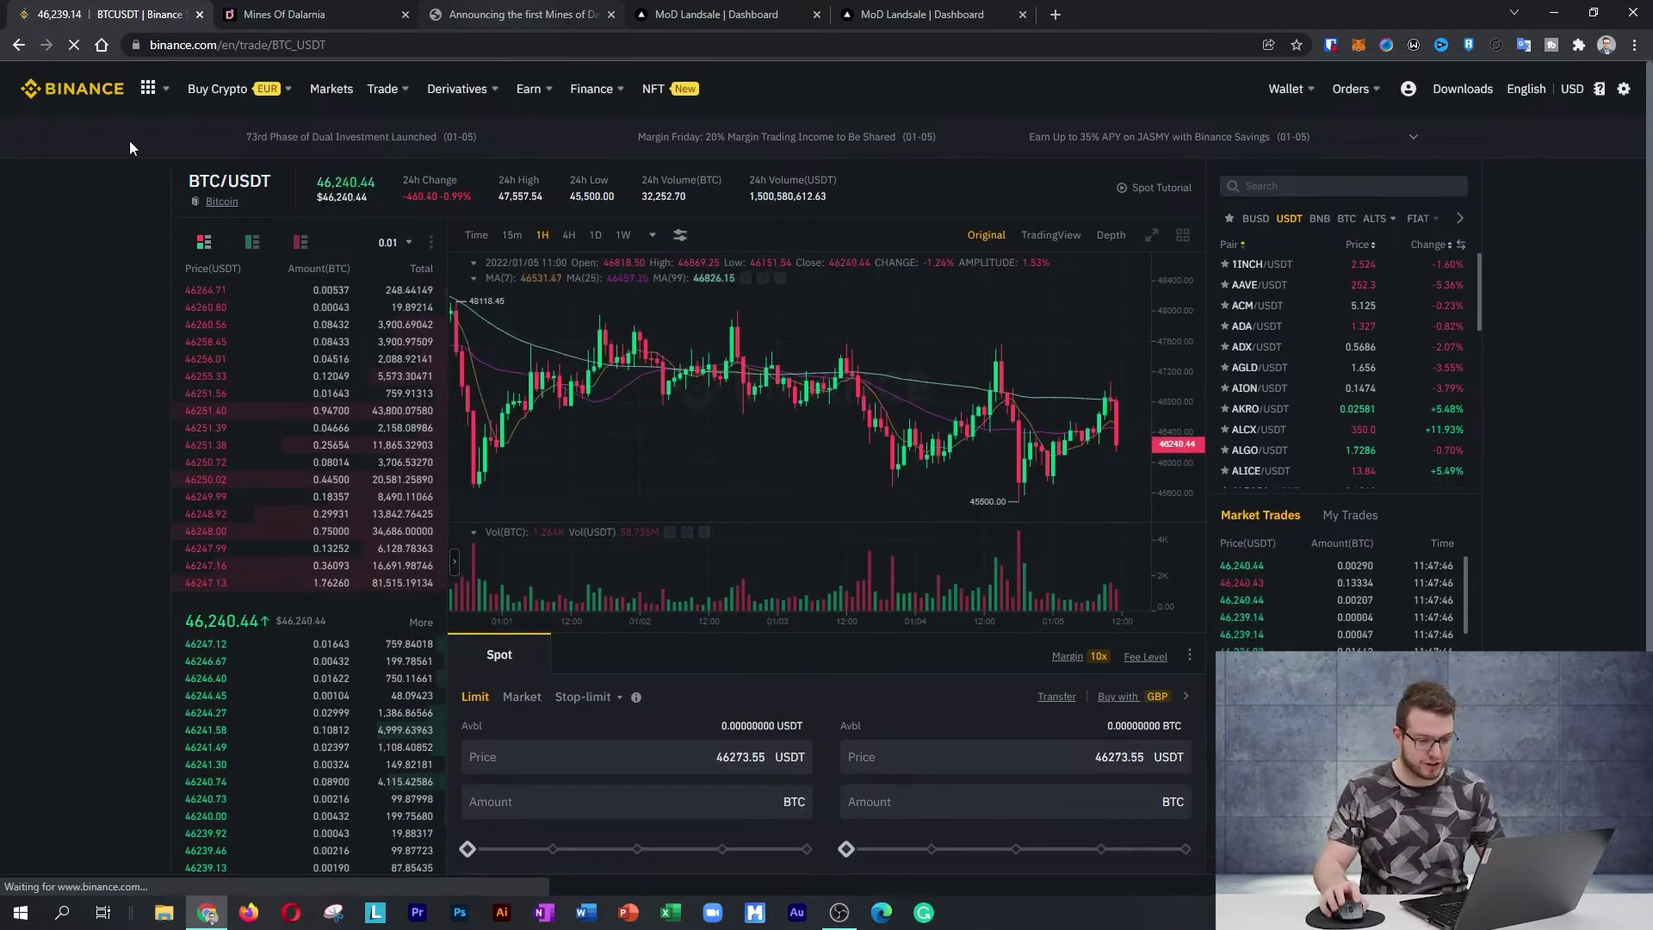
left_click(1303, 186)
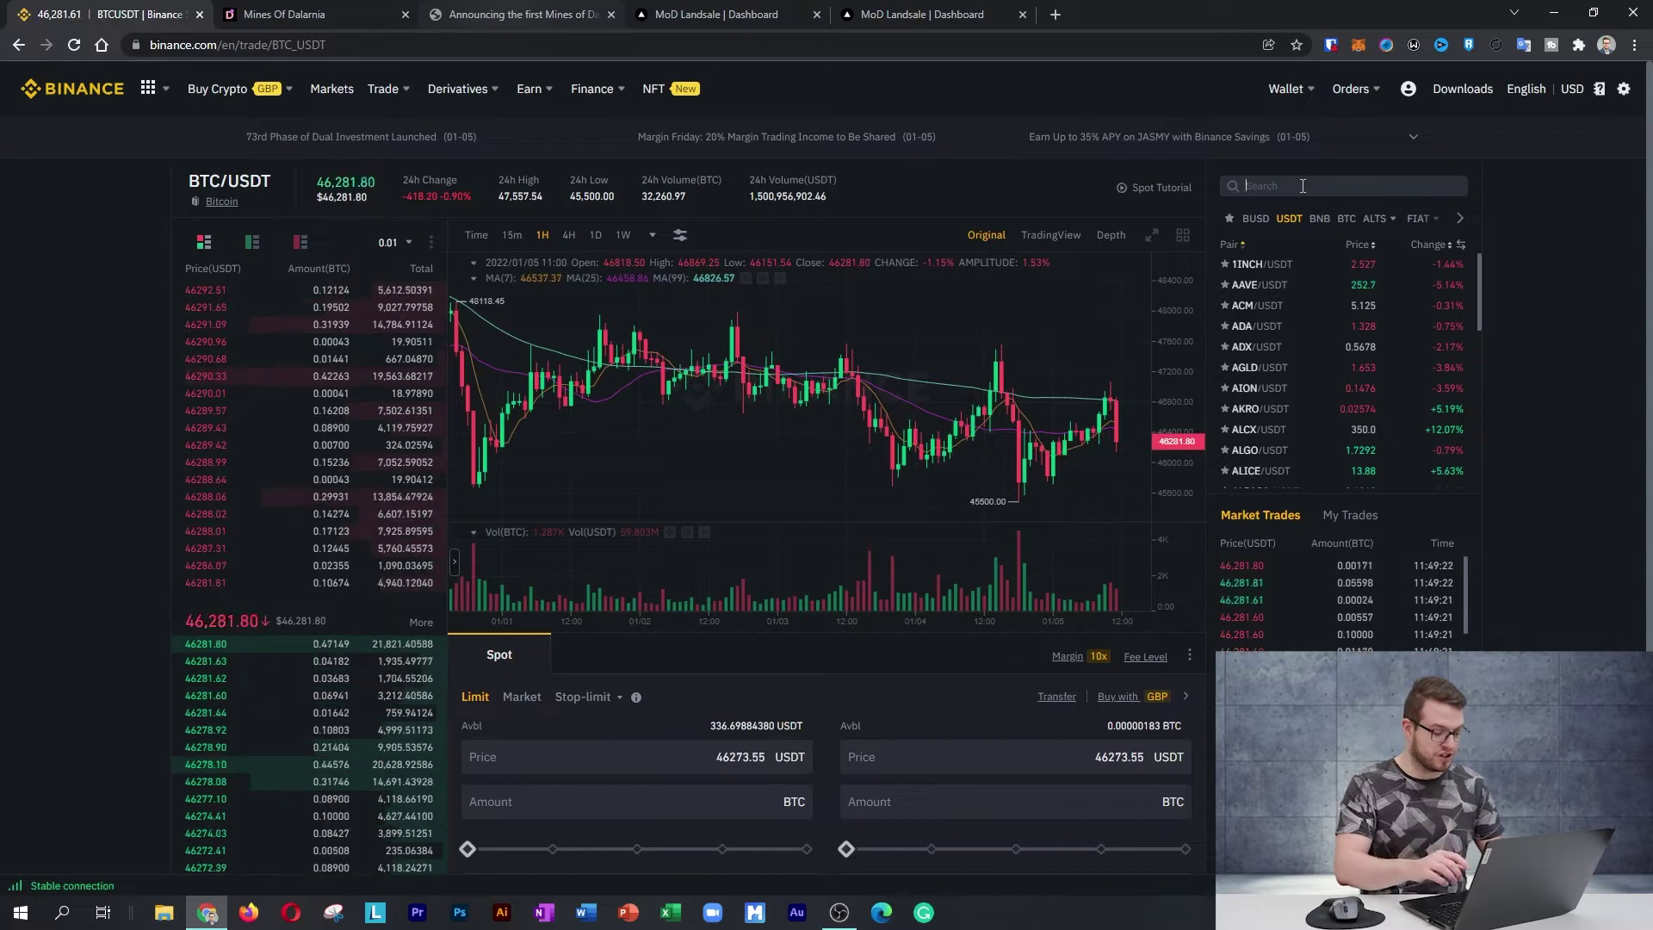
type("DAR")
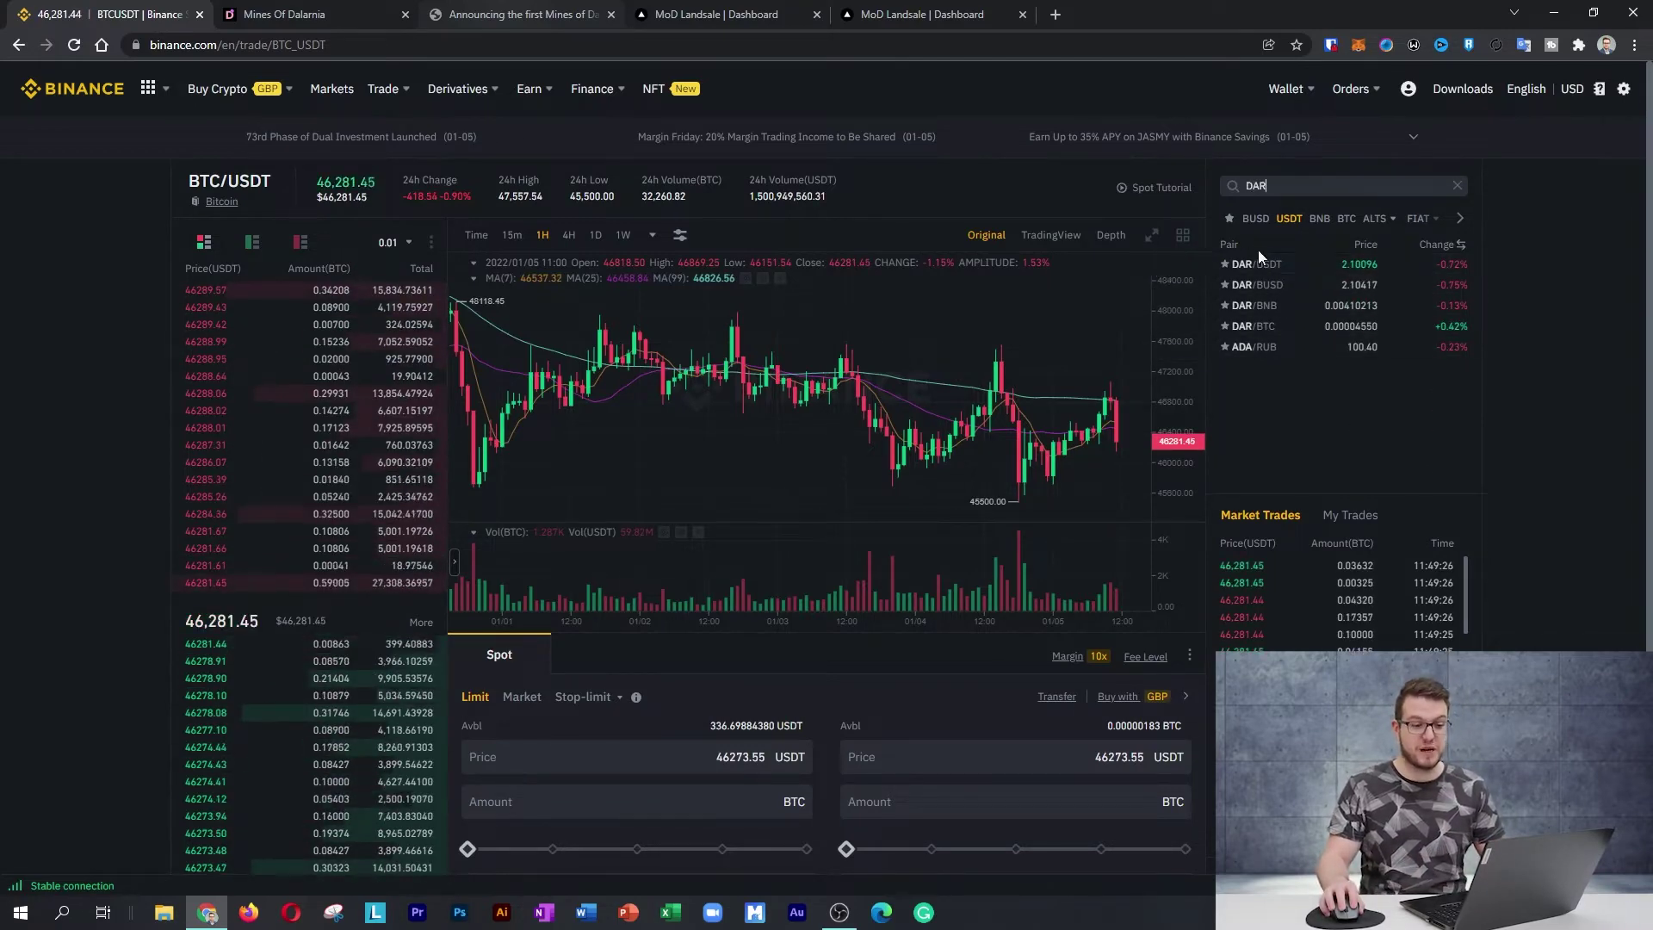
left_click(1272, 267)
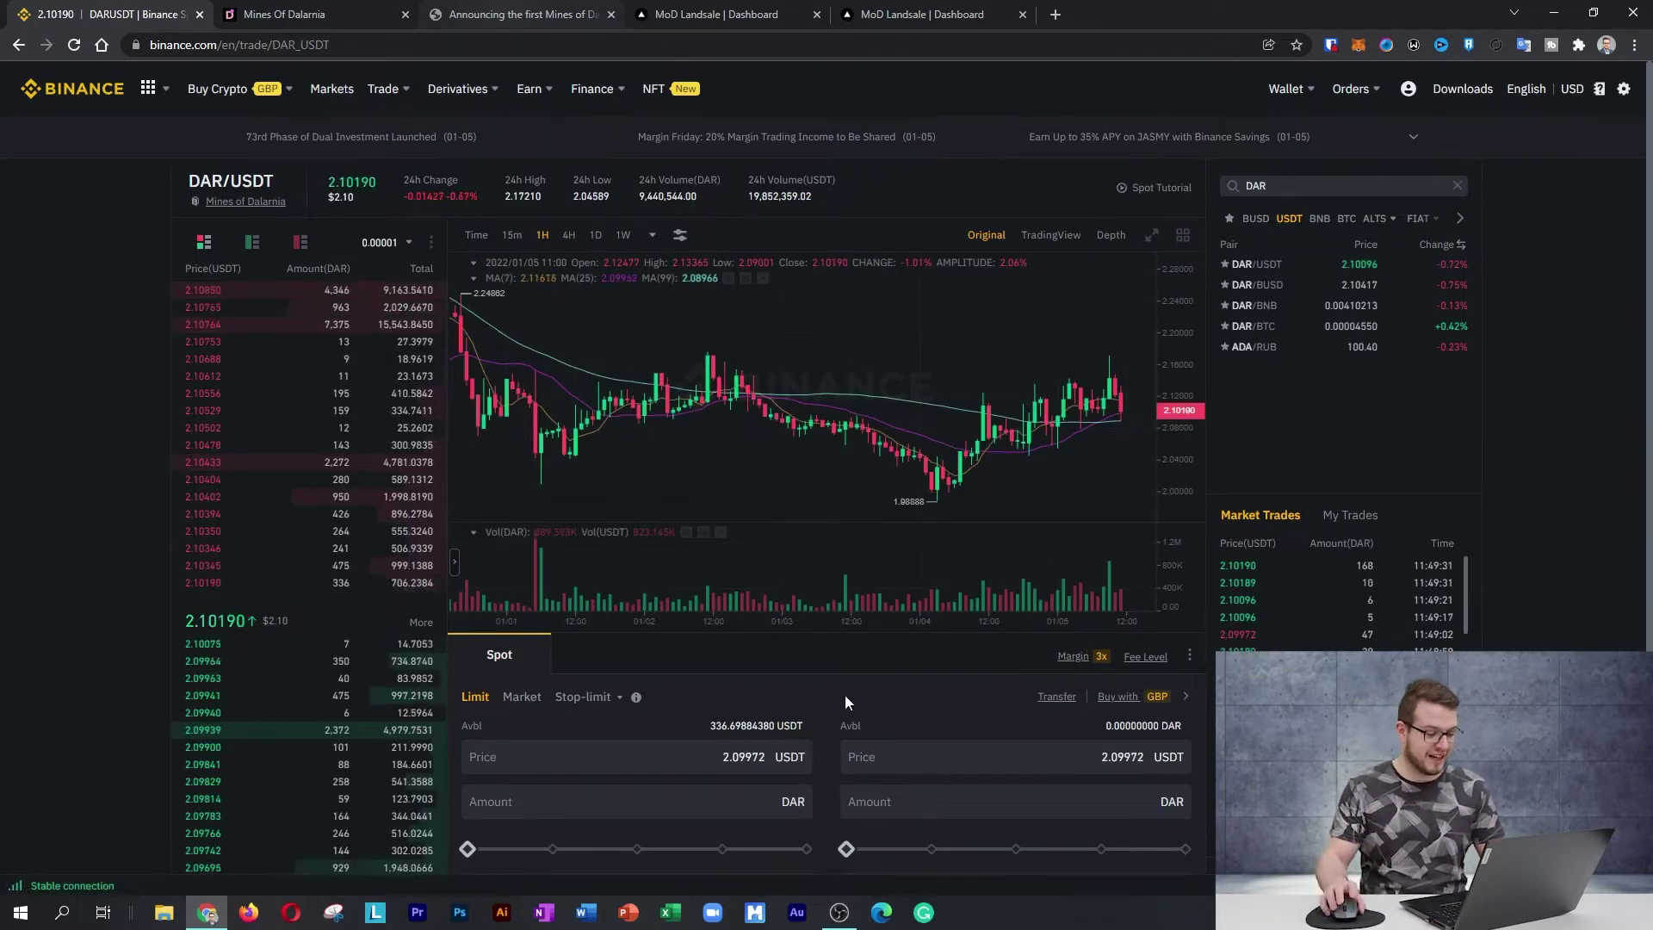
Place a Market buy order with the USDT balance, acquiring 160 DAR.
scroll(655, 710, "down", 1)
left_click(679, 708)
scroll(679, 708, "down", 1)
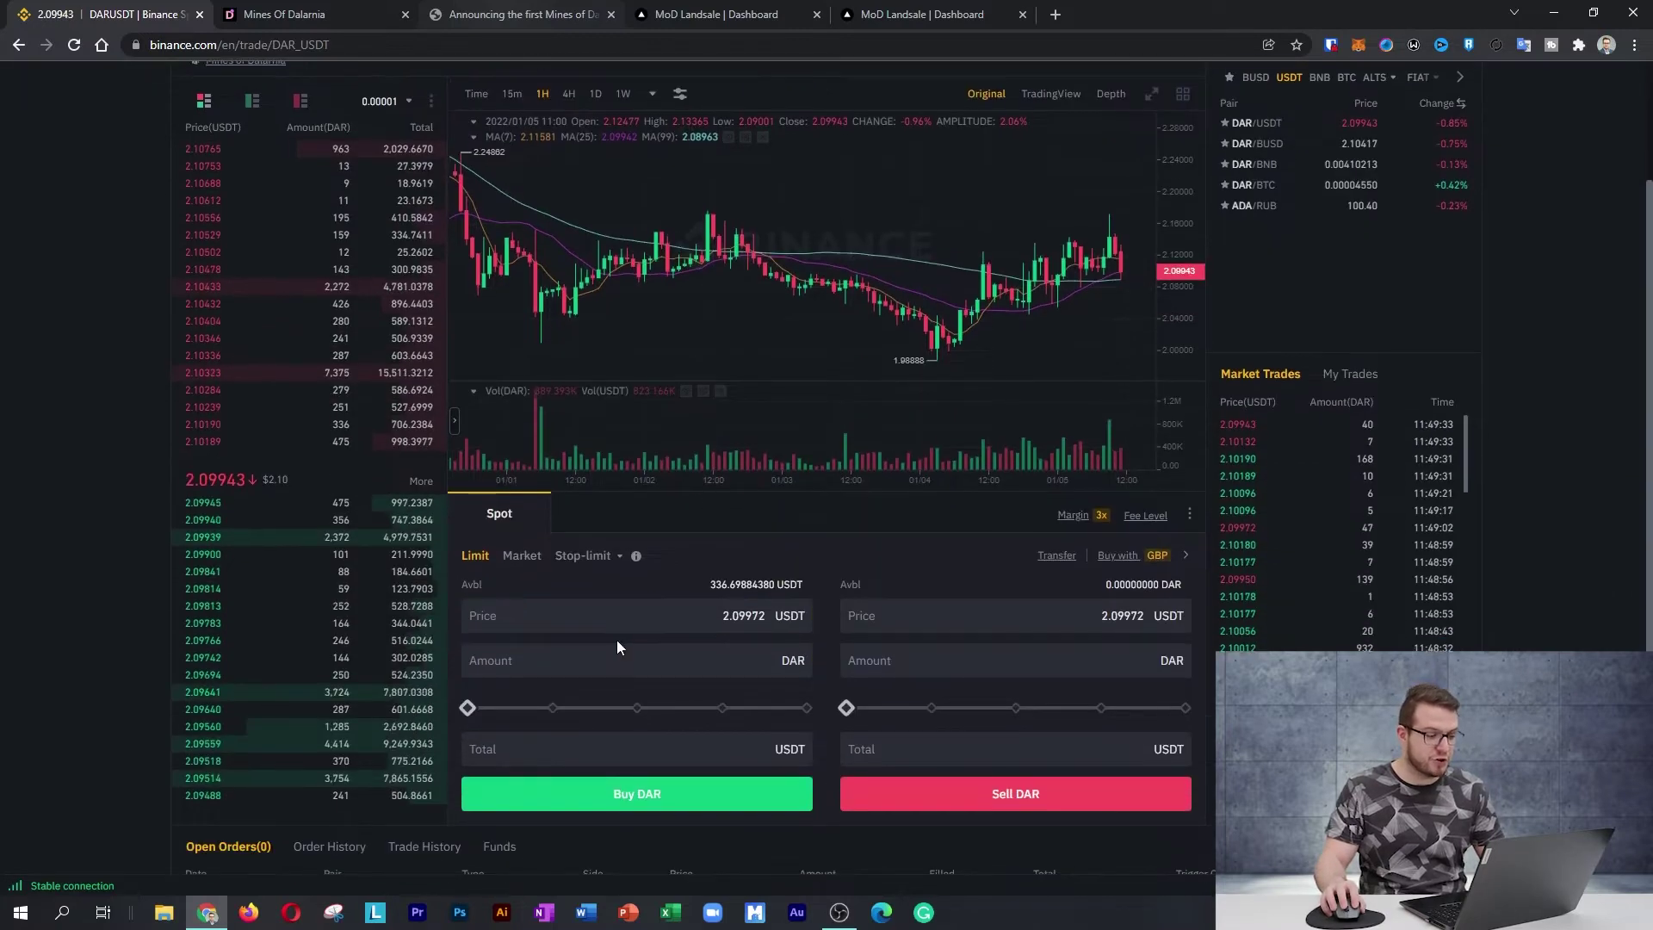
left_click(523, 557)
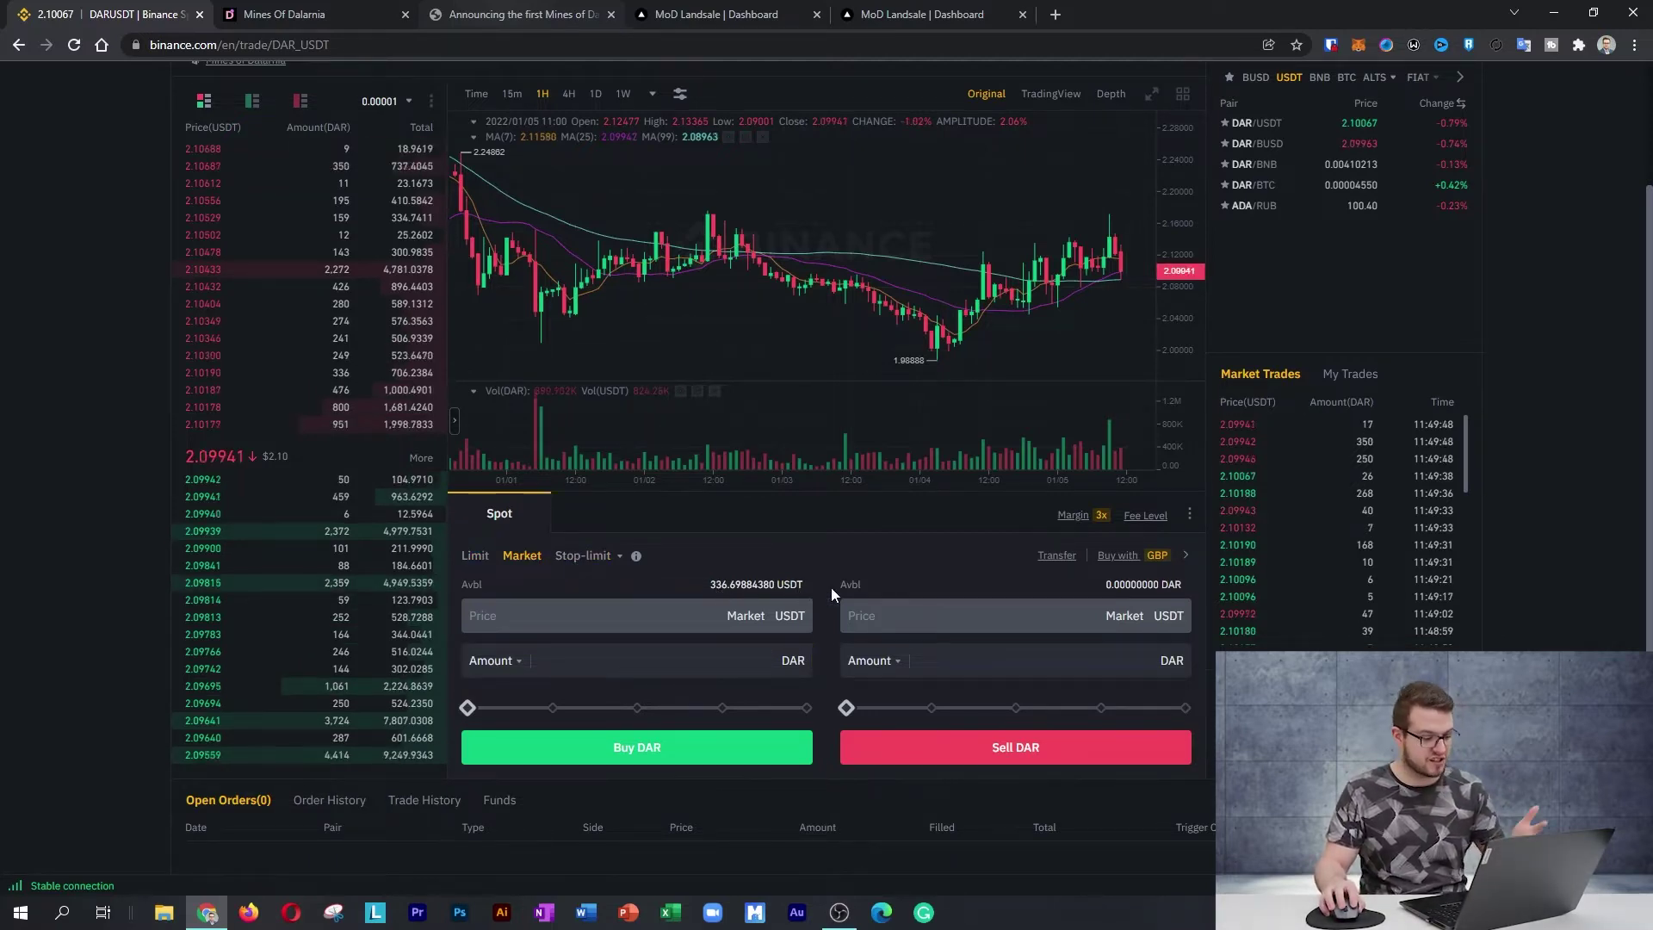
mouse_move(472, 702)
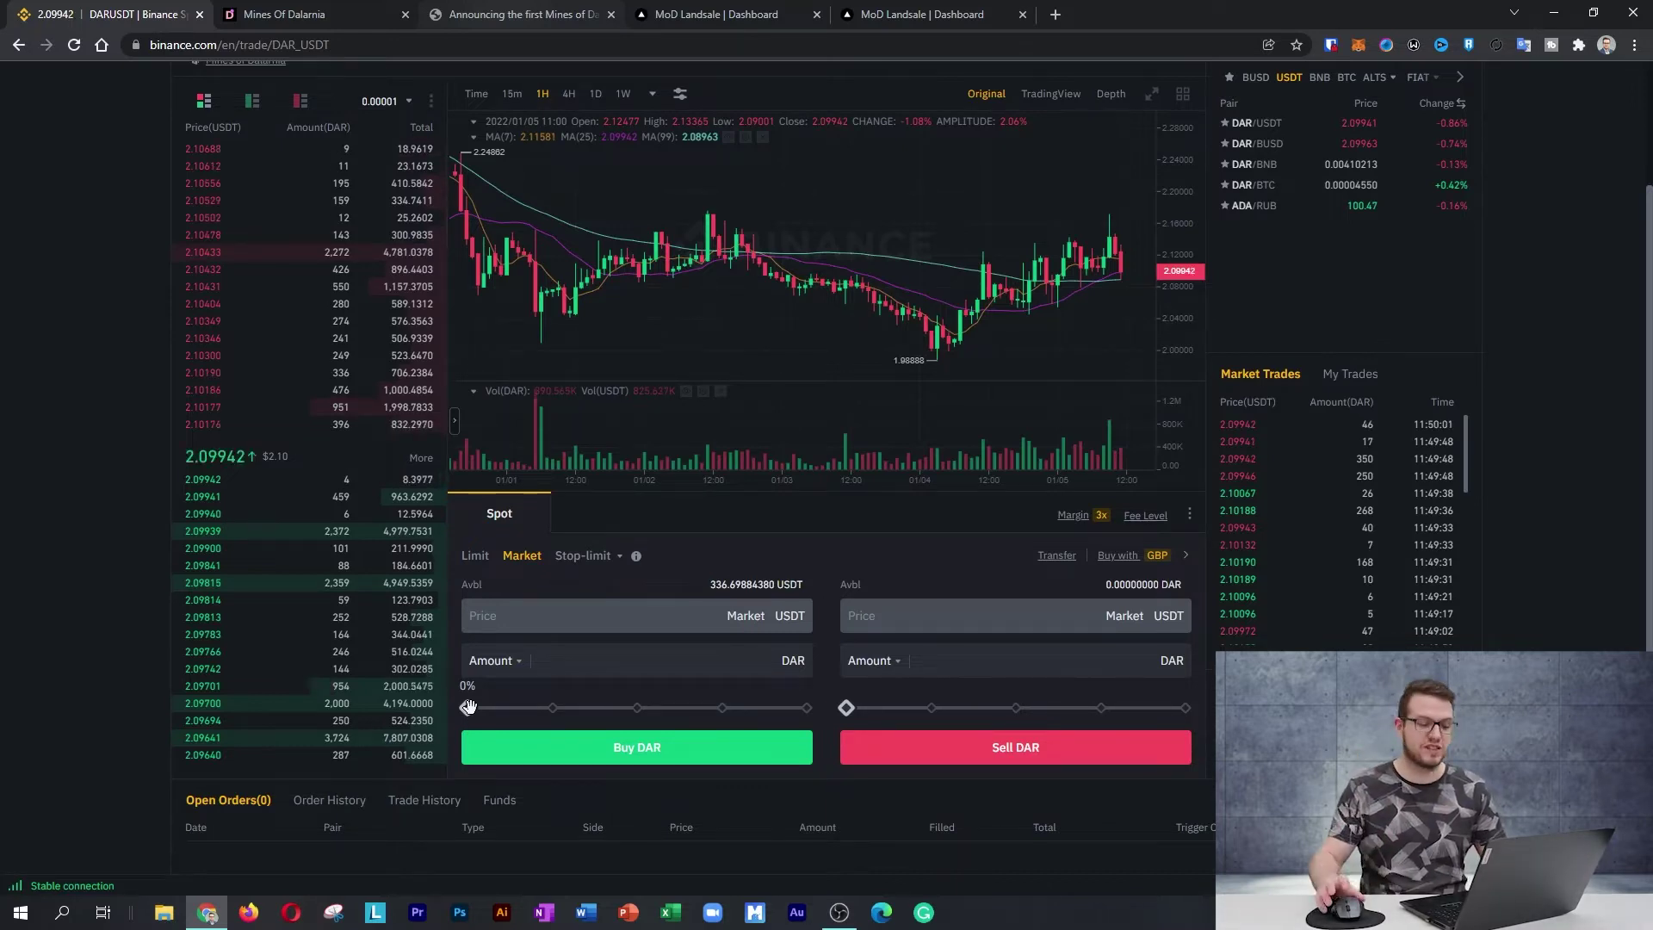
left_click_drag(468, 706, 845, 709)
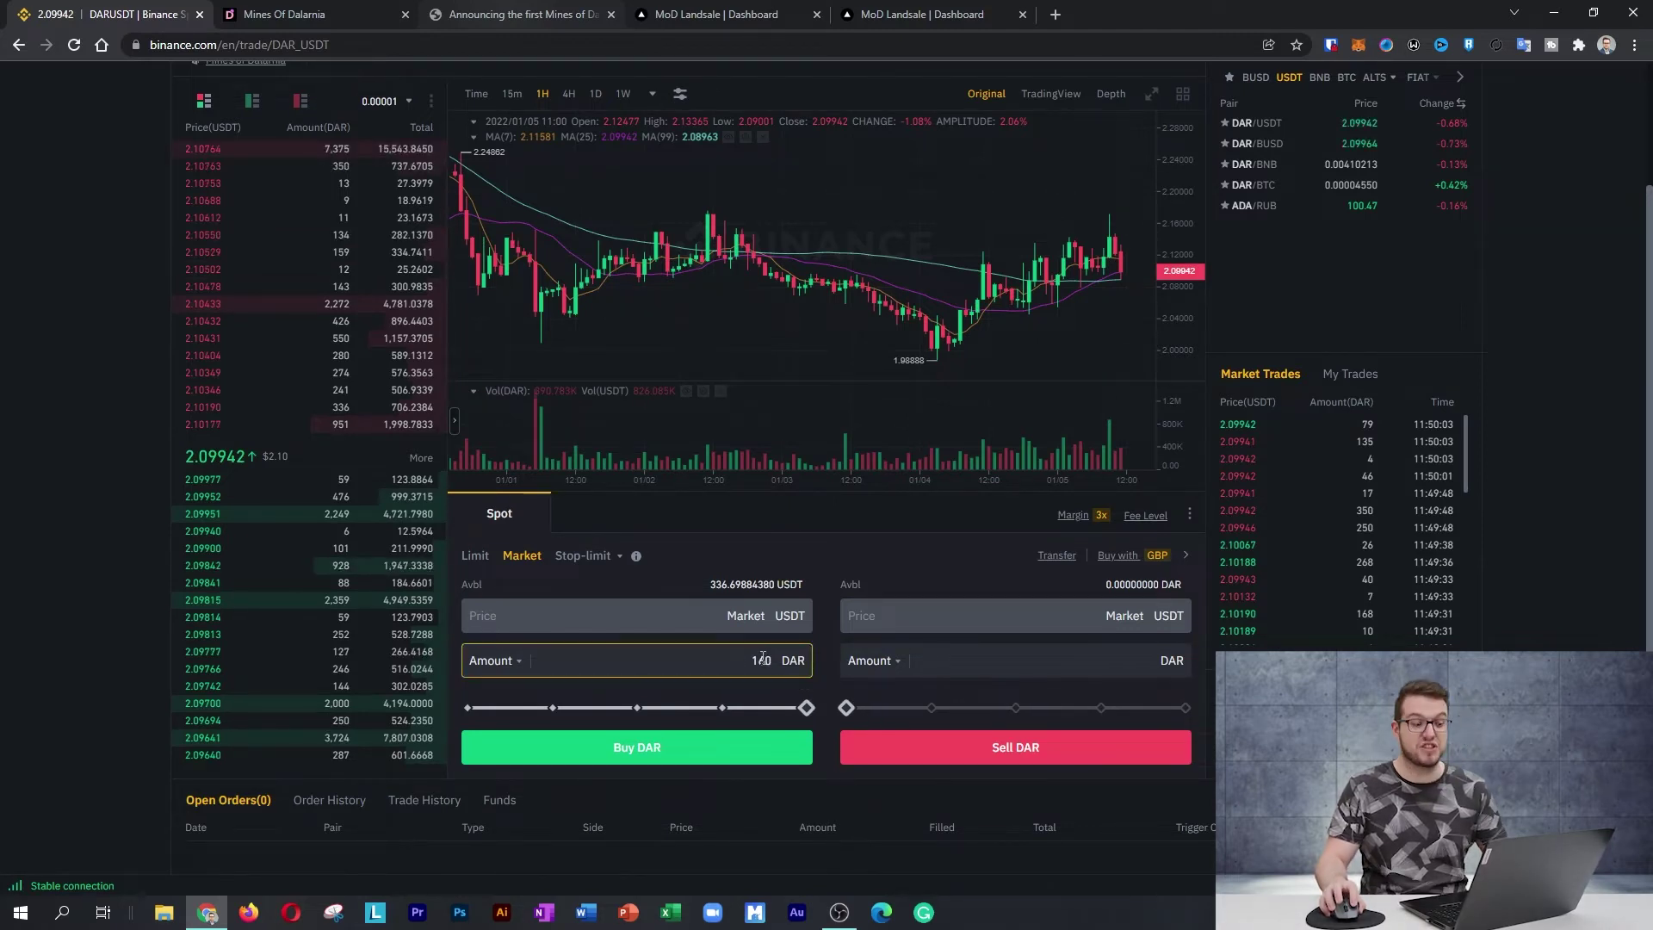
left_click(652, 753)
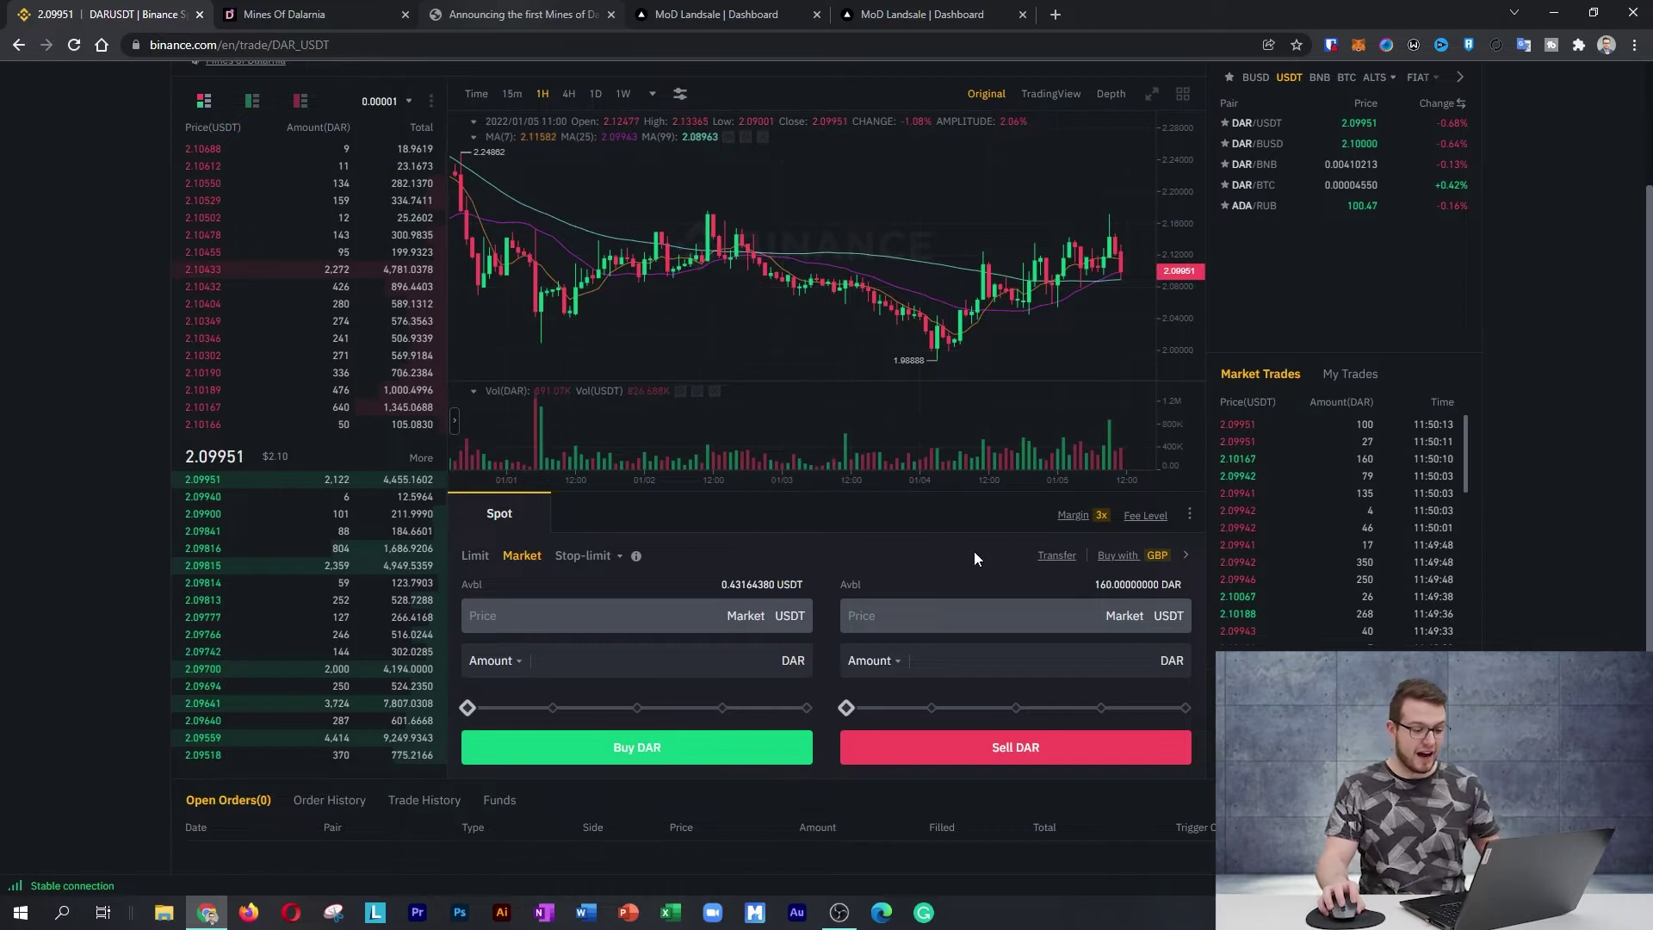
scroll(973, 559, "up", 3)
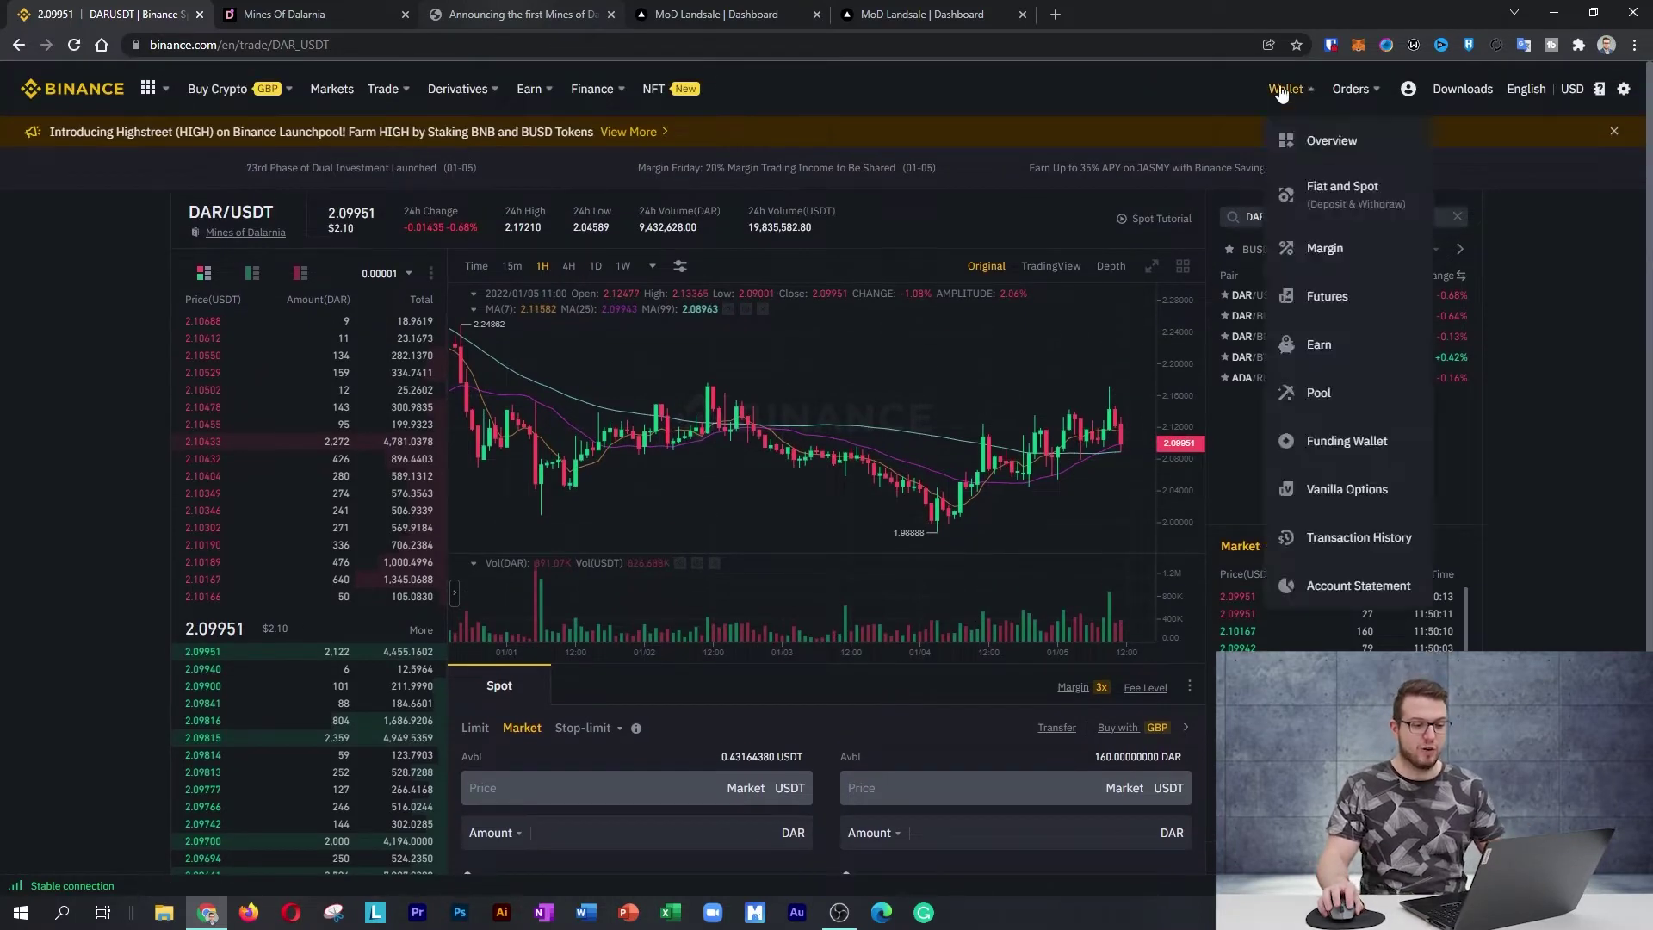
Check the Fiat and Spot wallet shows 160 DAR available.
left_click(1287, 93)
mouse_move(1287, 94)
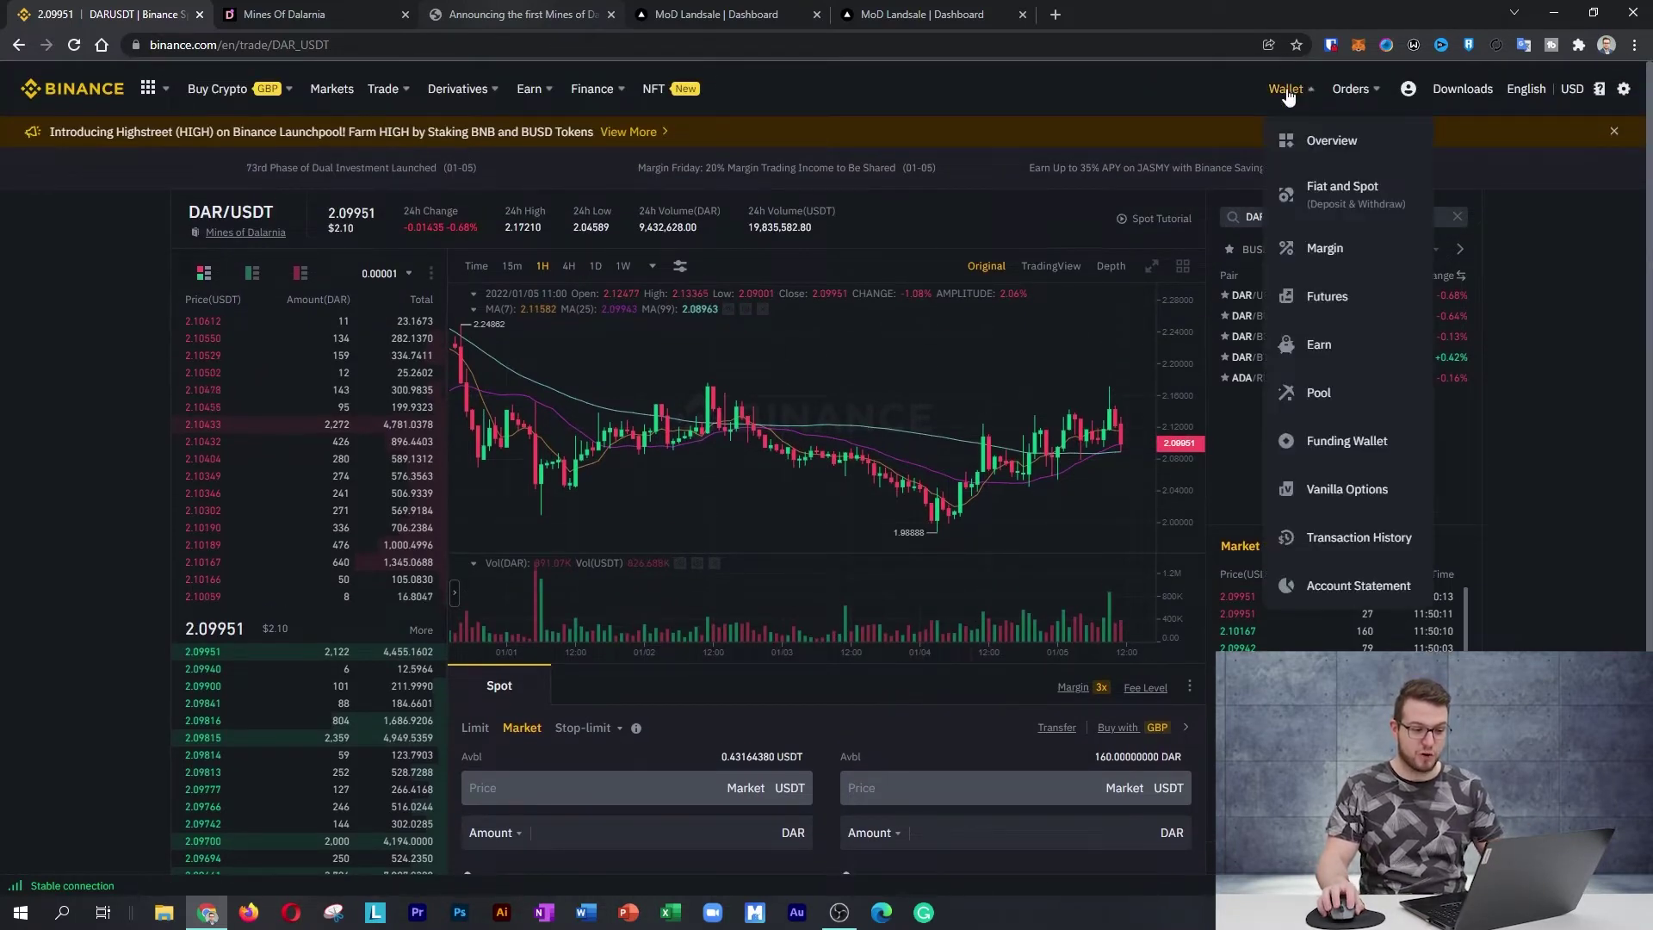
left_click(1339, 196)
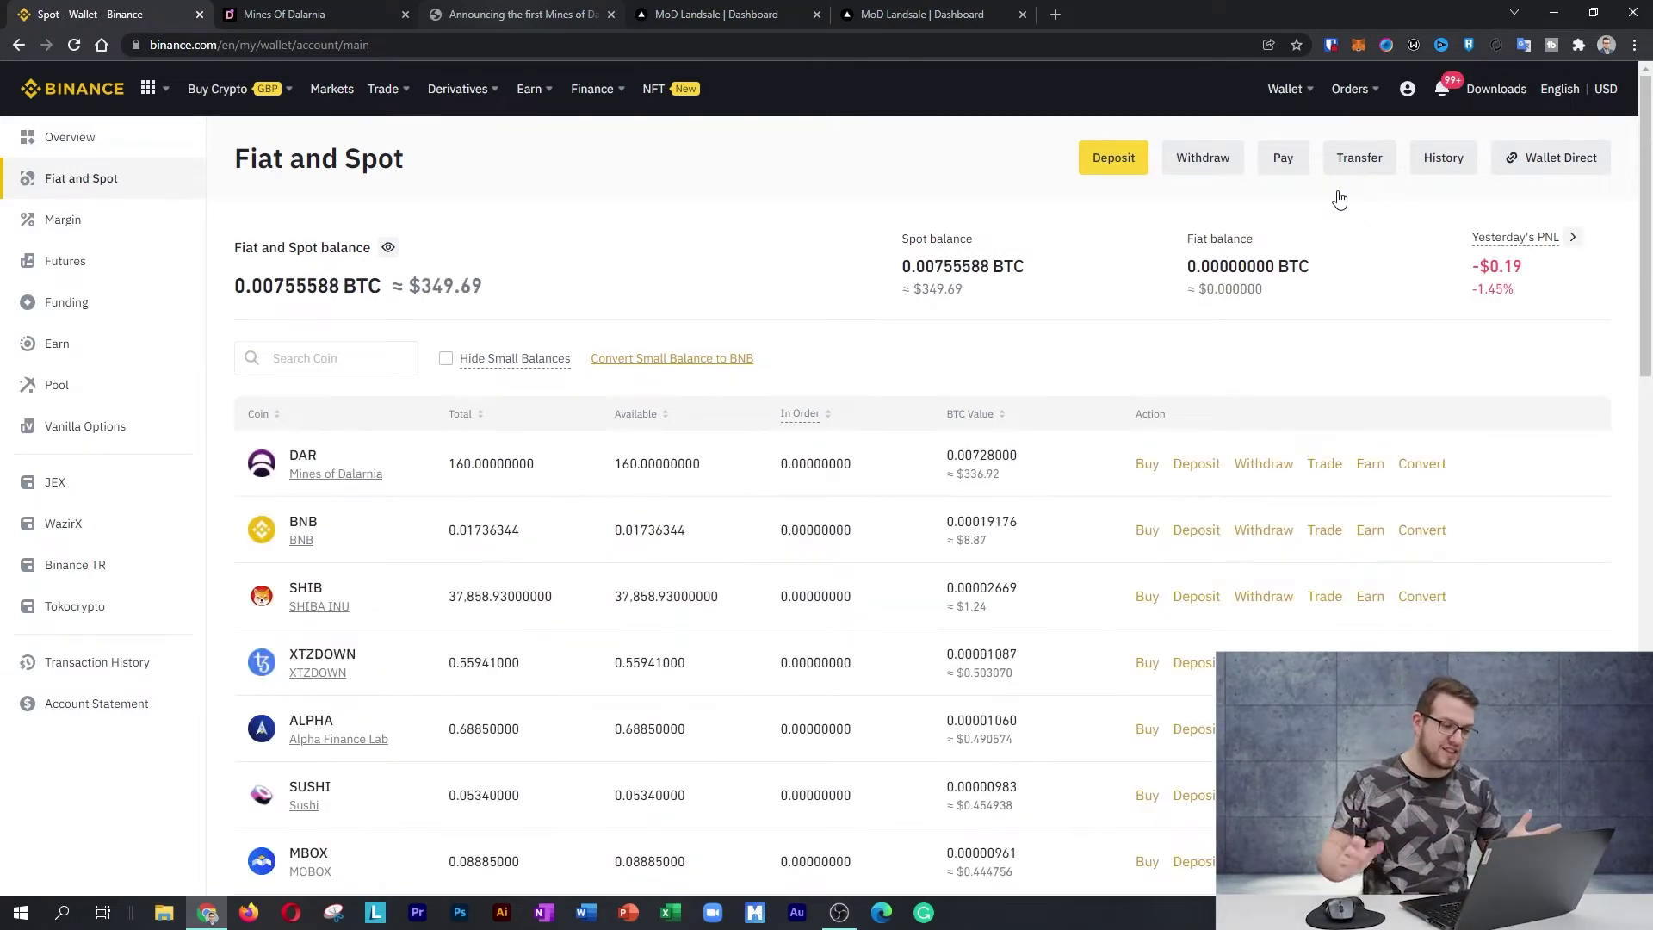
mouse_move(813, 406)
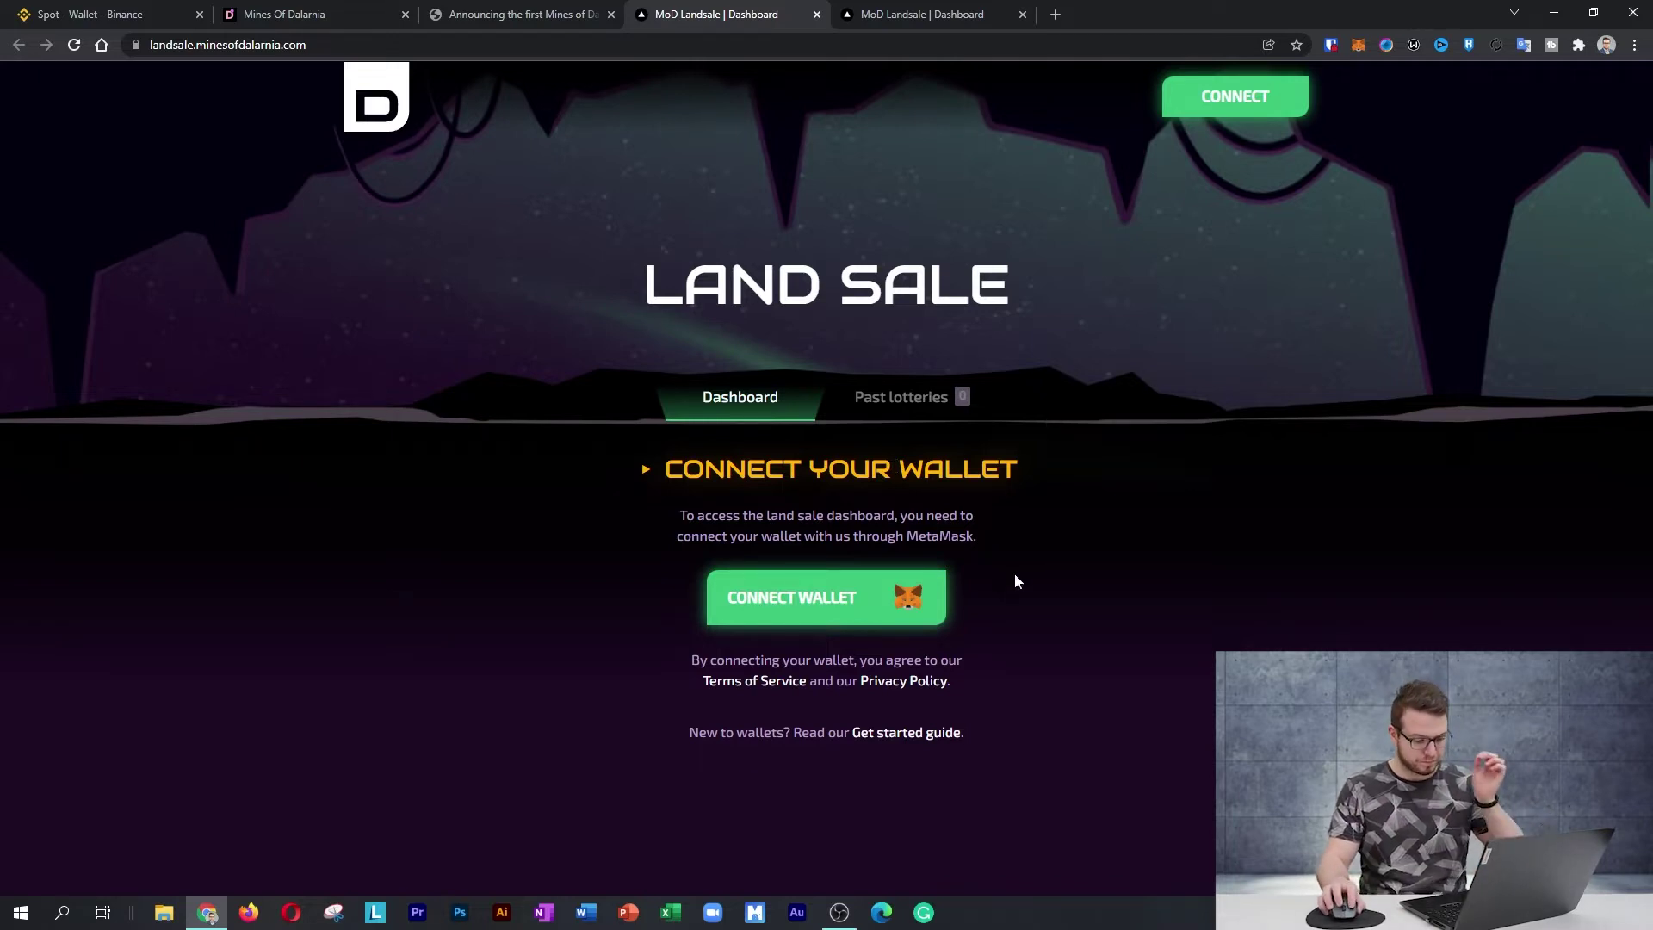
Connect MetaMask to the land sale dashboard on Binance Smart Chain and copy the account address.
left_click(843, 603)
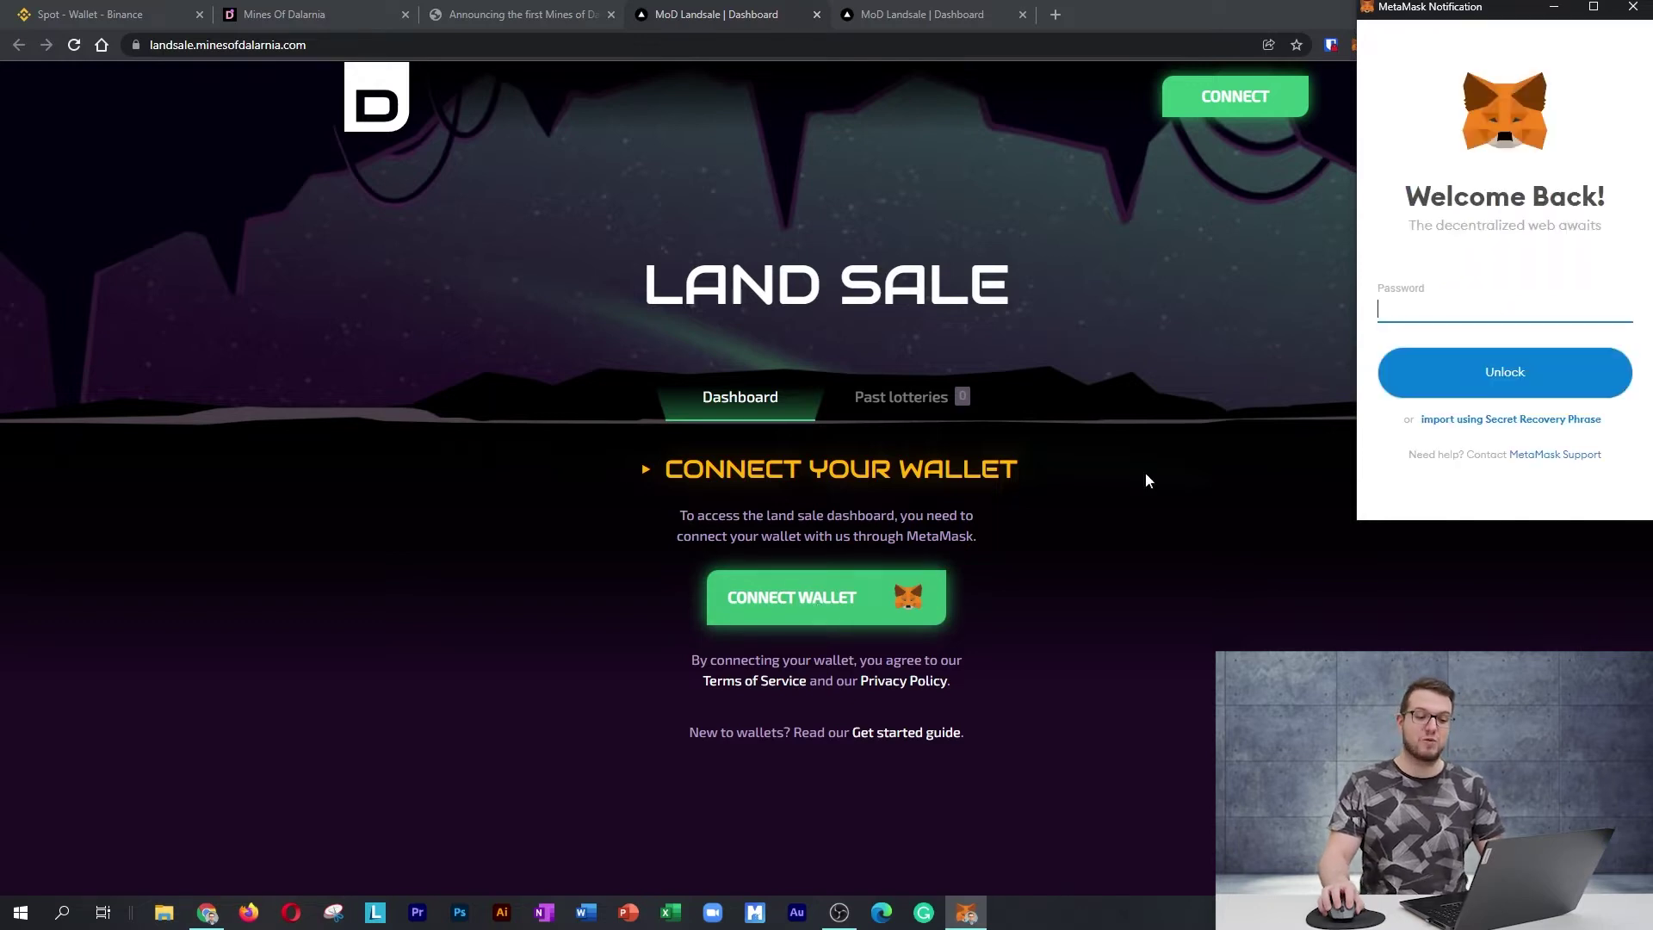
left_click(1485, 308)
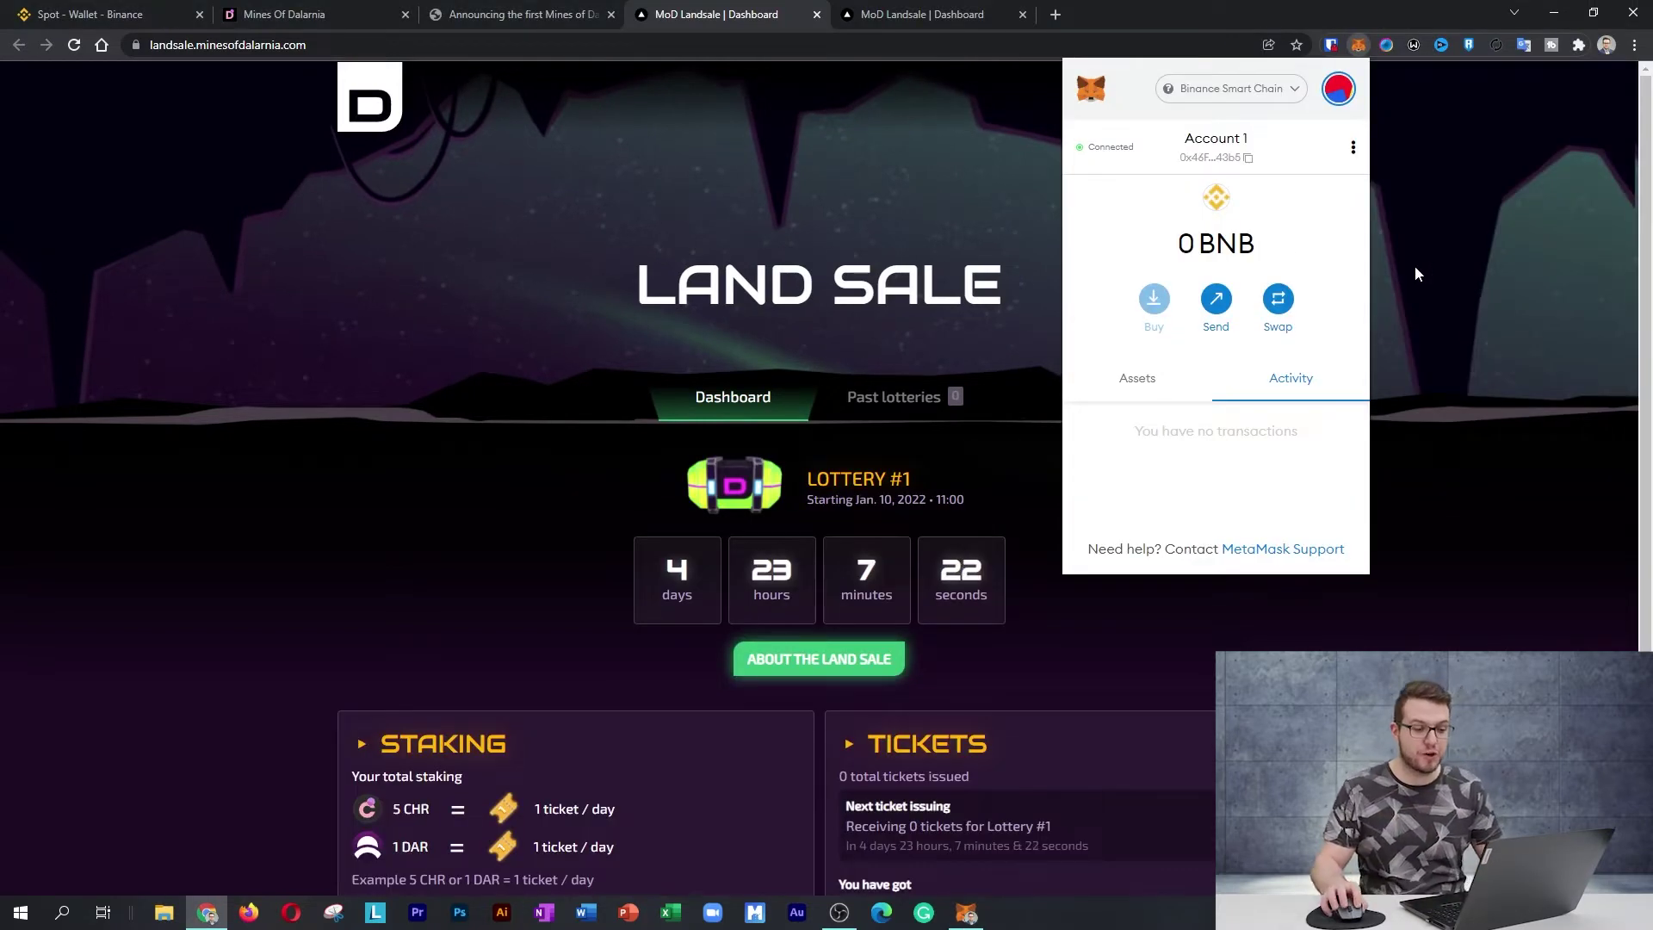
left_click(1279, 91)
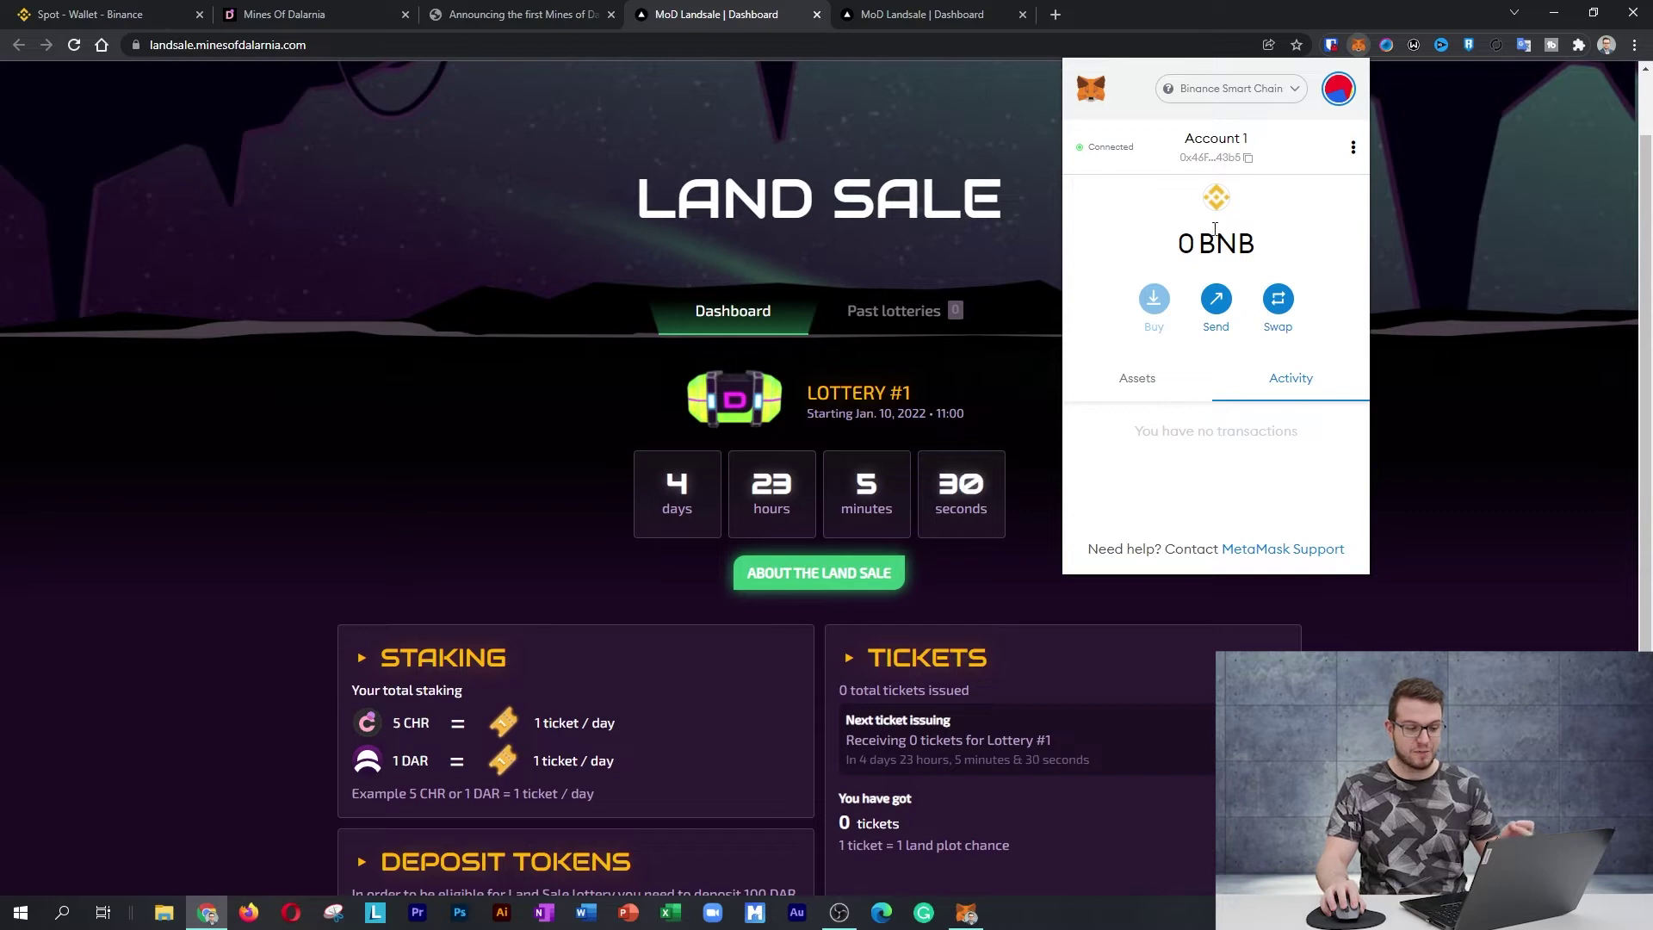
left_click_drag(1178, 243, 1241, 244)
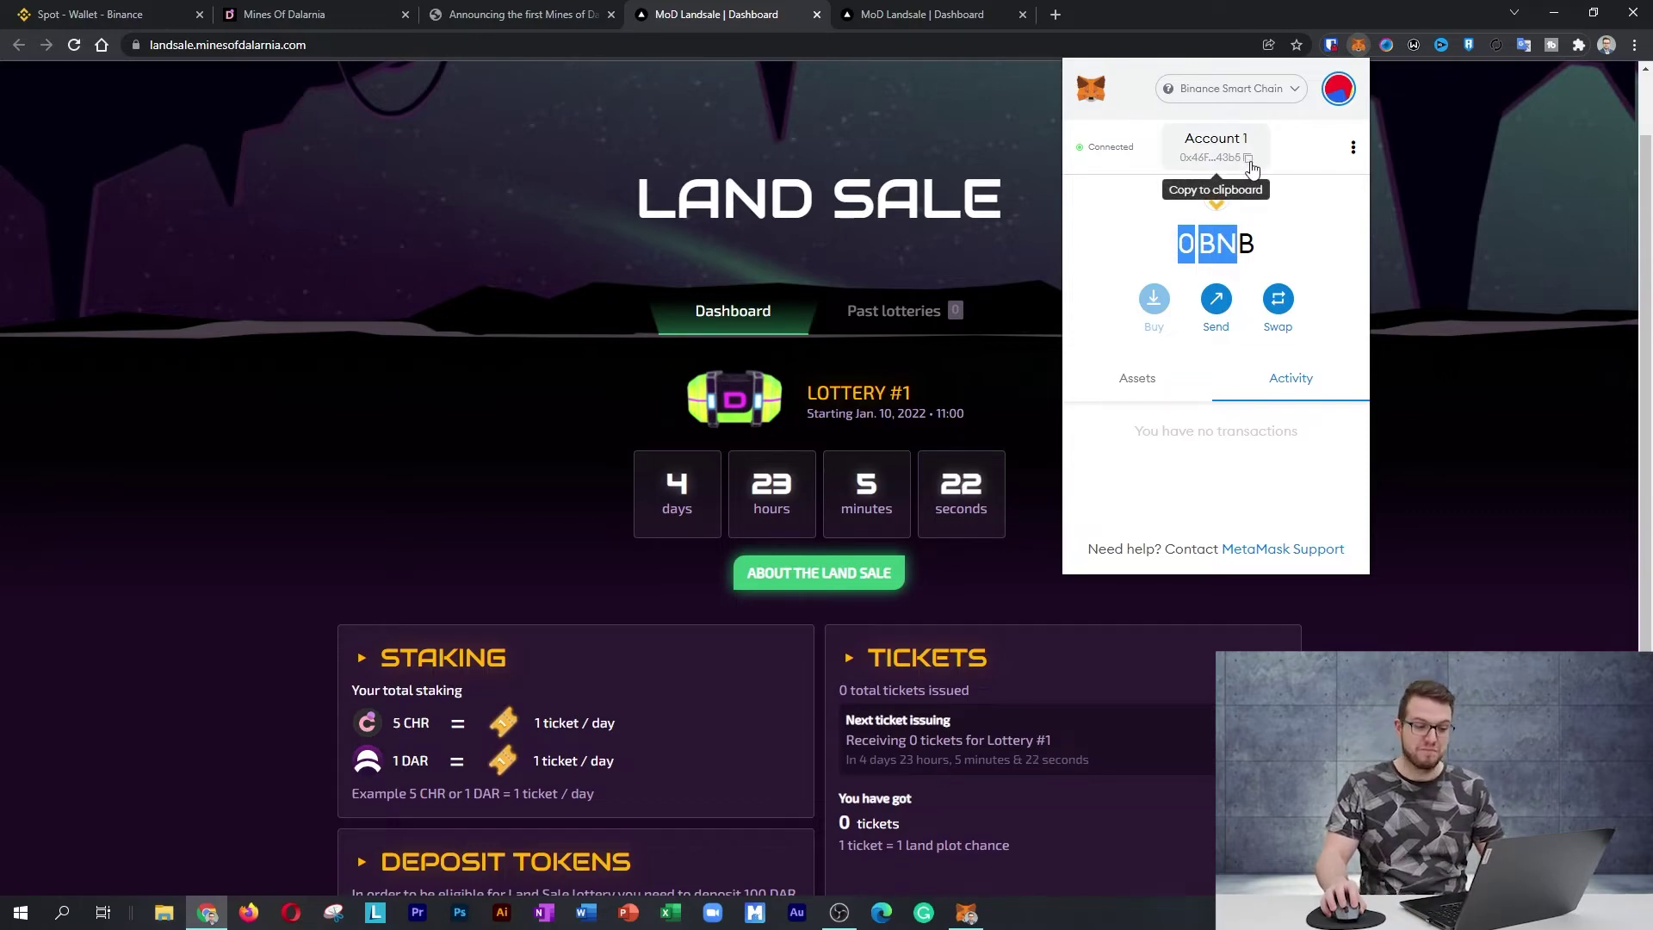
left_click(1251, 163)
key("ctrl+1")
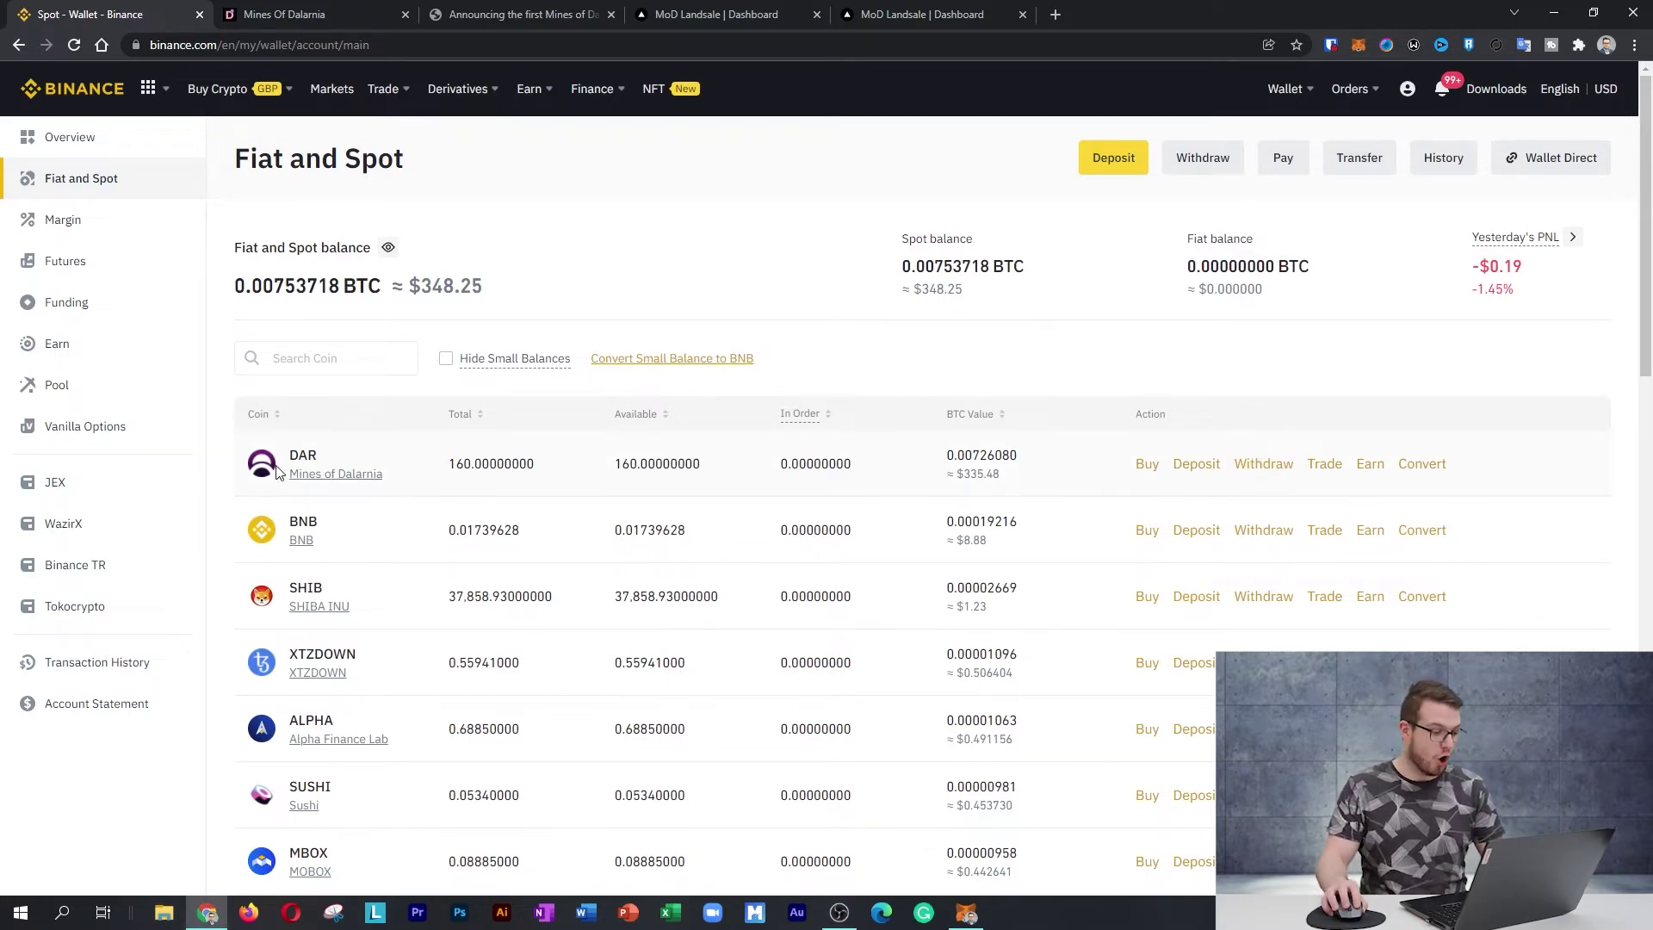
Begin a DAR withdrawal with the pasted MetaMask address as the destination.
left_click(1280, 468)
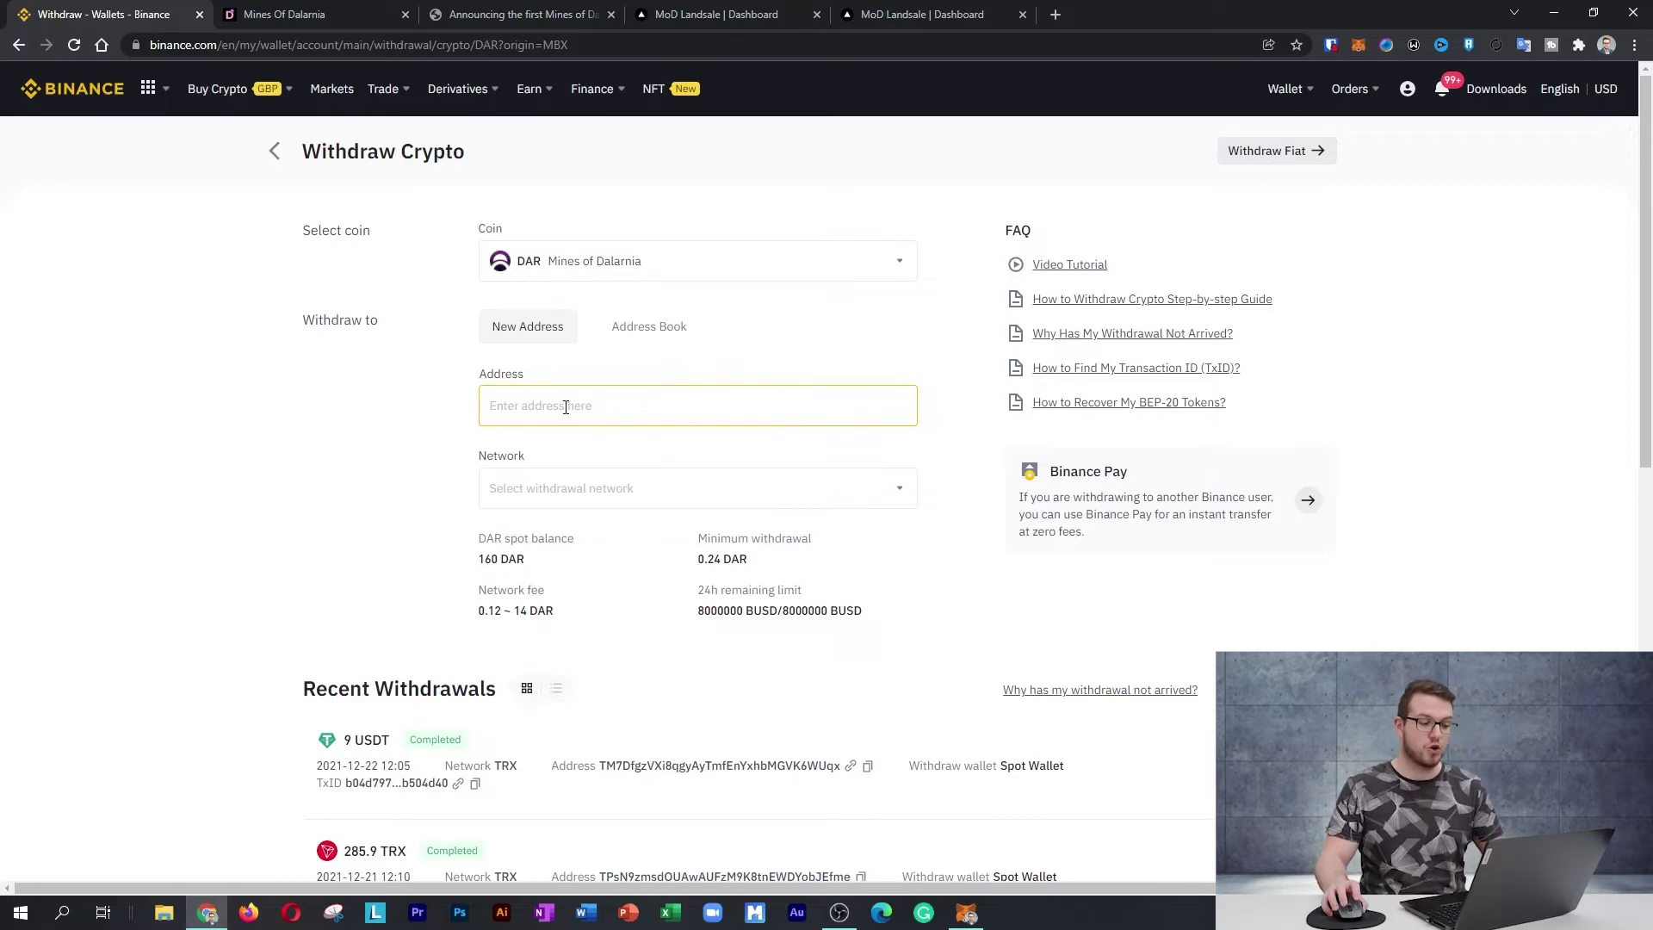
key("ctrl+v")
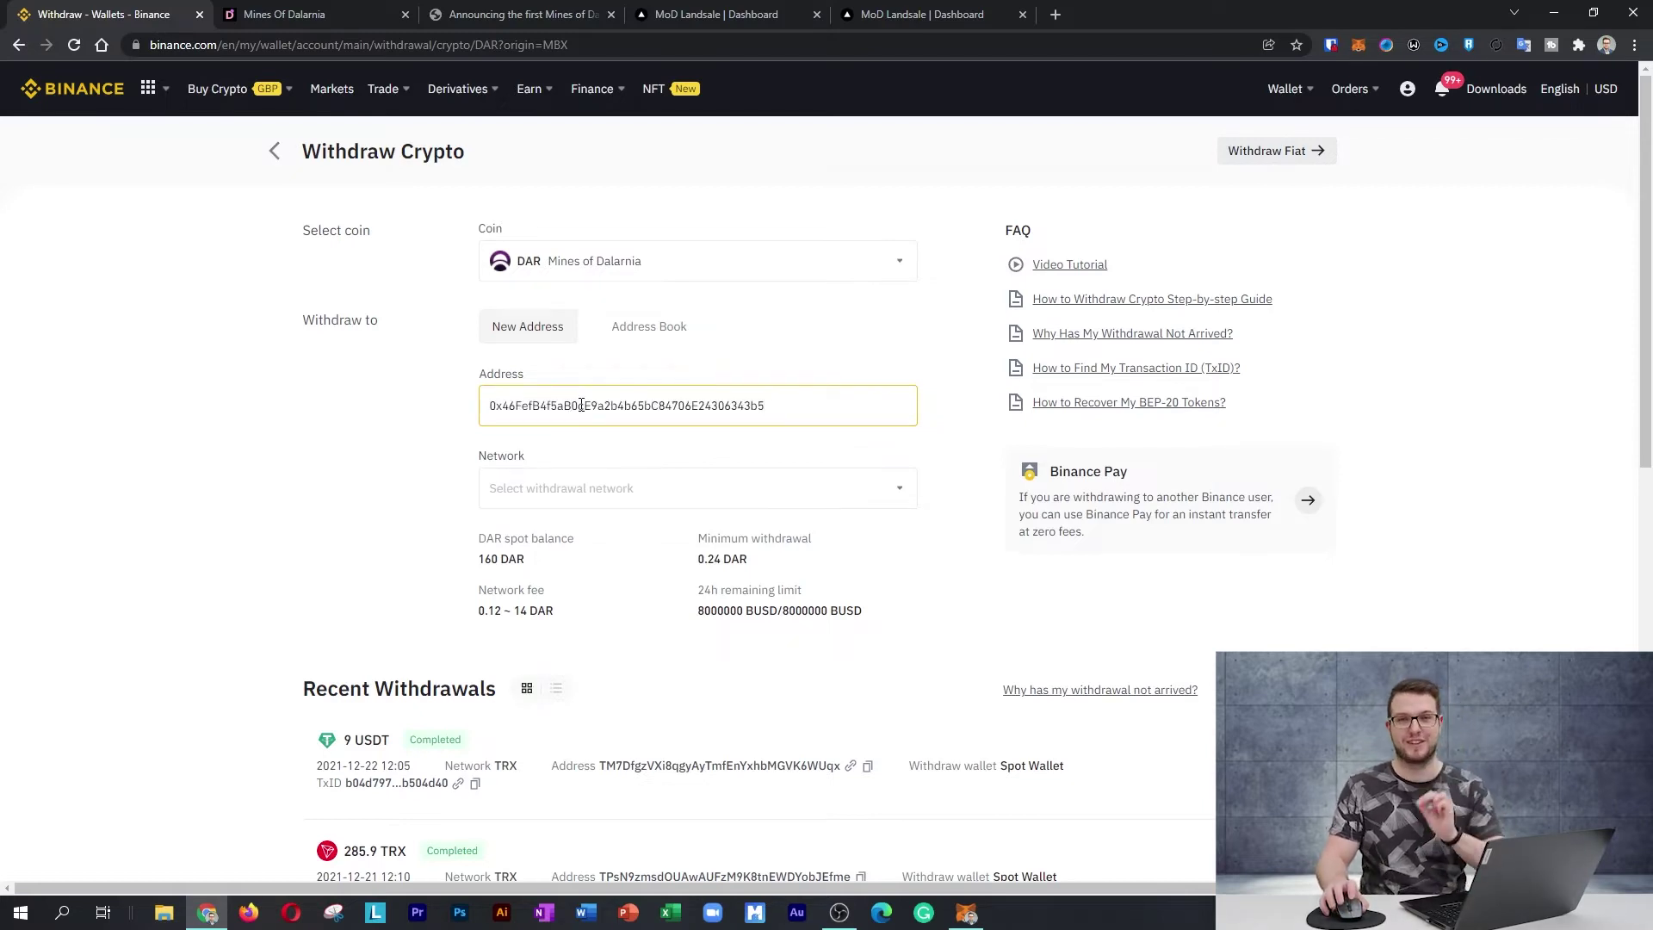
left_click(590, 484)
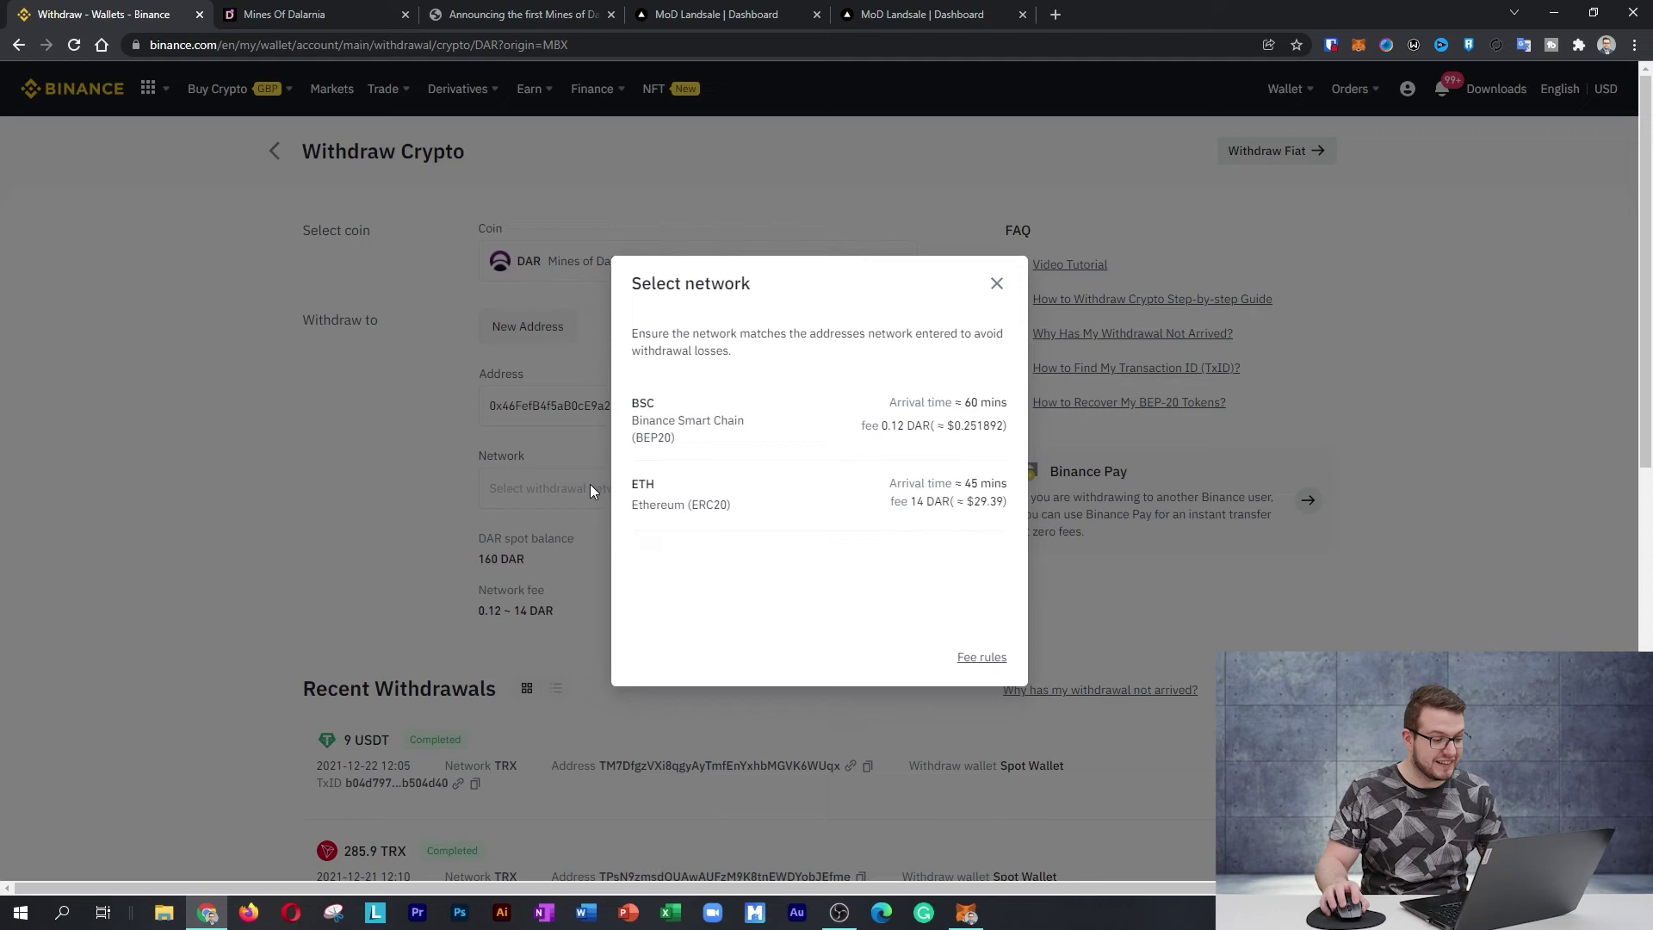
Choose BSC as the withdrawal network and confirm the address supports it.
left_click(903, 422)
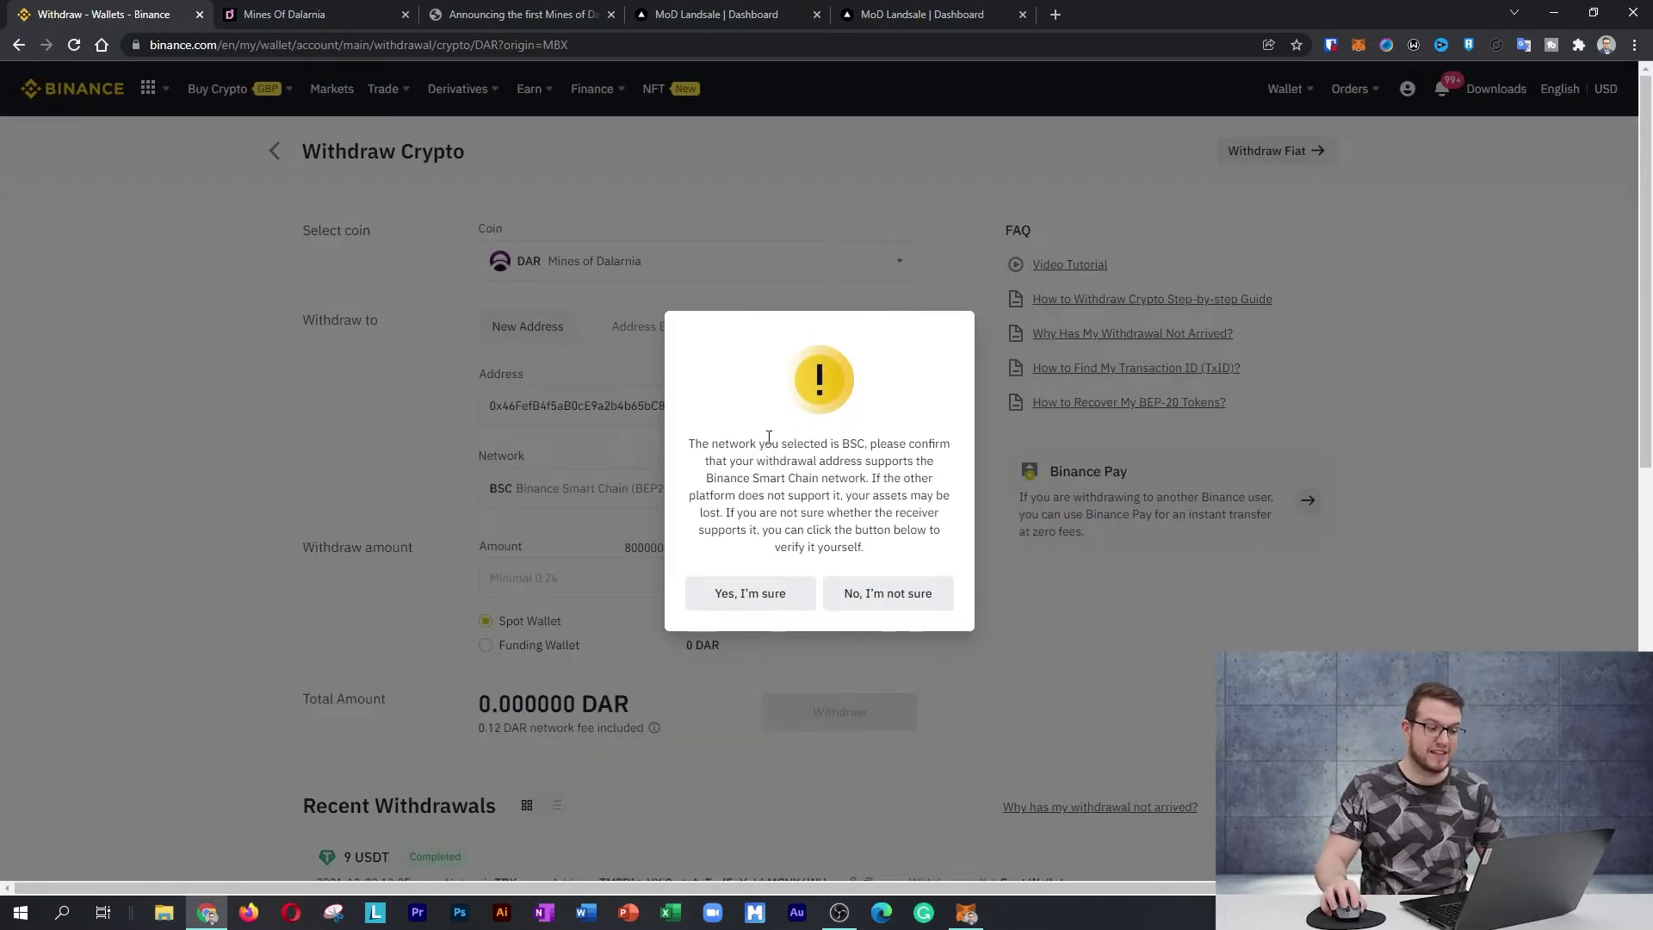
left_click_drag(705, 444, 869, 442)
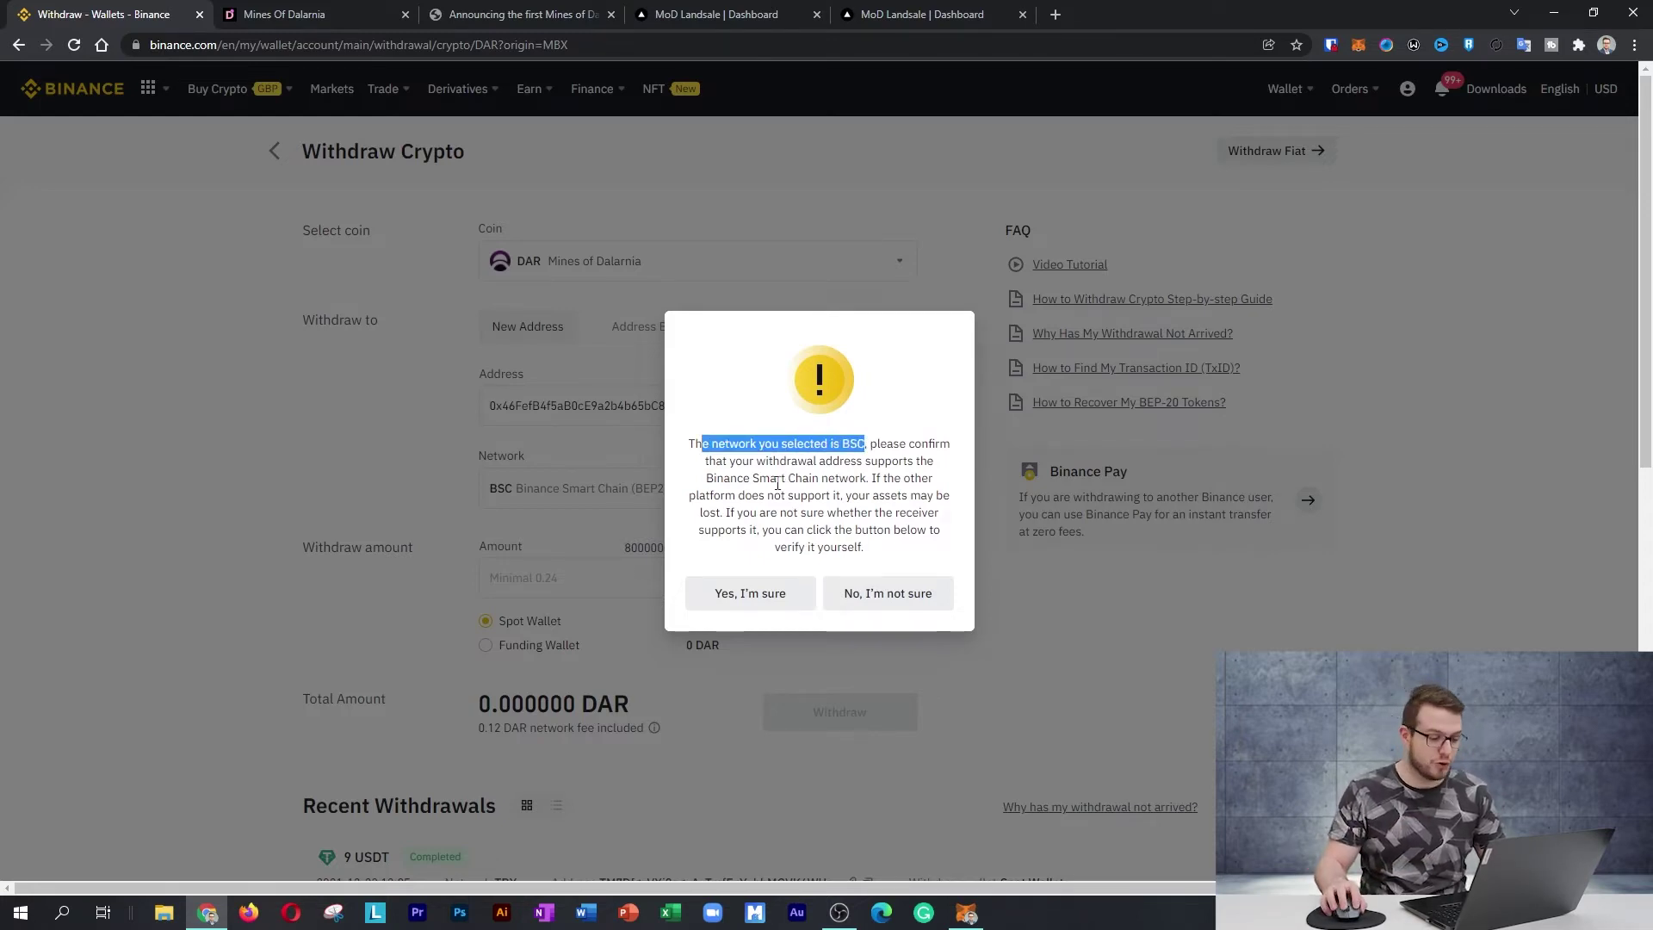
left_click(747, 594)
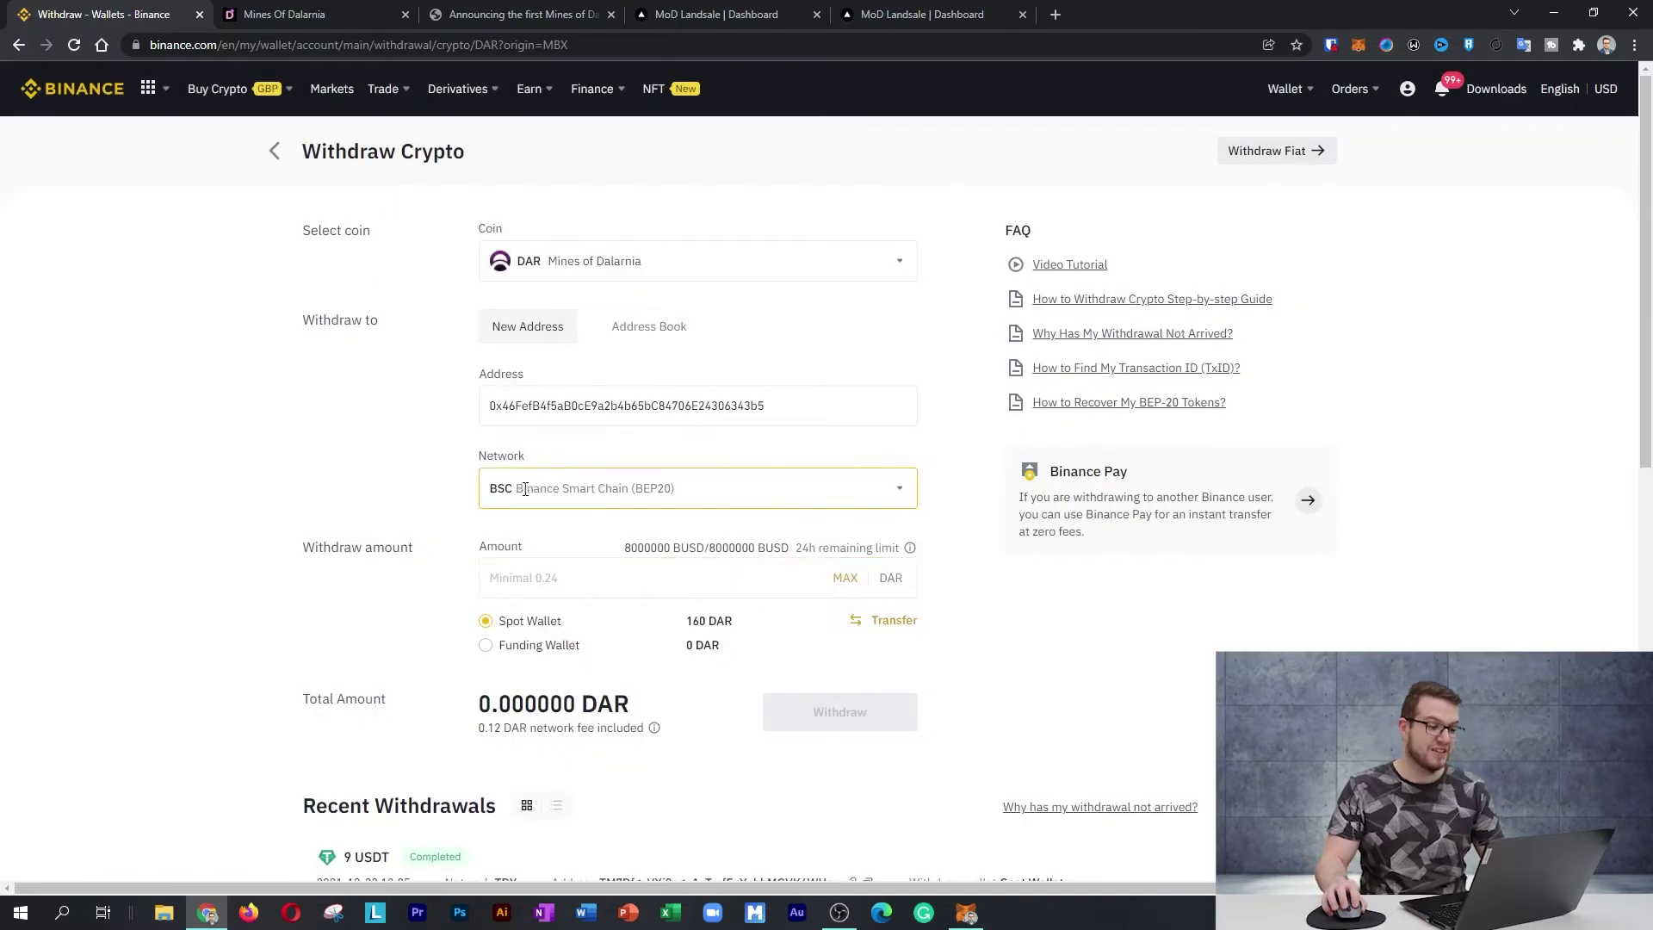
Copy the wallet address again from the MetaMask popup.
mouse_move(1380, 82)
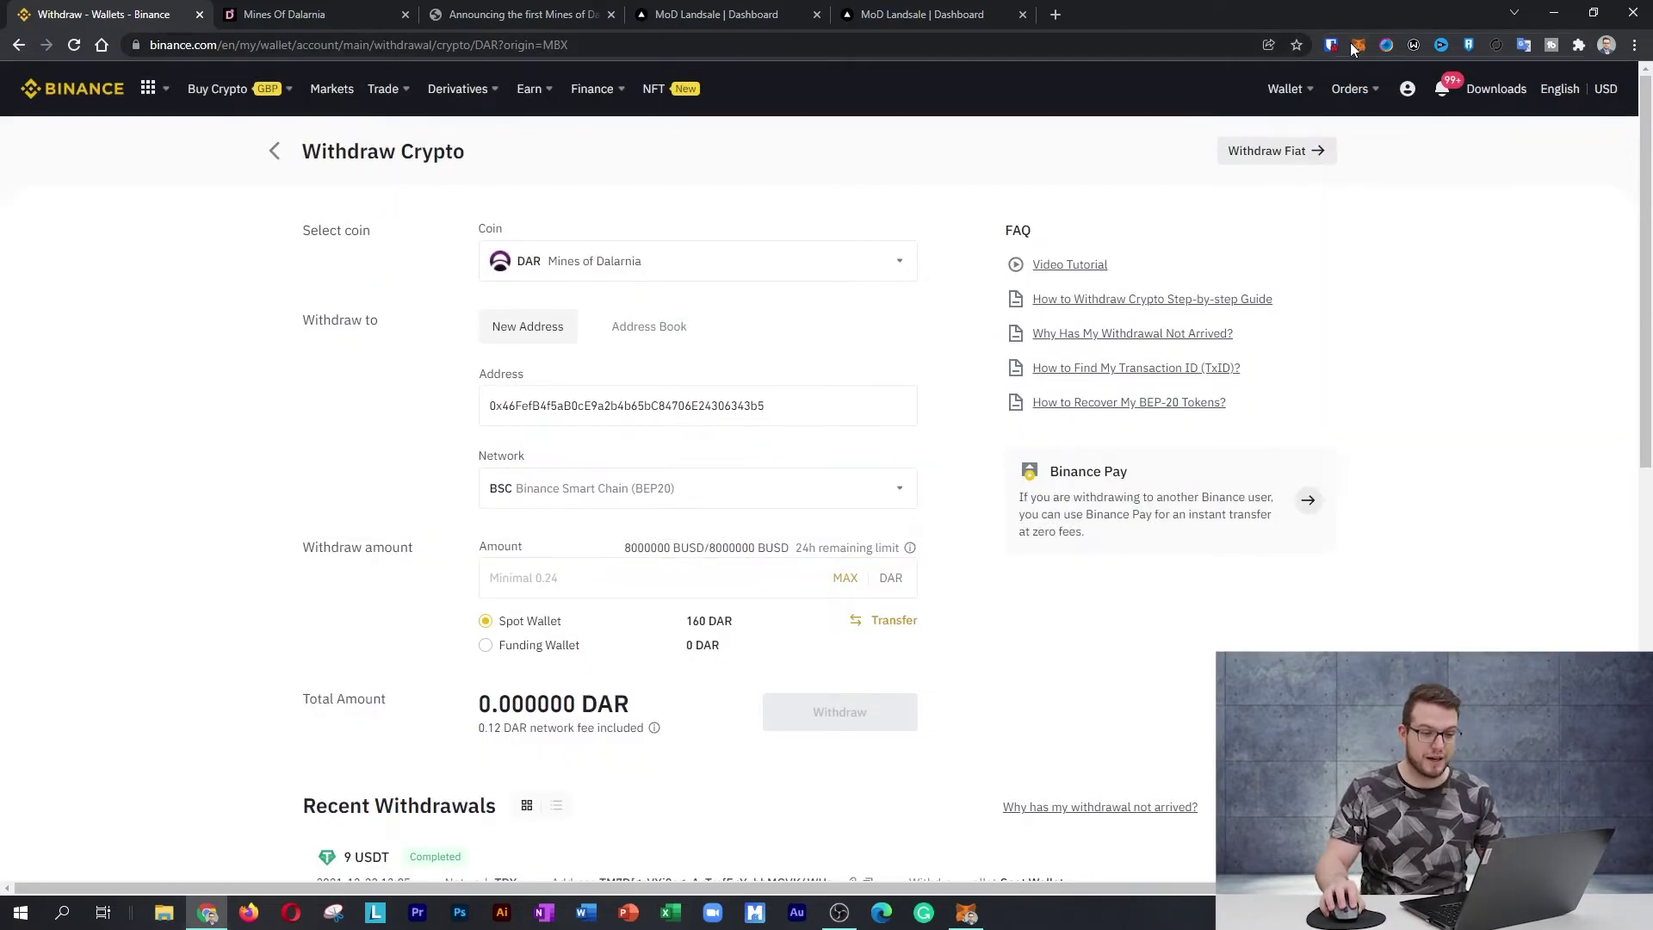
left_click(1358, 45)
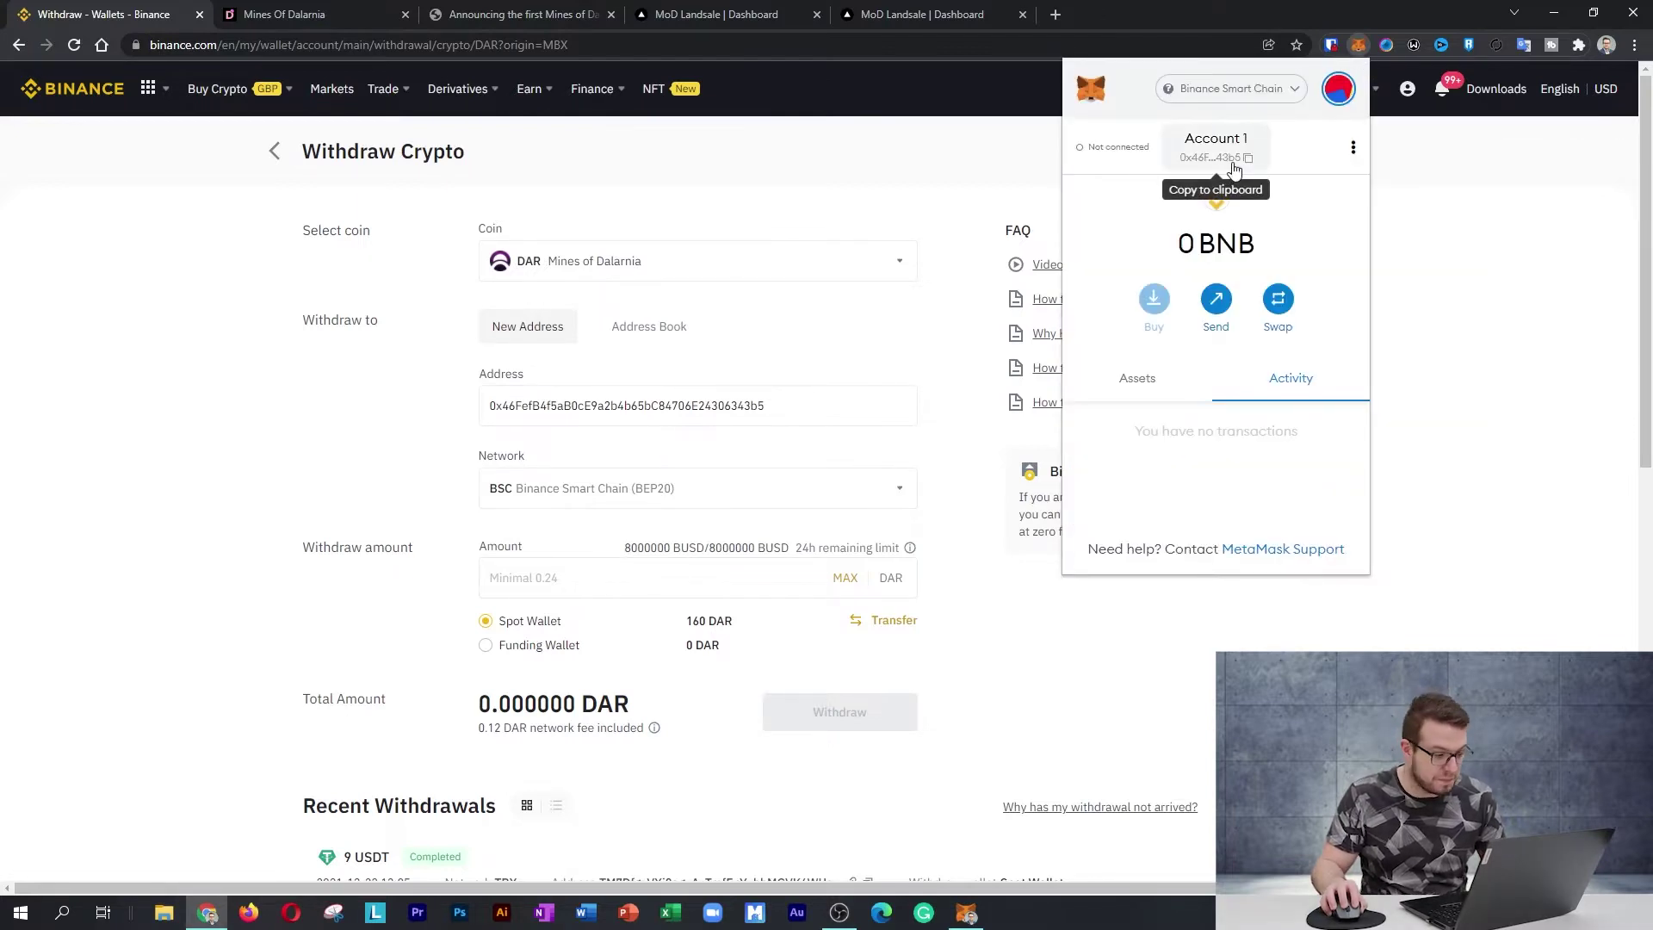
left_click(785, 420)
left_click(349, 437)
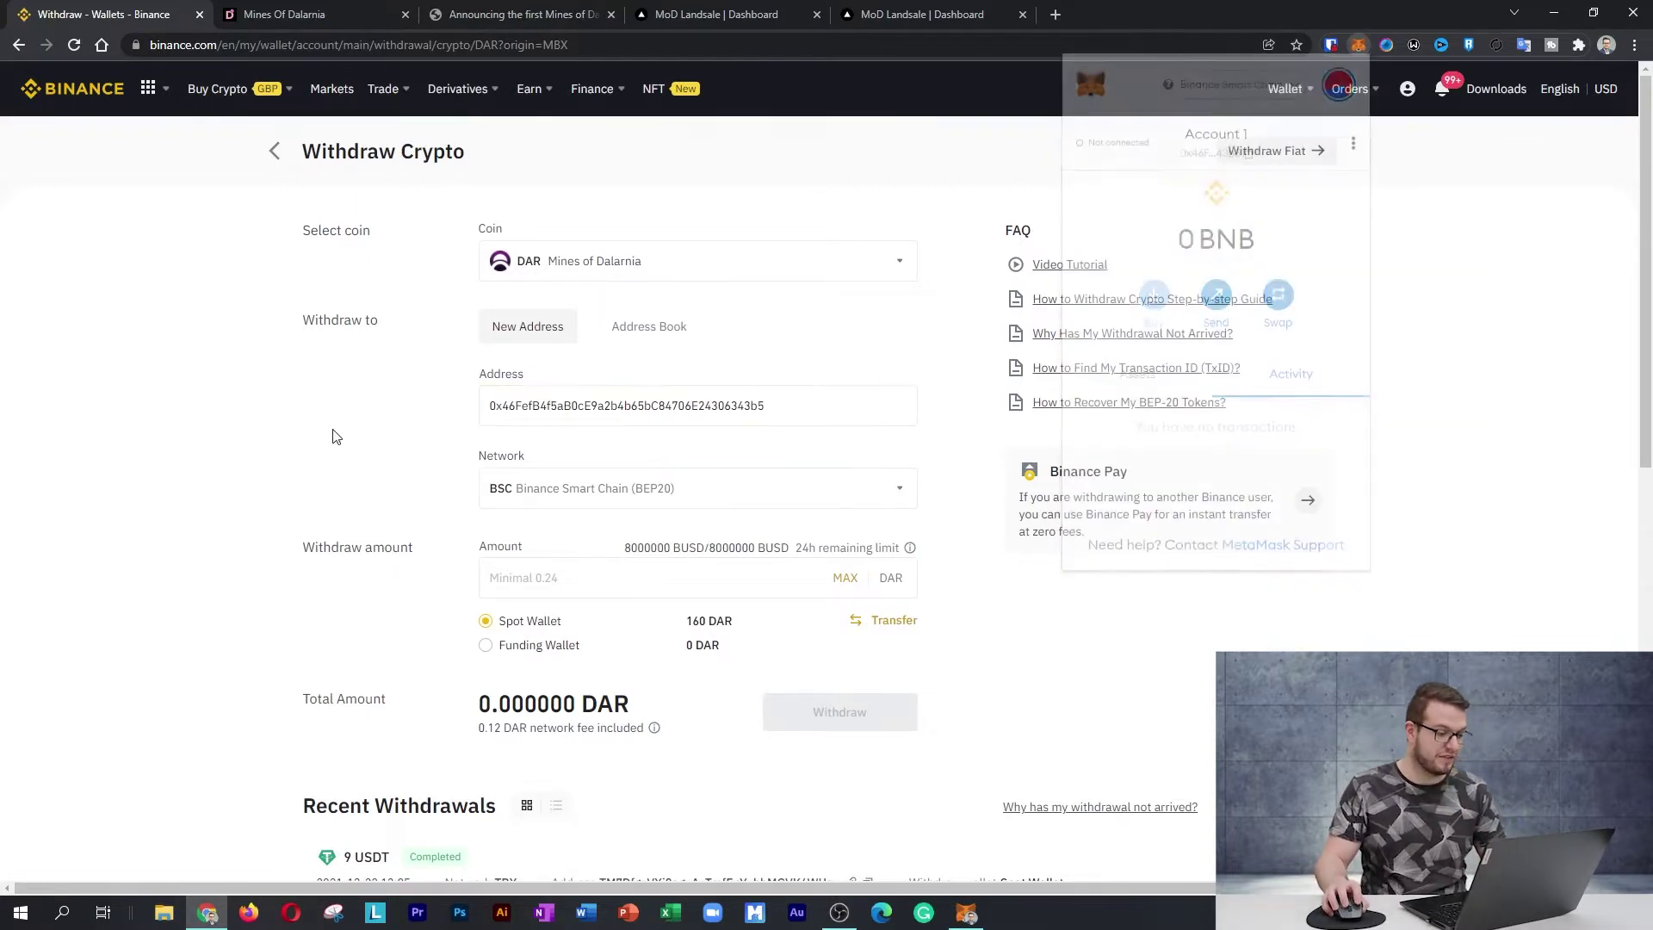
Withdraw the full 160 DAR balance using MAX as the amount.
left_click(663, 590)
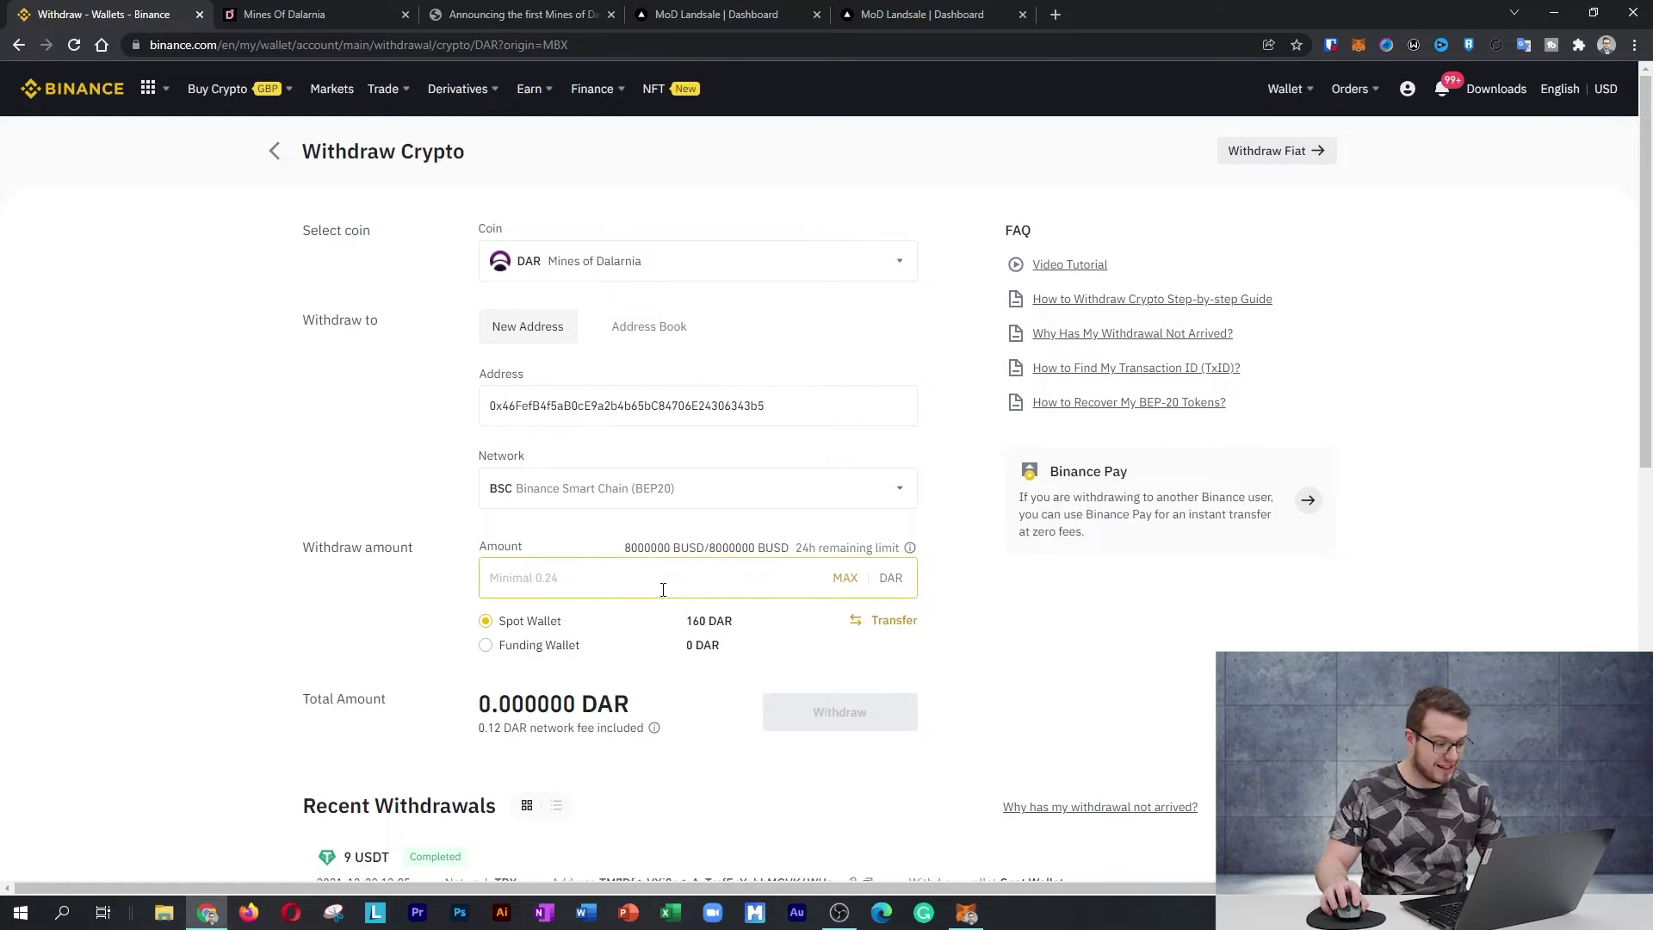
left_click(844, 580)
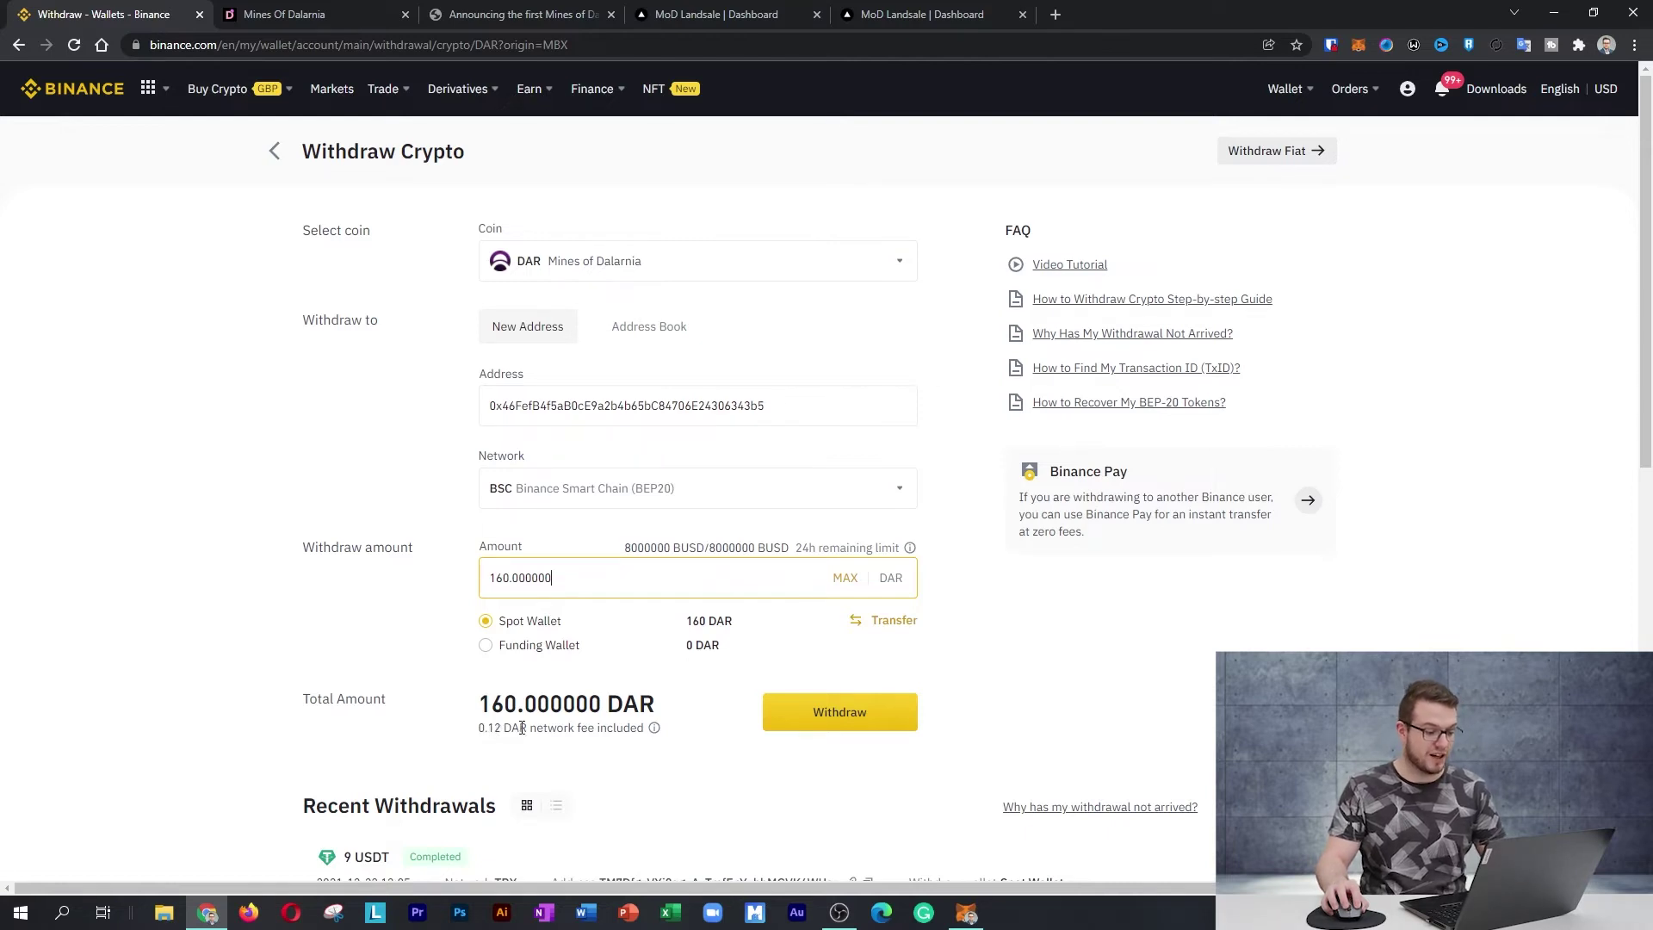
left_click(866, 720)
Accept the BNB Smart Chain warning and withdrawal summary, then enter the phone verification code.
left_click(876, 579)
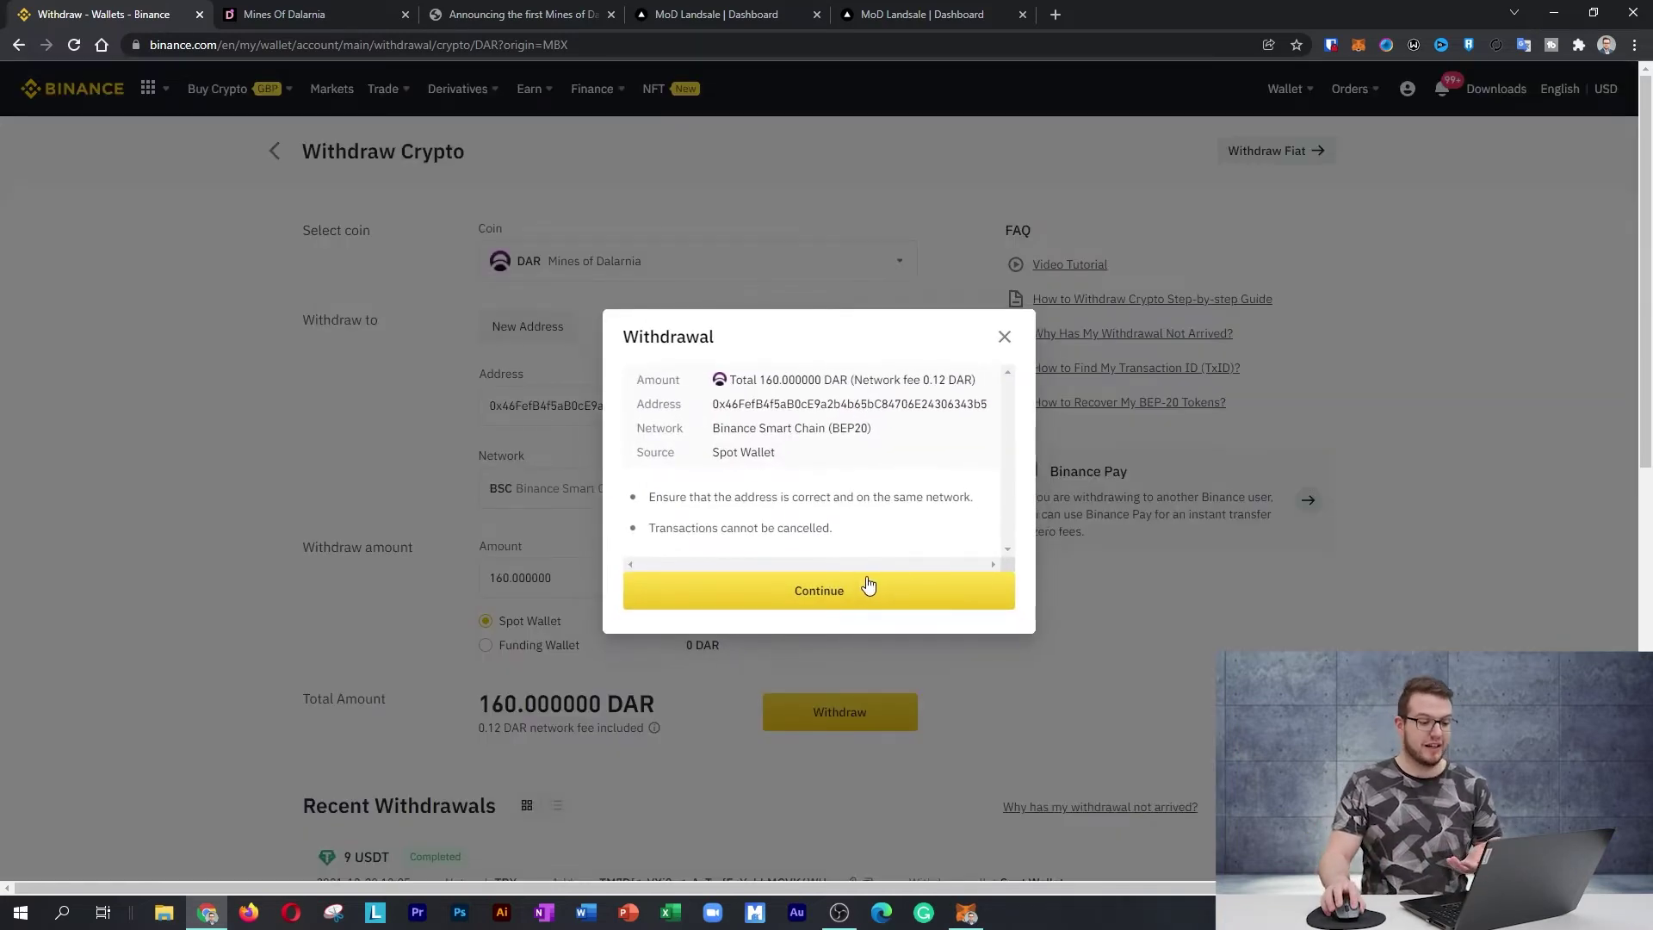
left_click(868, 602)
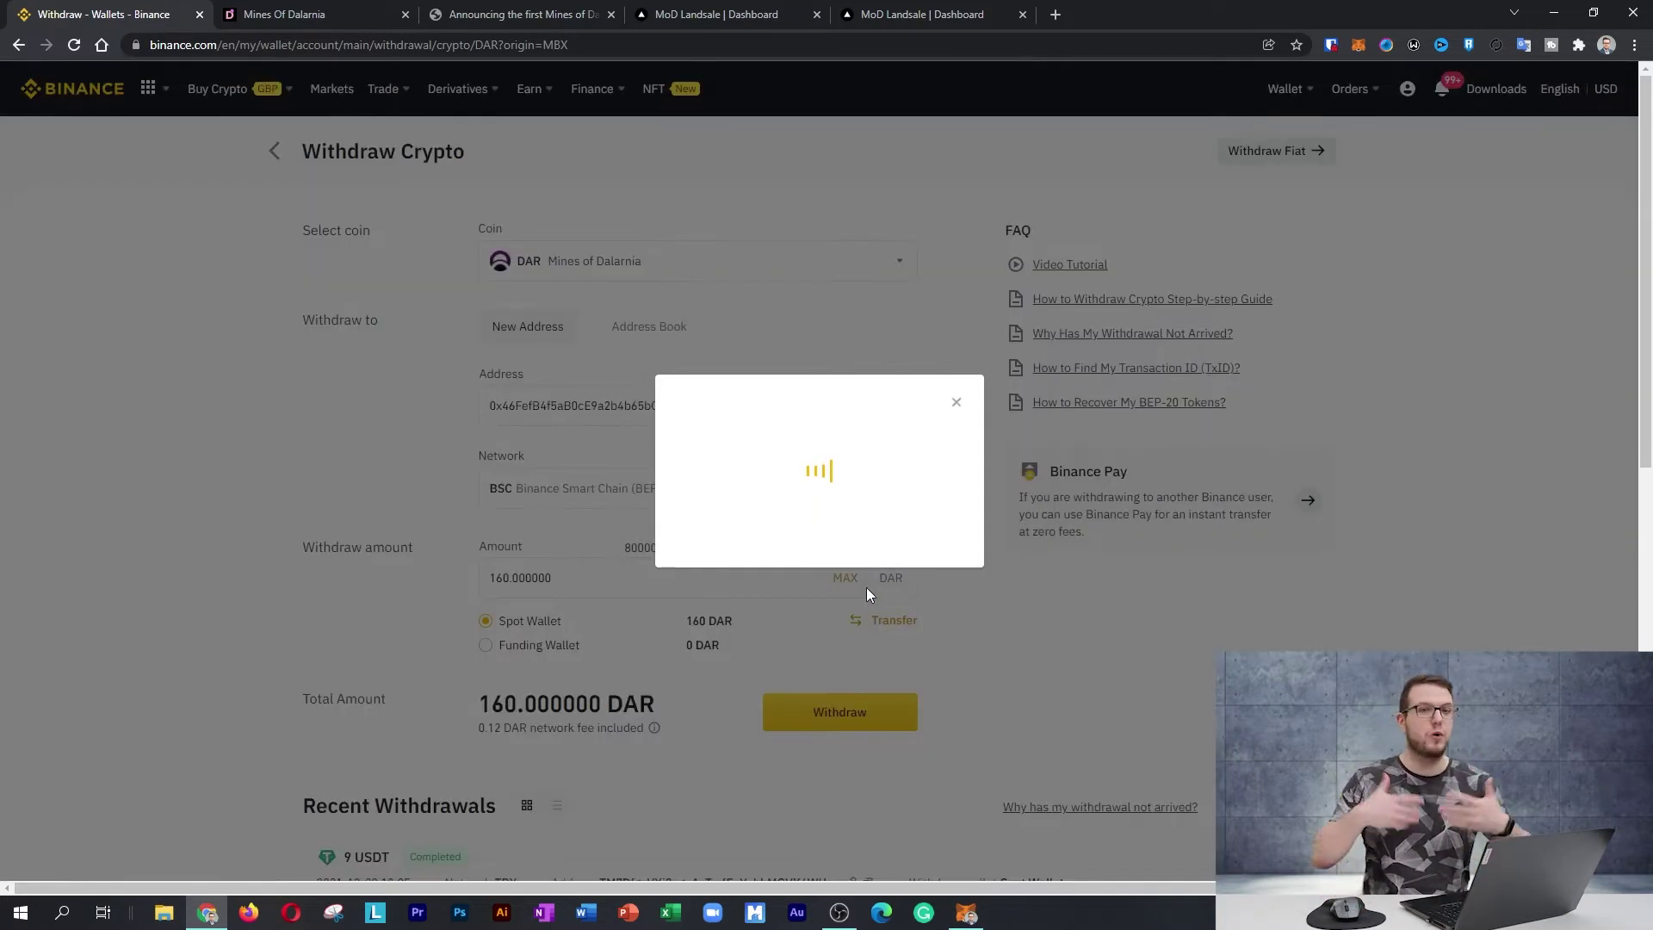
left_click(807, 441)
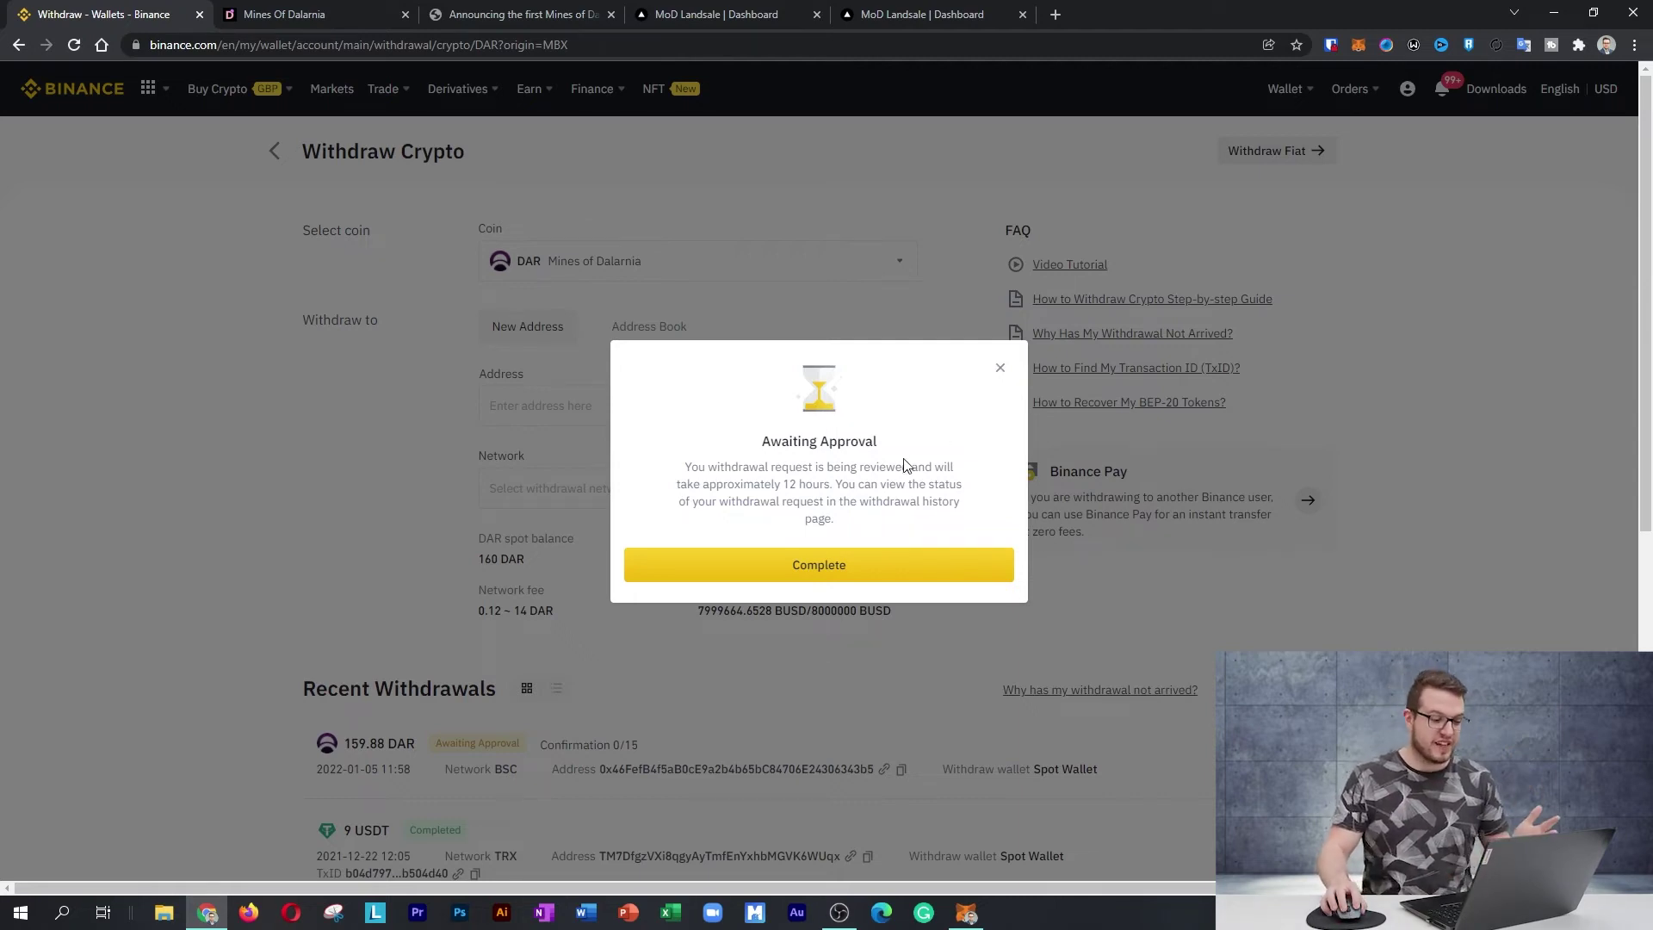
Dismiss the Awaiting Approval notice for the 159.88 DAR withdrawal with Complete.
left_click(848, 568)
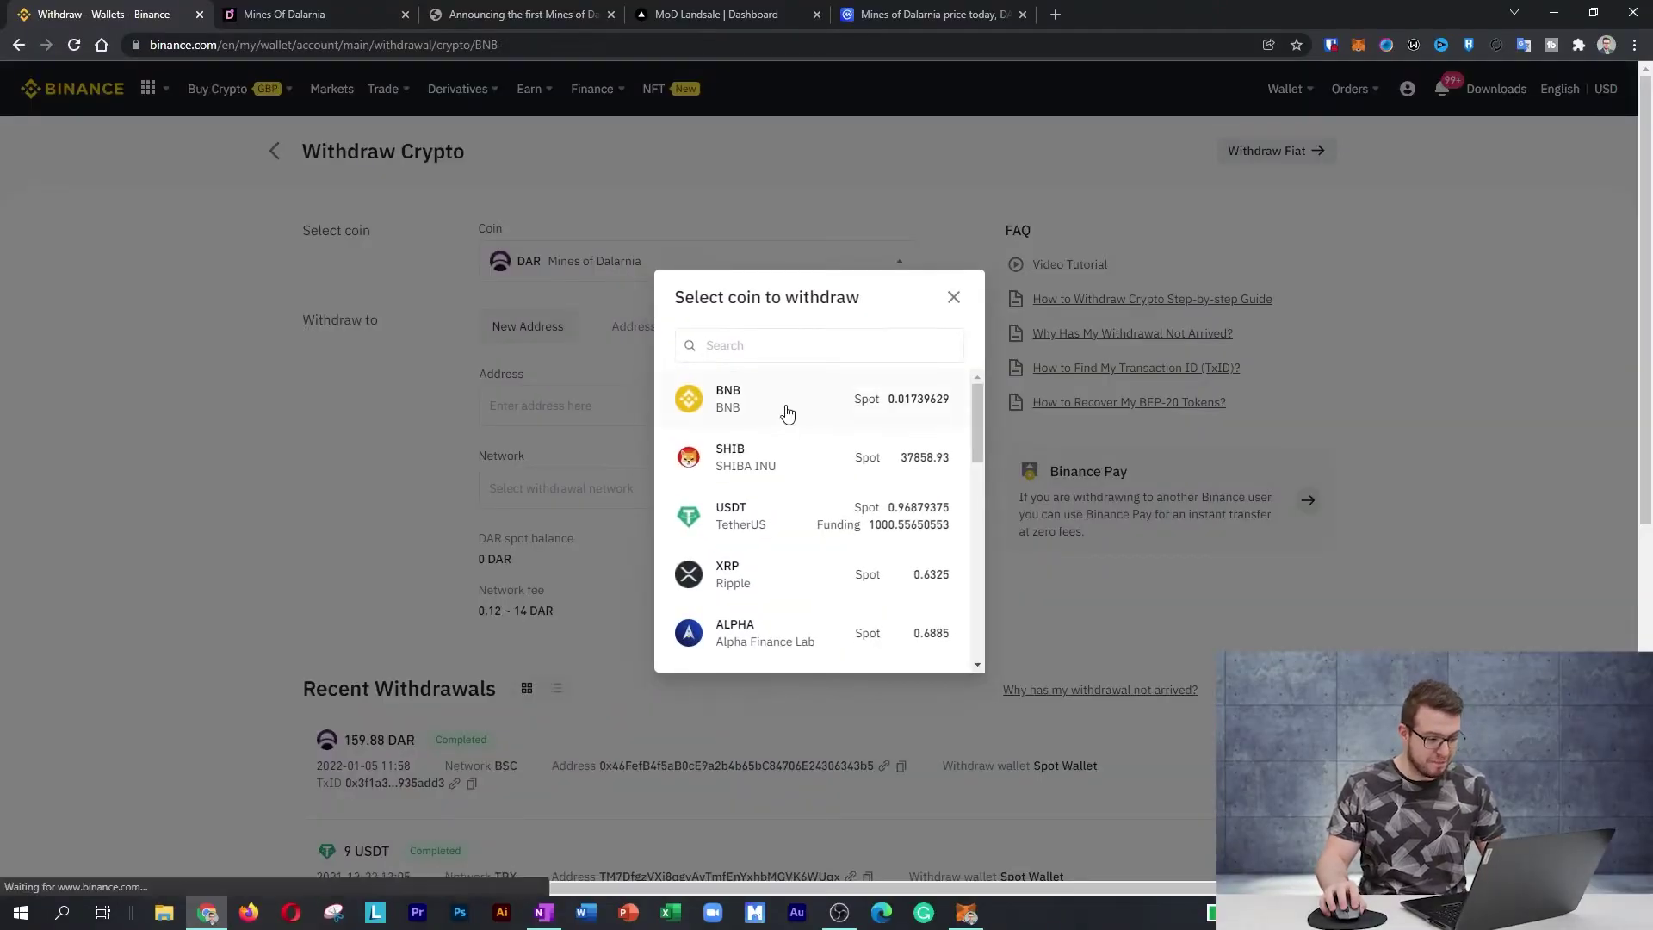
Fill the BNB withdrawal with the MetaMask wallet address and the full 0.01739629 BNB balance.
left_click(785, 413)
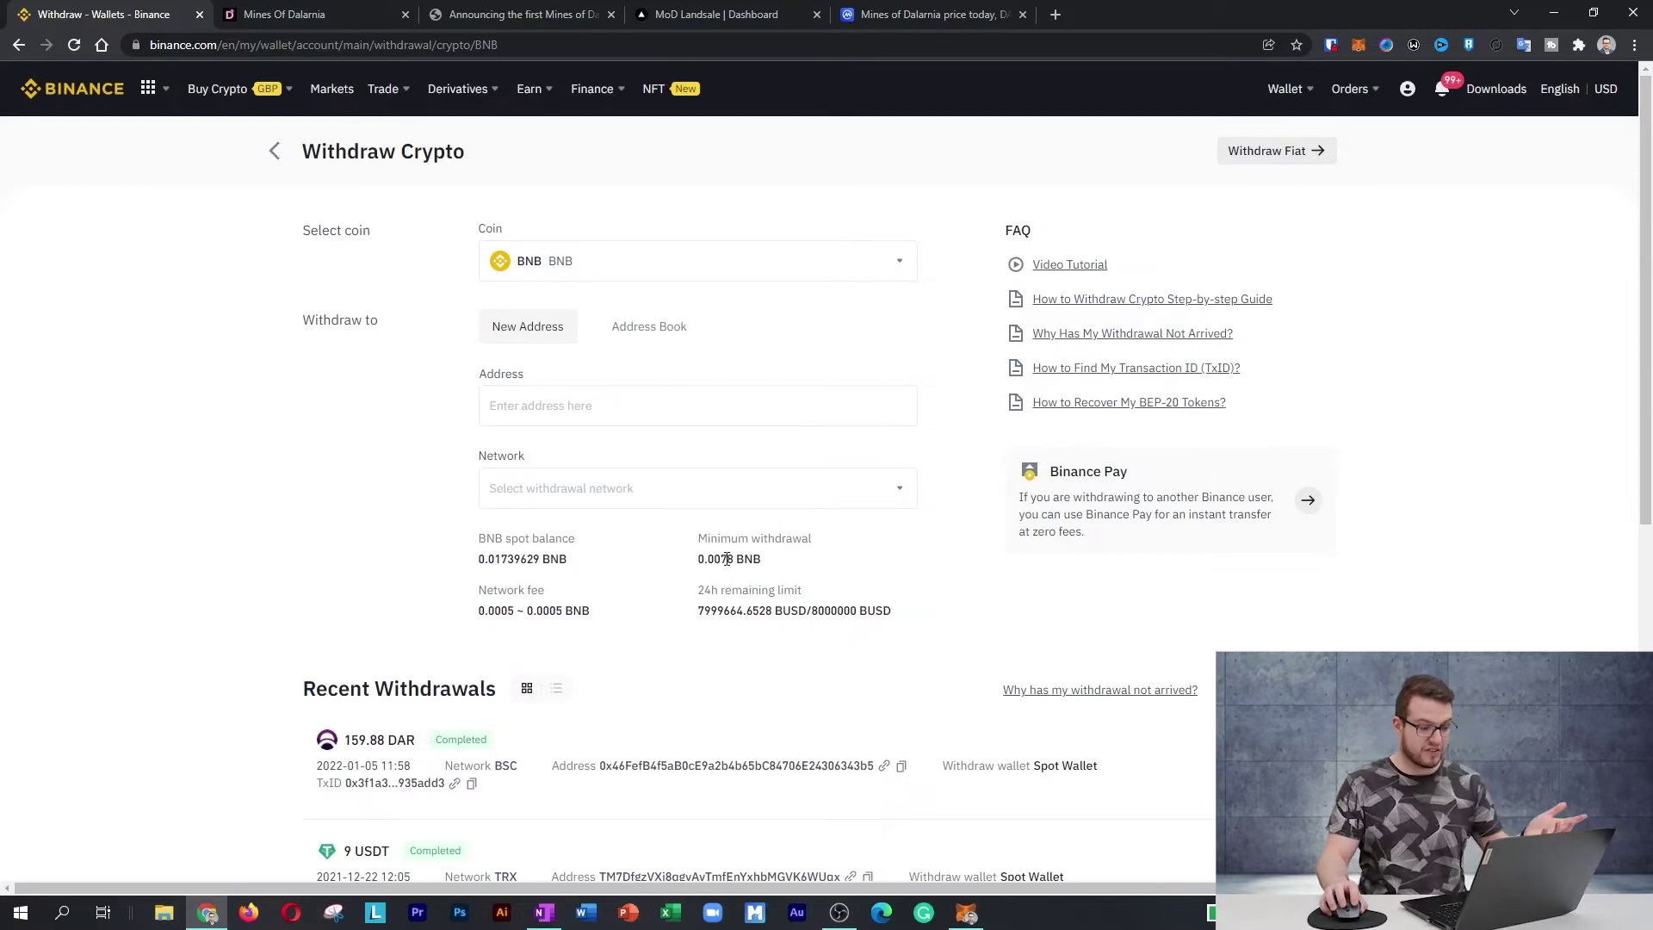
left_click(1357, 49)
left_click(1251, 160)
left_click(544, 403)
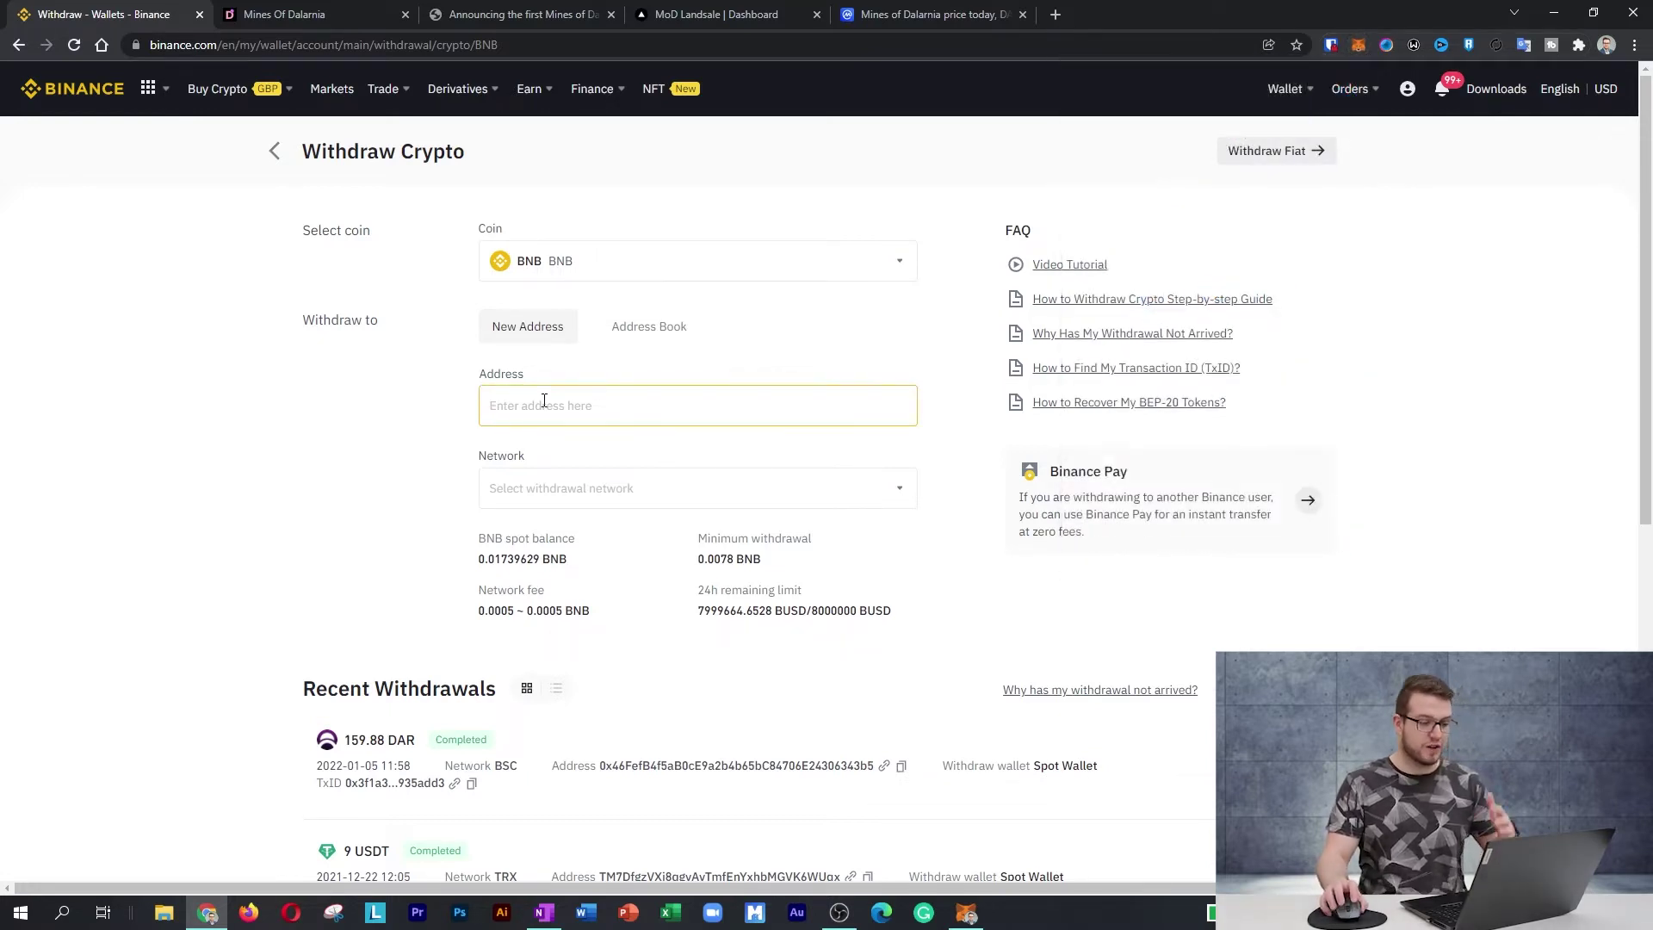
key("ctrl+v")
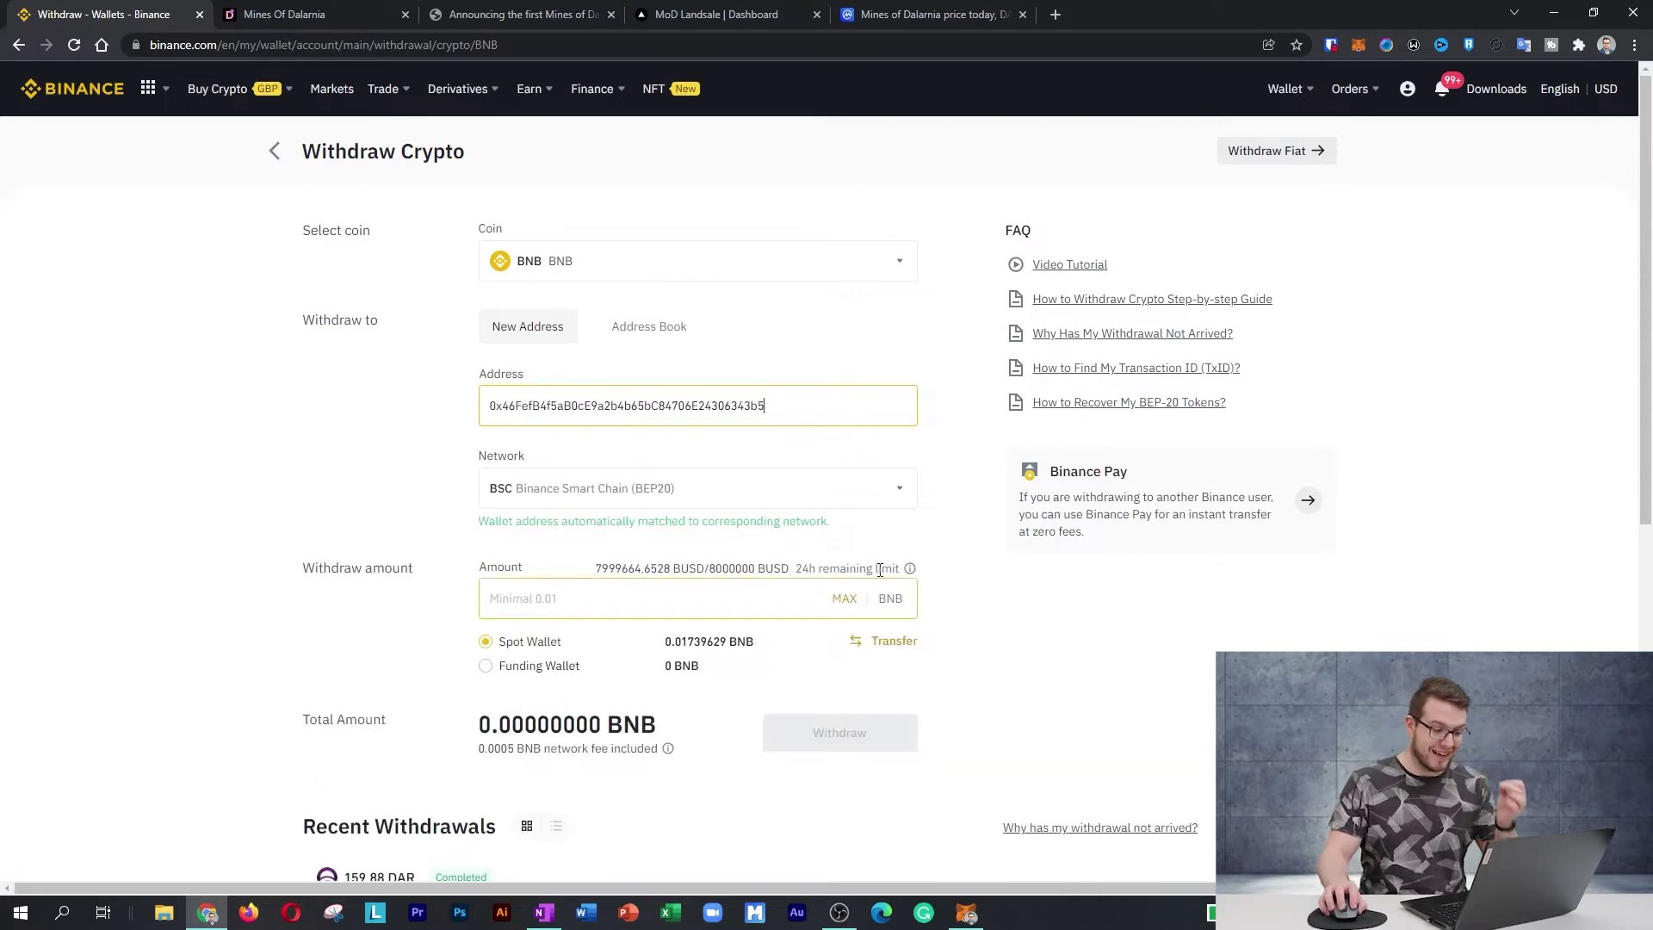
left_click(844, 599)
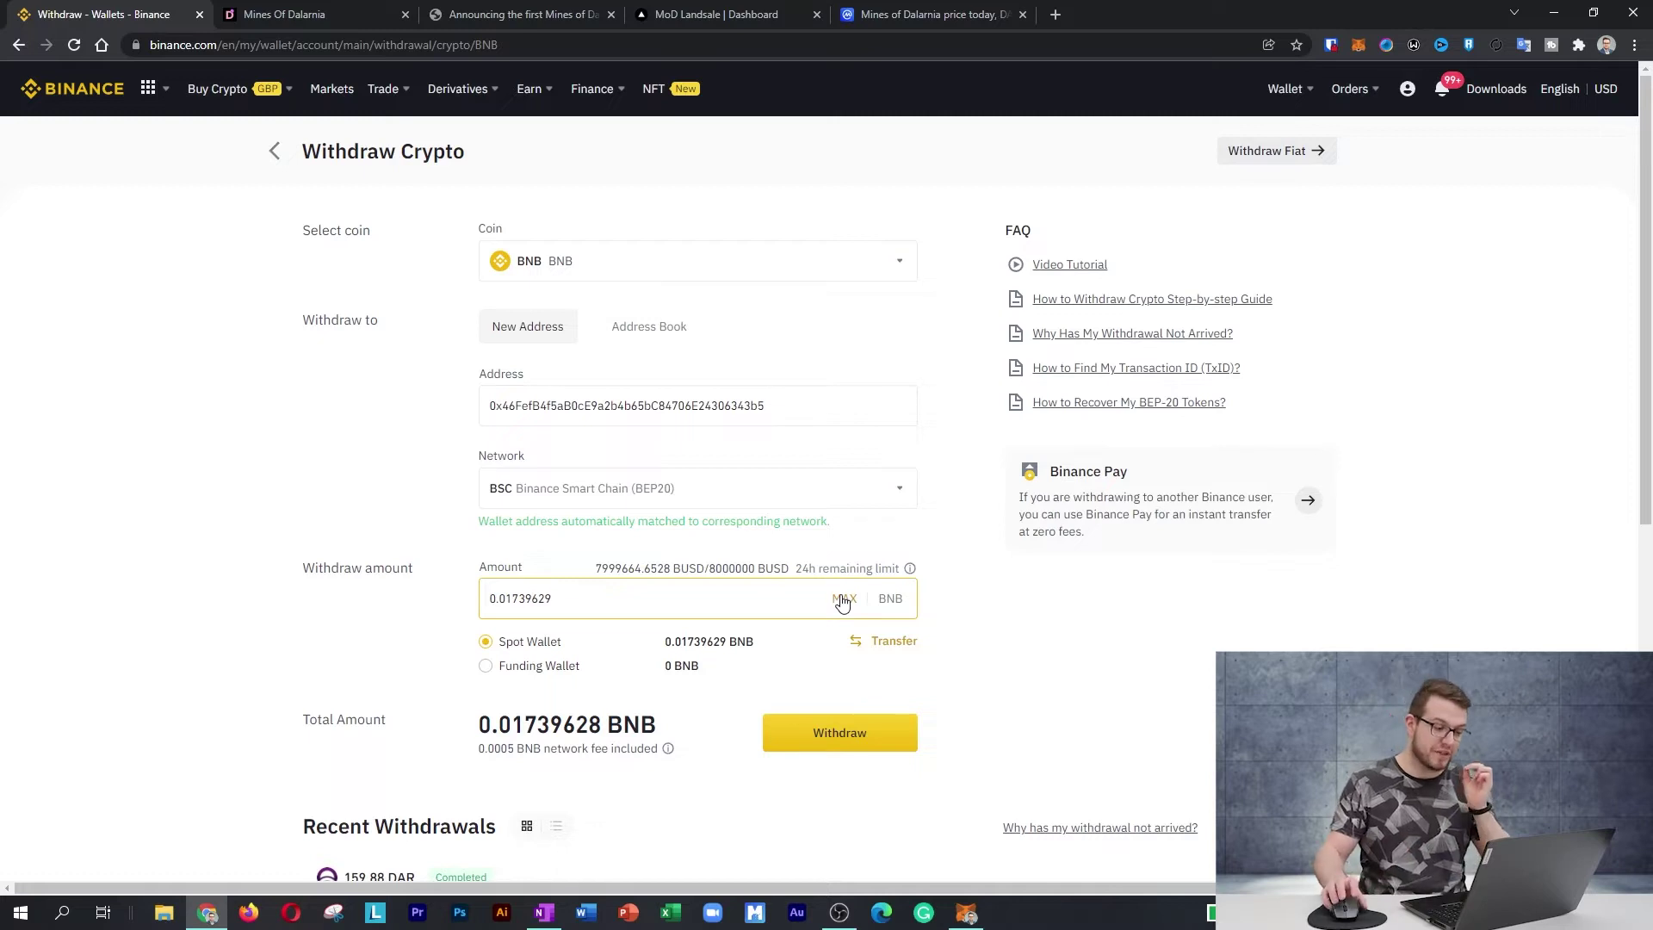
Submit the BNB withdrawal, accepting the BNB Smart Chain warning and the summary.
left_click(873, 737)
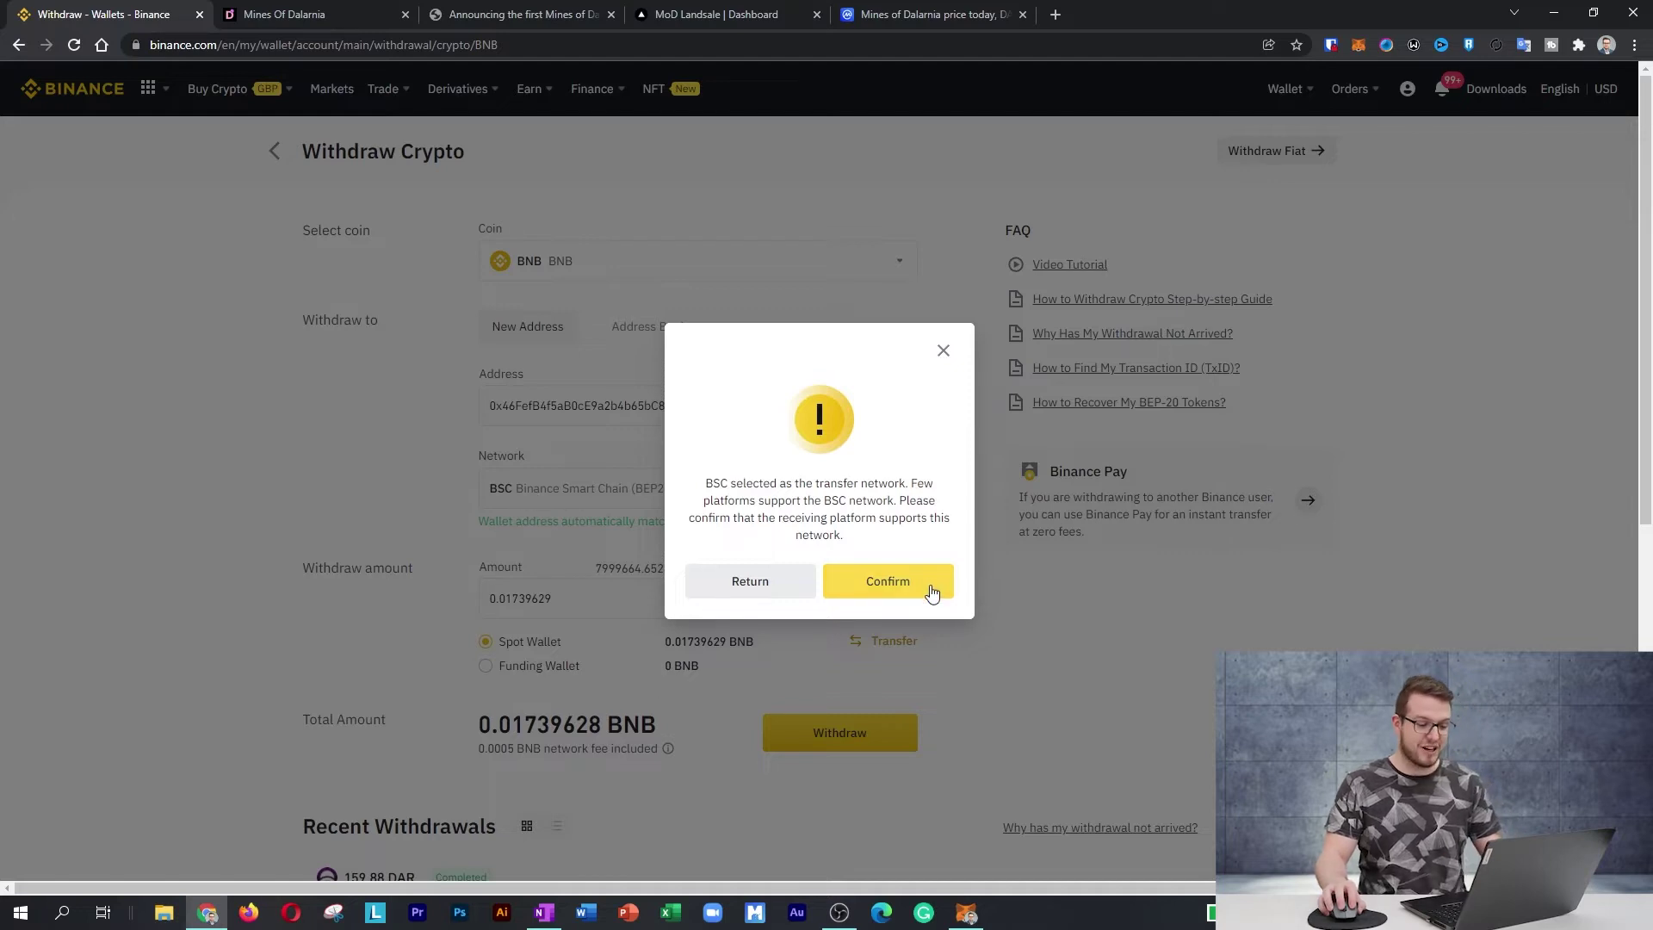
left_click(927, 592)
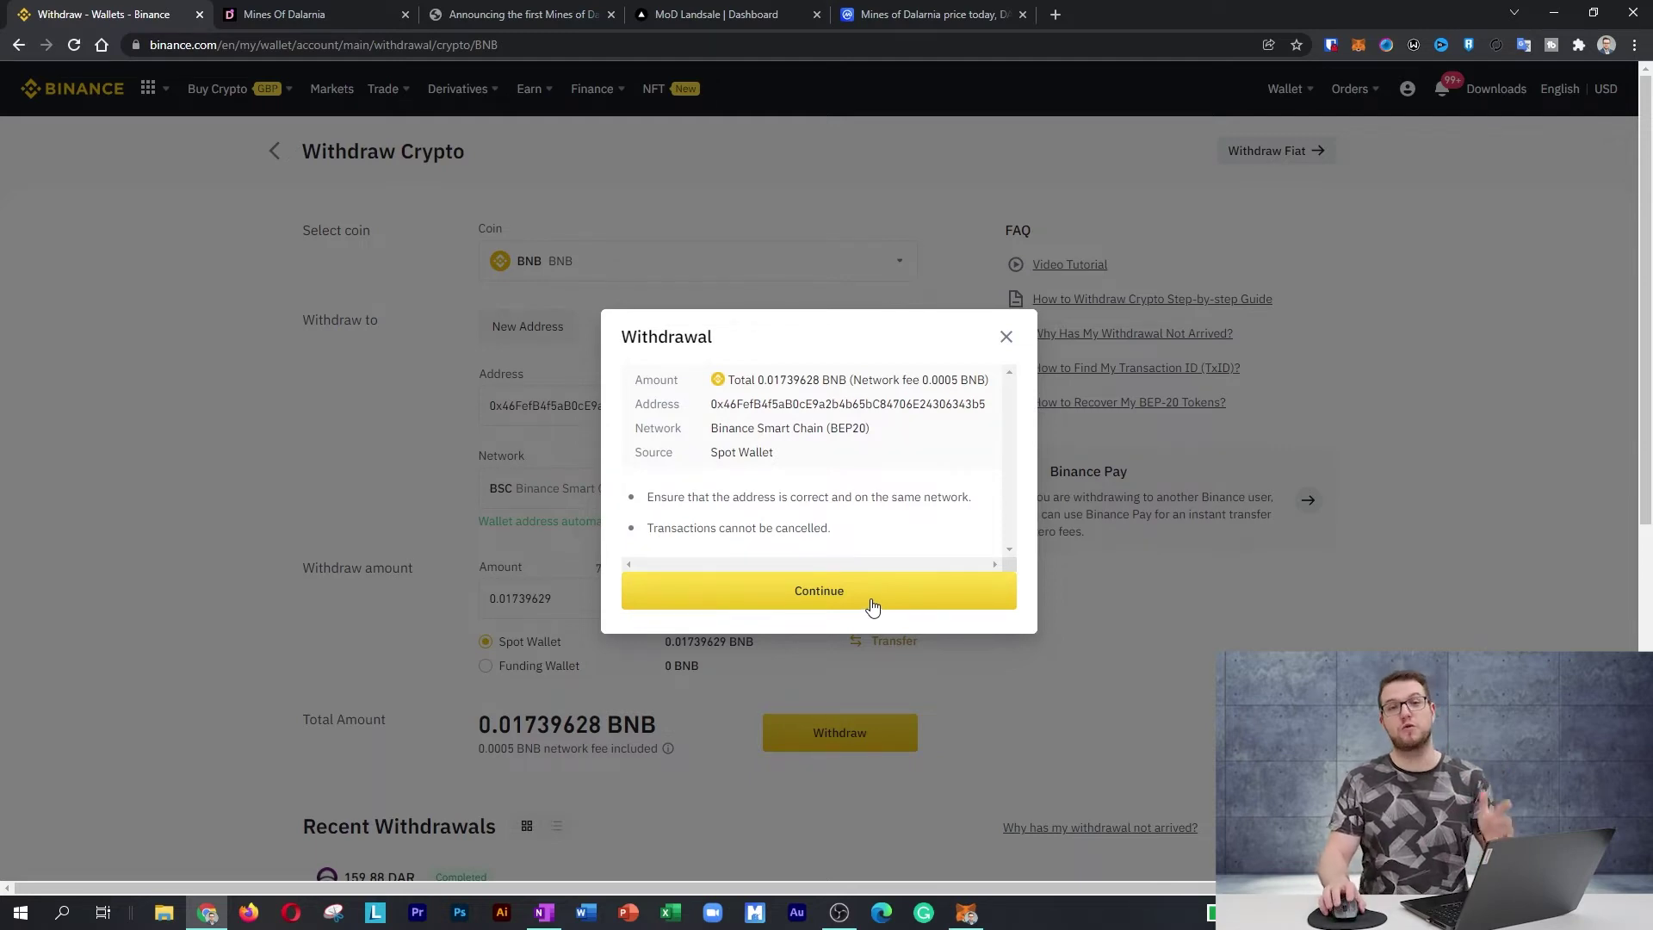
left_click(873, 602)
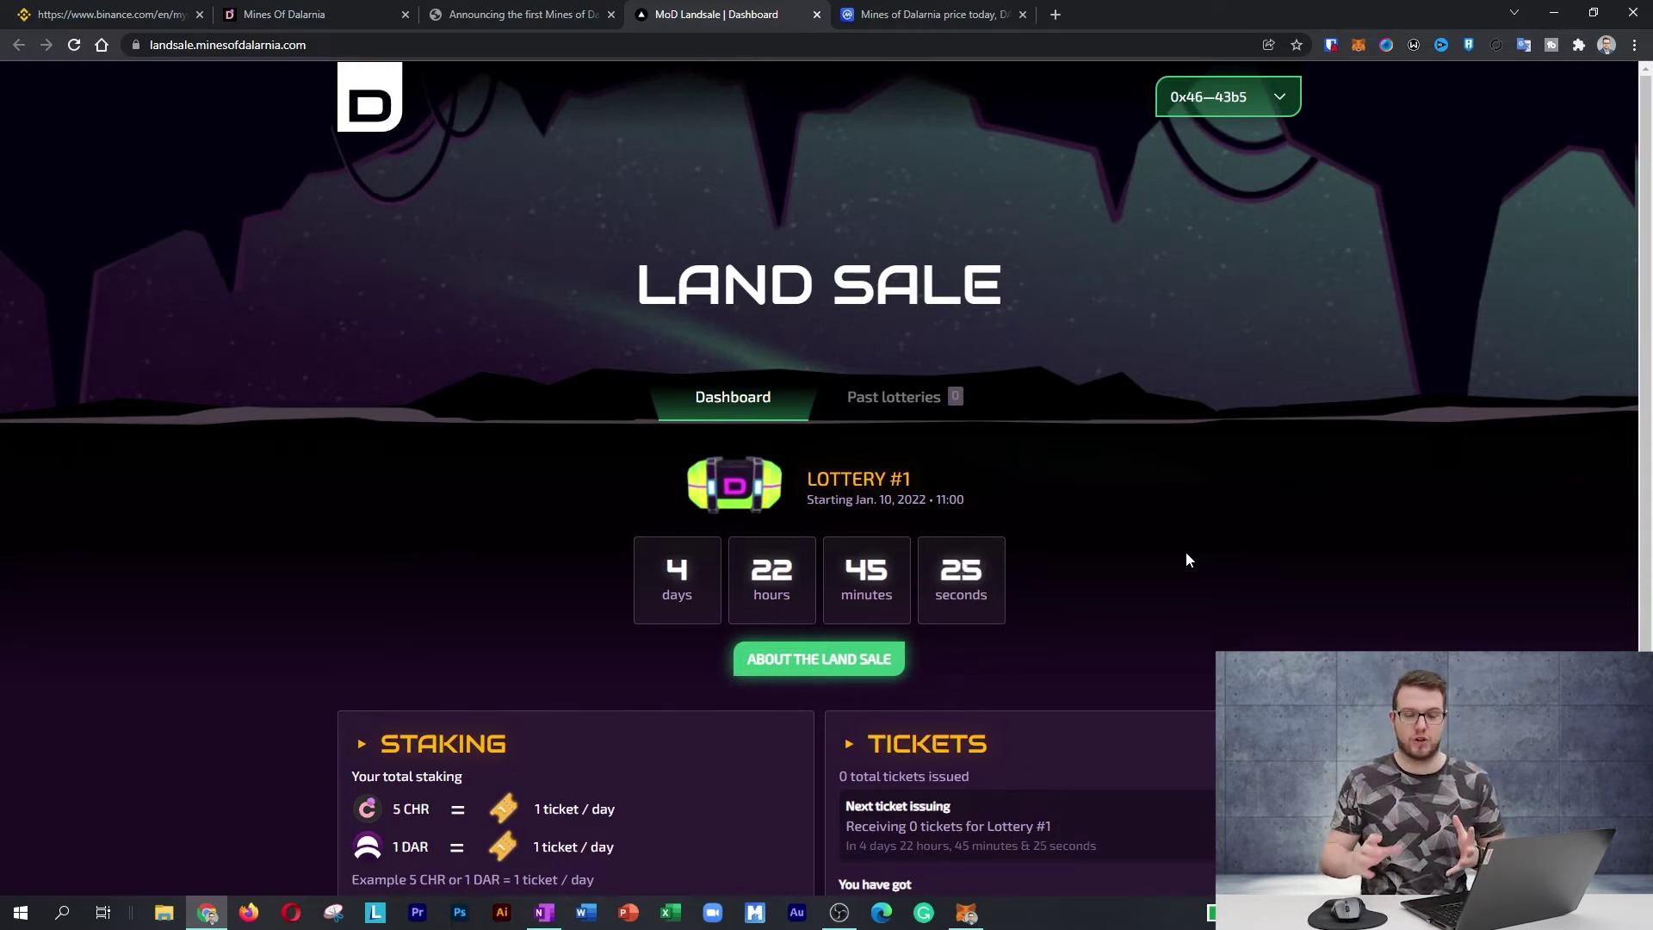
Check MetaMask's 0.0169 BNB balance and bring up the empty Import Tokens form.
left_click(1359, 45)
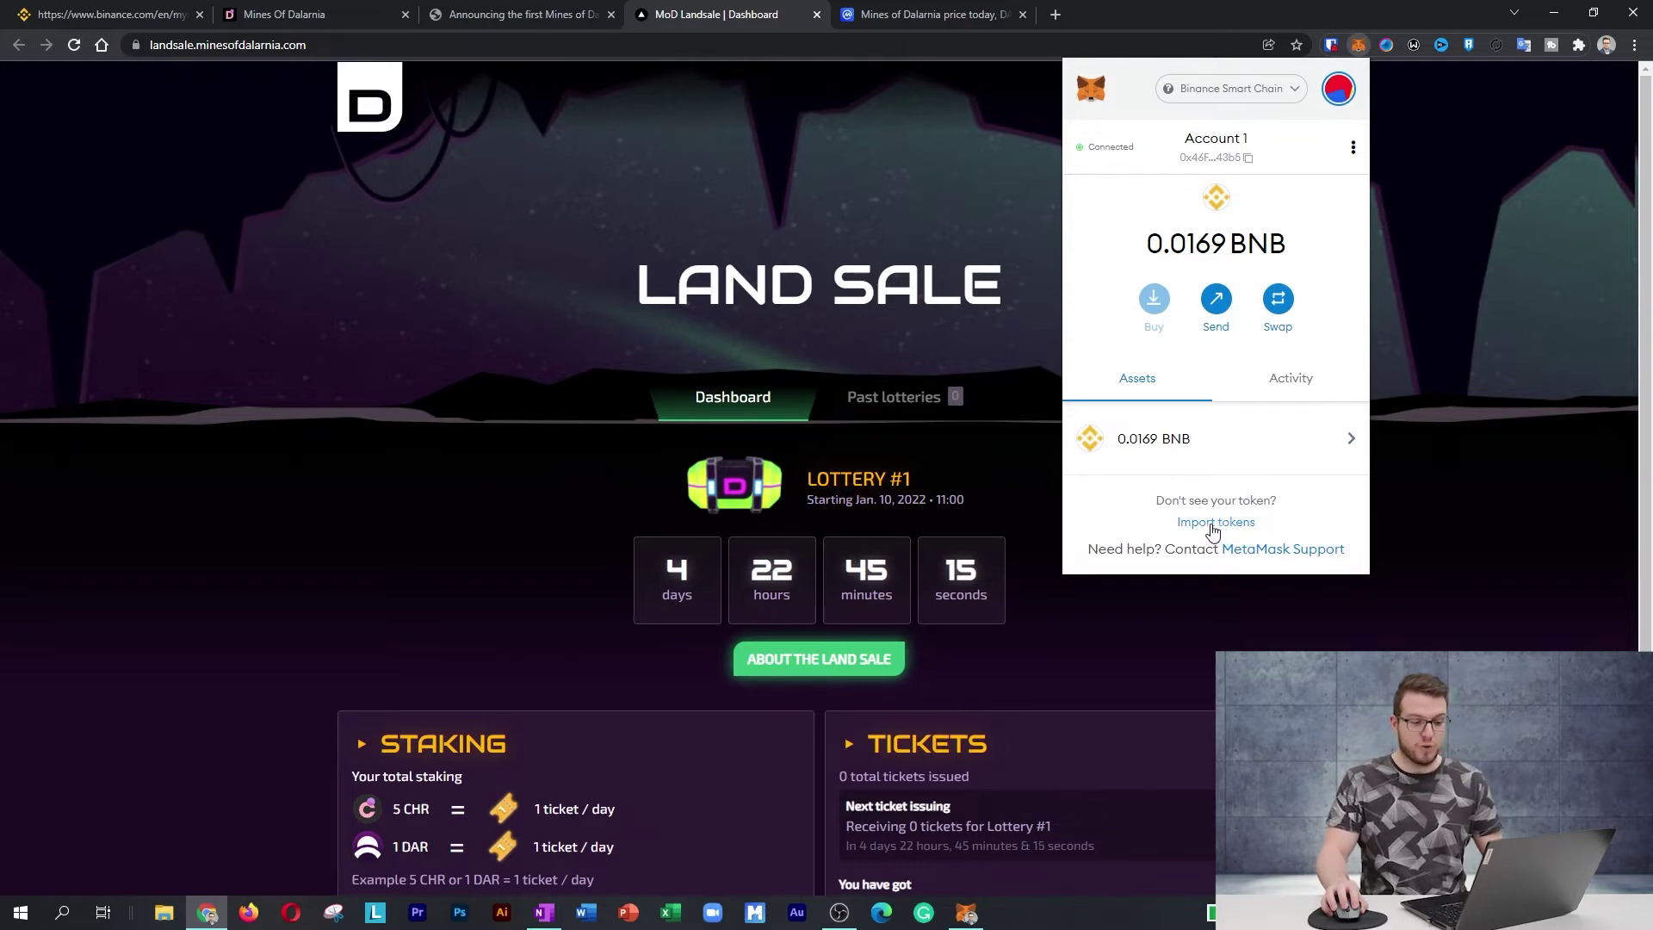
left_click(1216, 523)
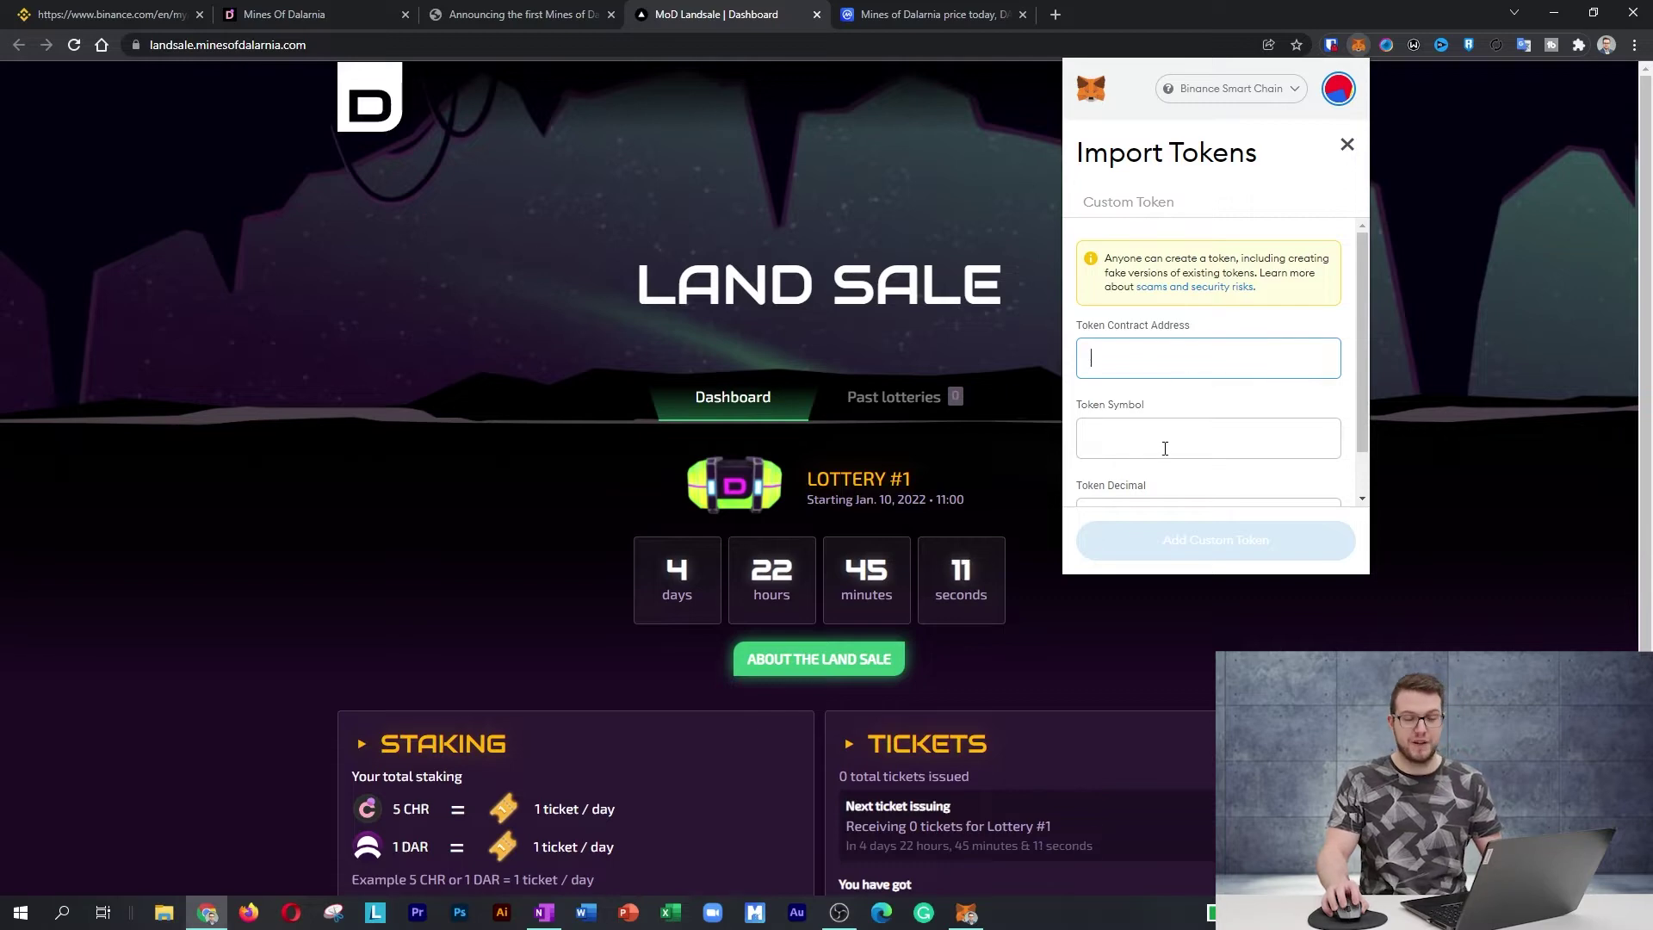
Search 'dar' on CoinMarketCap and copy Mines of Dalarnia's BEP20 contract address.
left_click(914, 17)
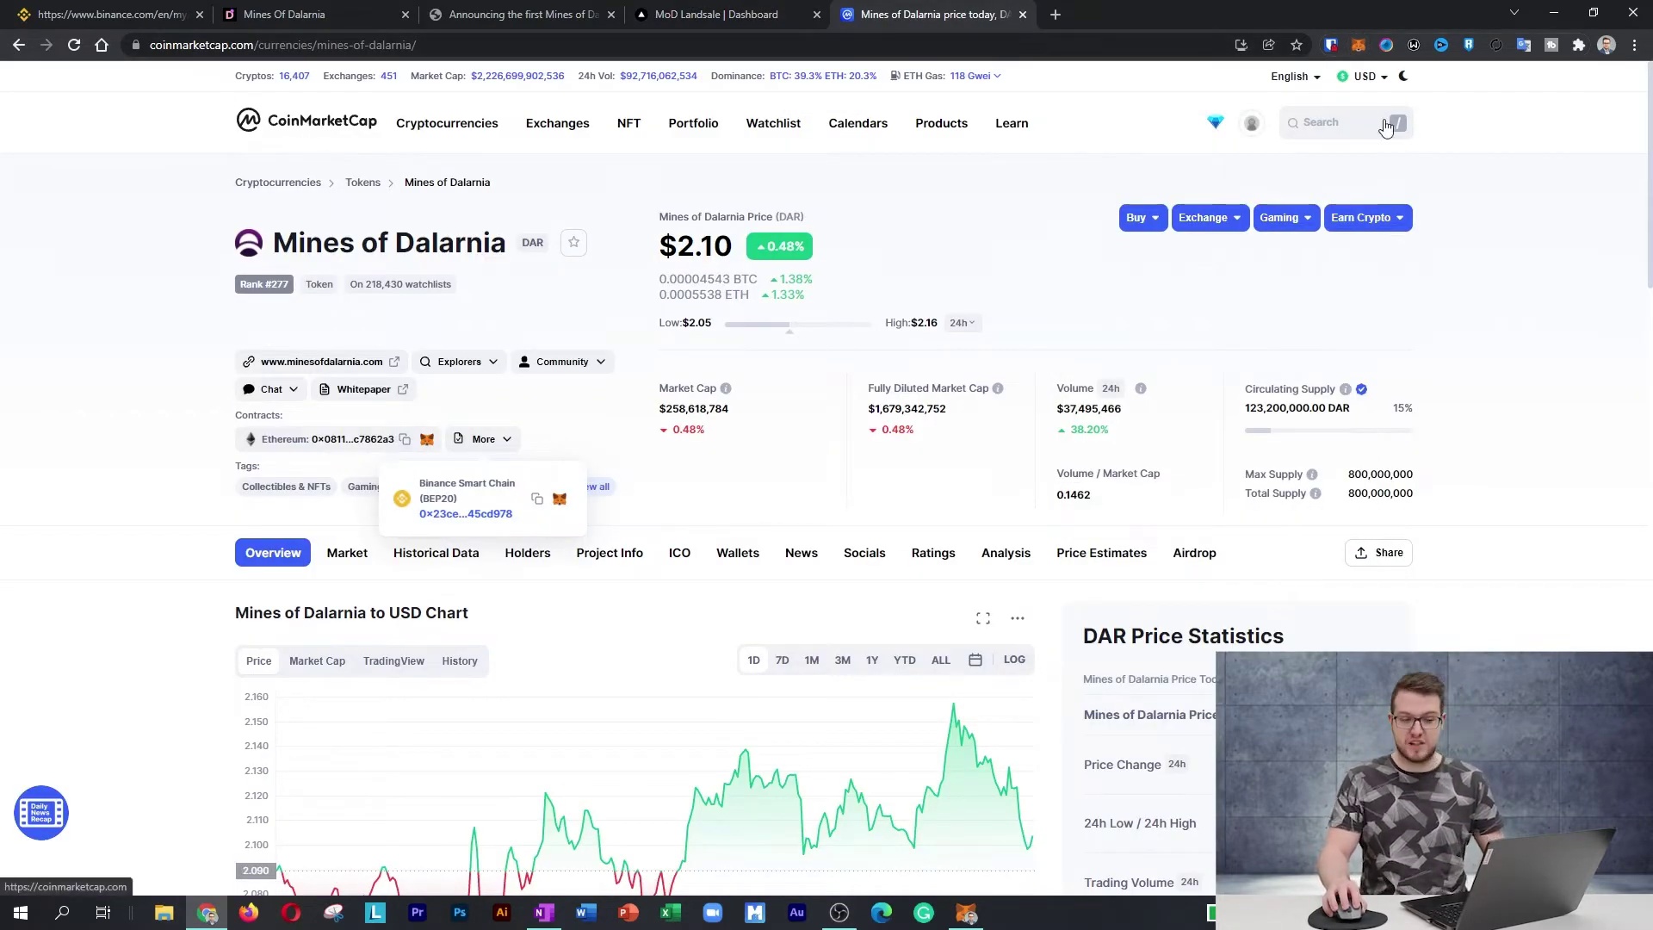
left_click(1339, 122)
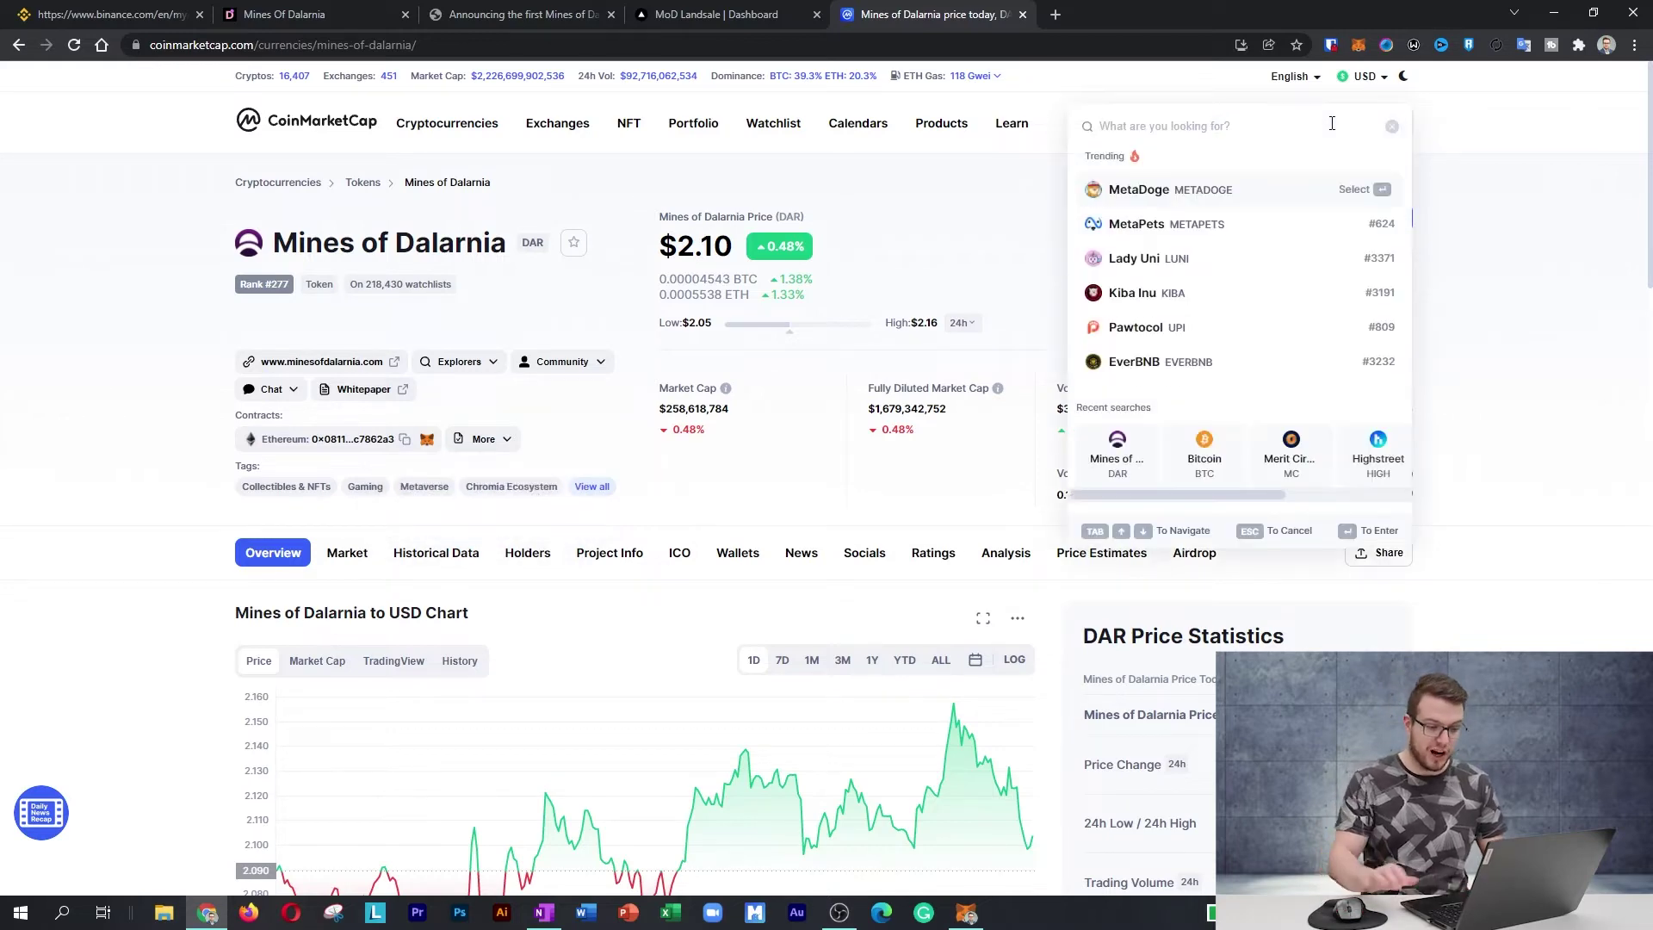
type("dar")
left_click(1199, 191)
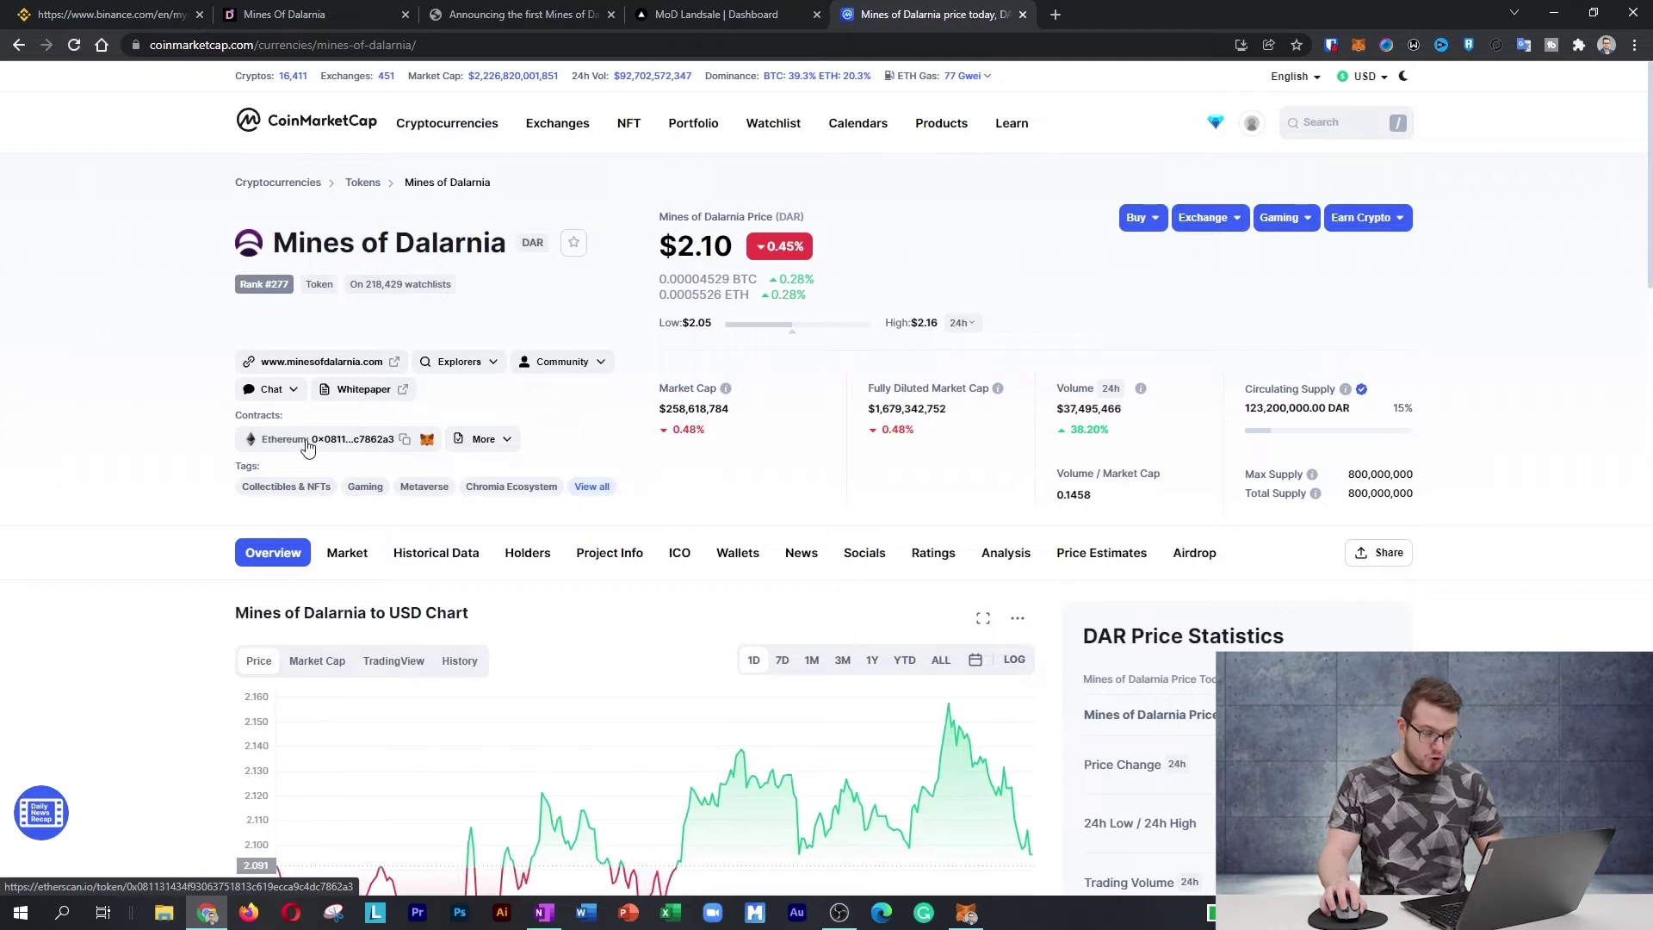
left_click(507, 440)
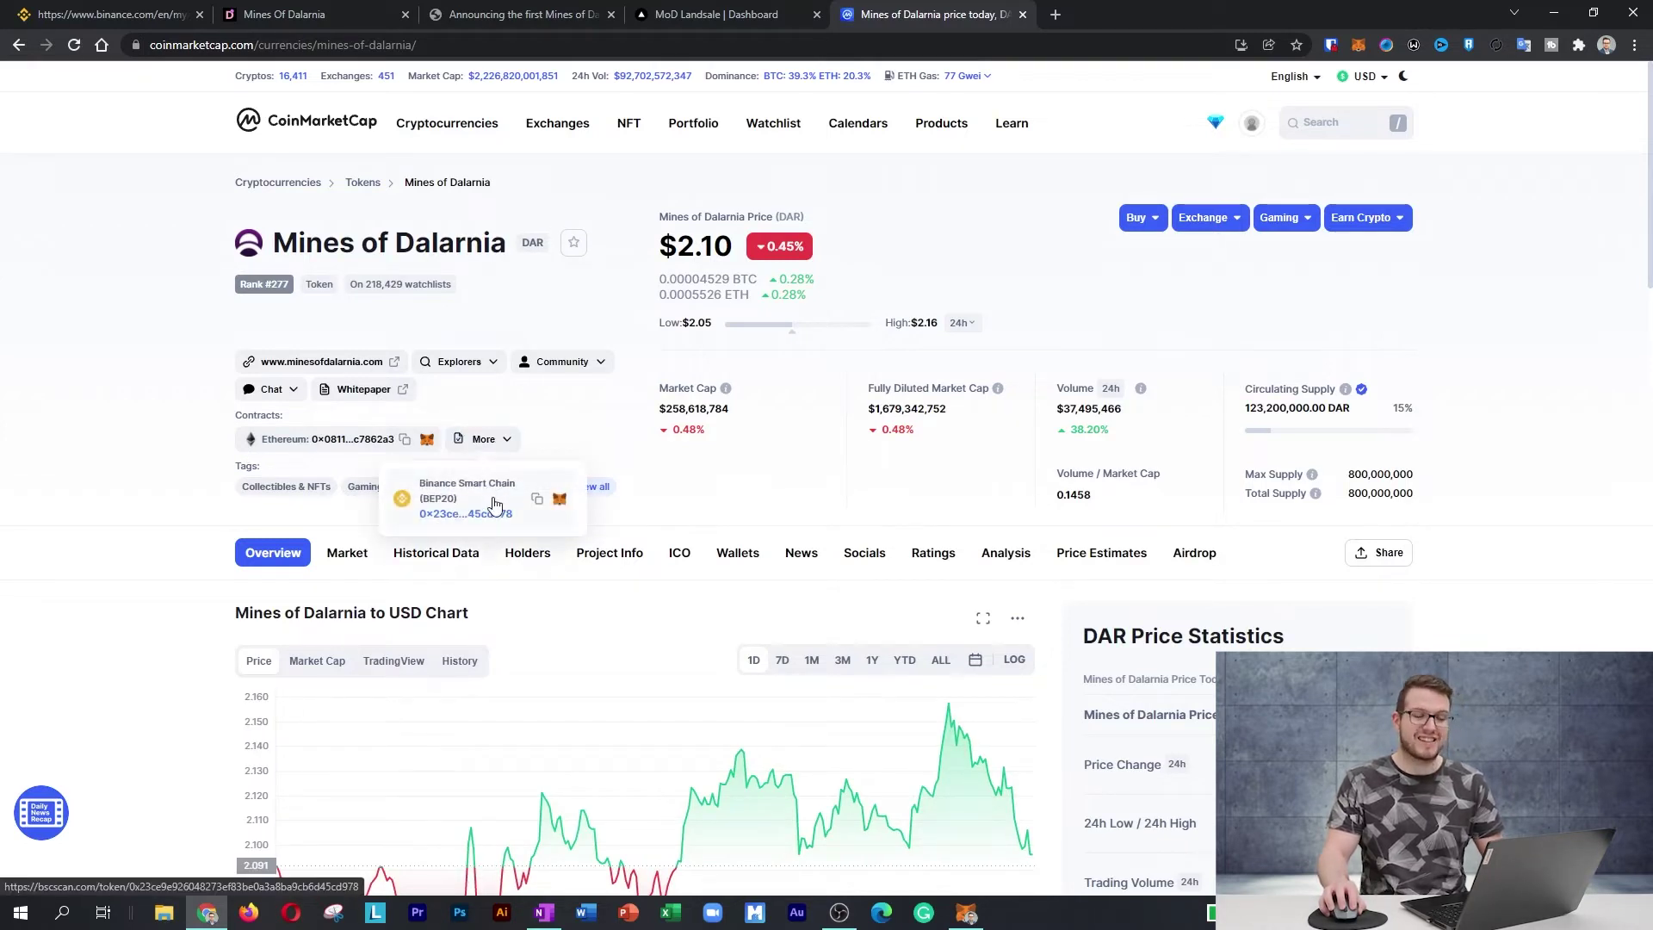
left_click(537, 499)
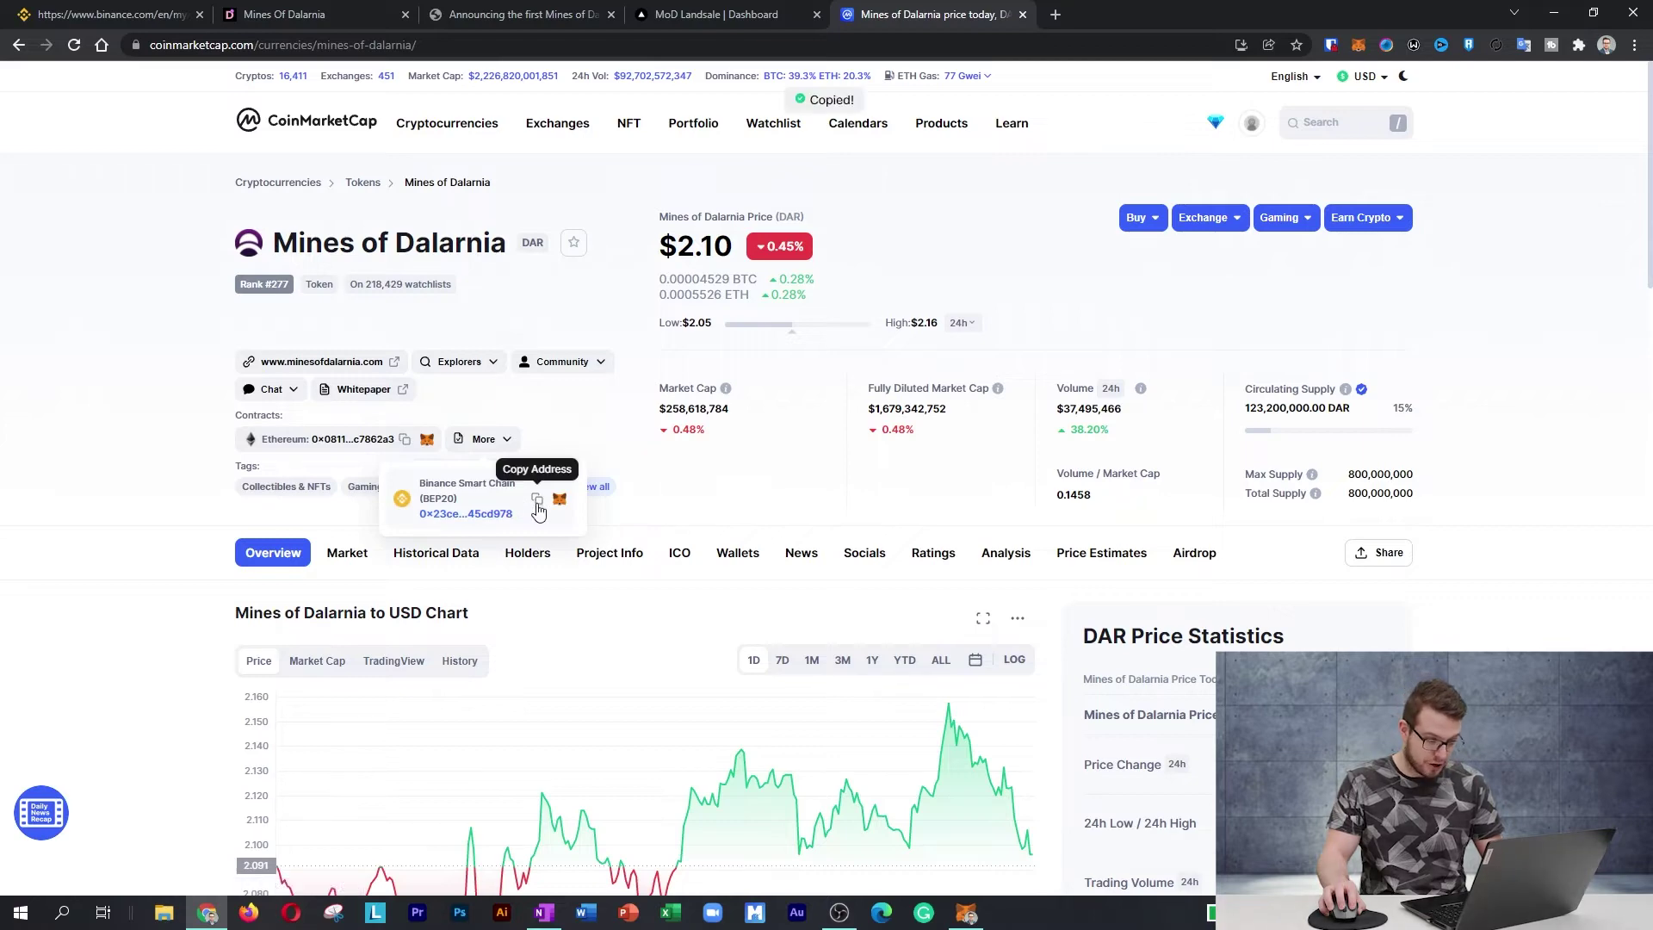
Import DAR into MetaMask via its pasted contract address, showing 159.88 DAR beside 0.0169 BNB.
left_click(727, 15)
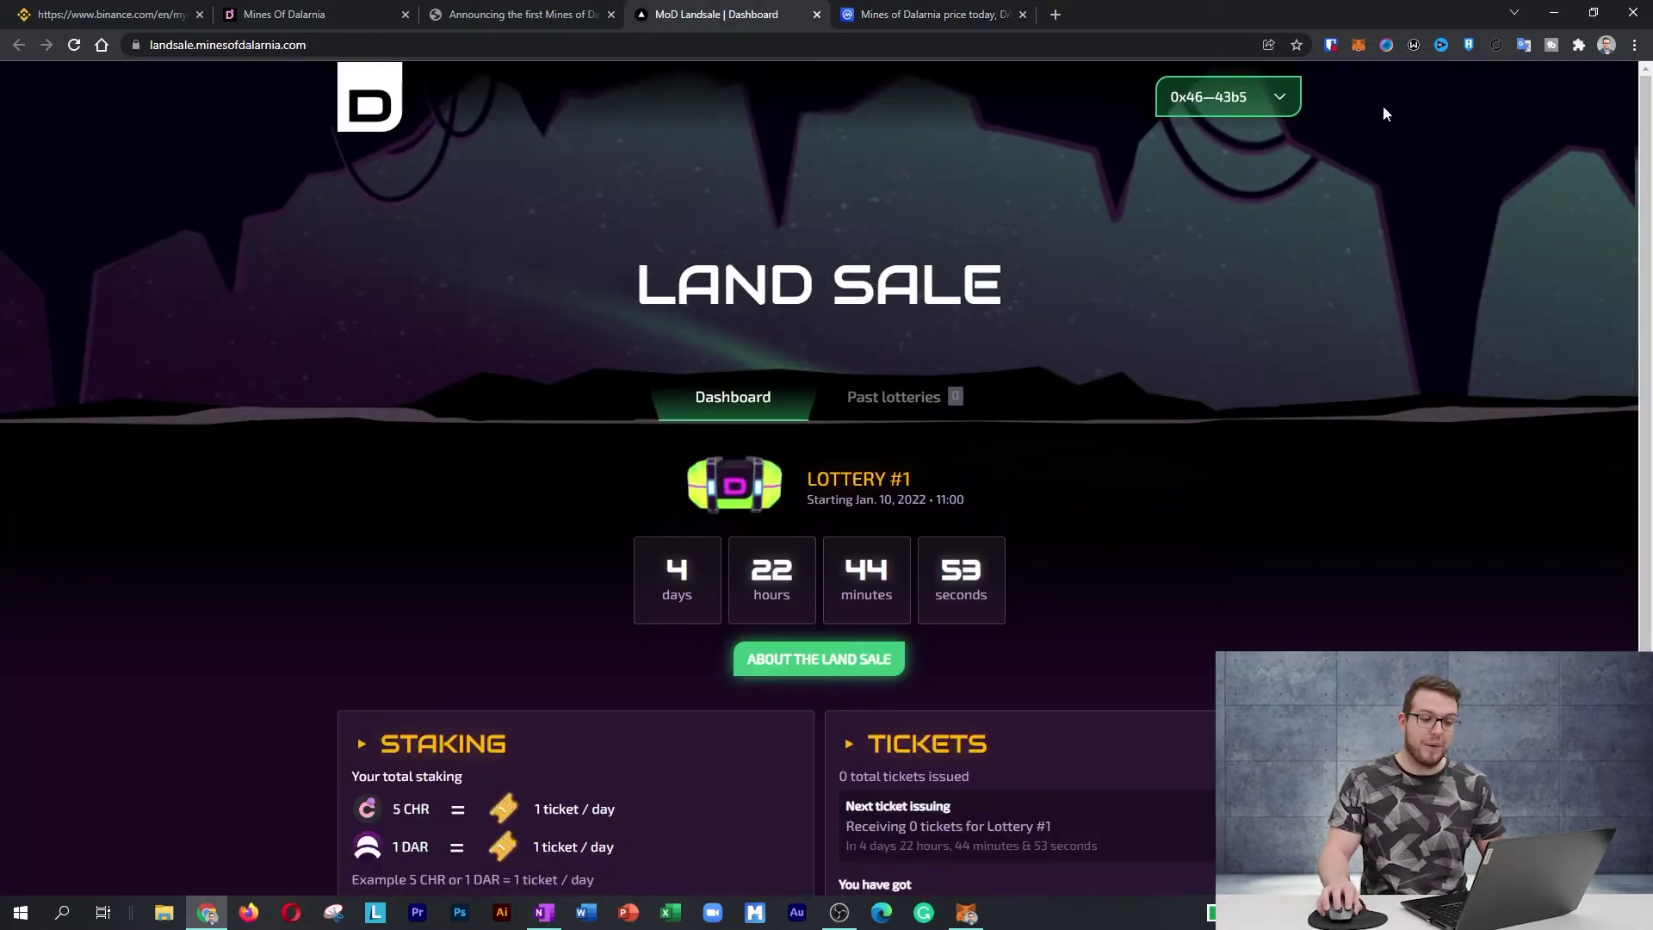
left_click(1366, 45)
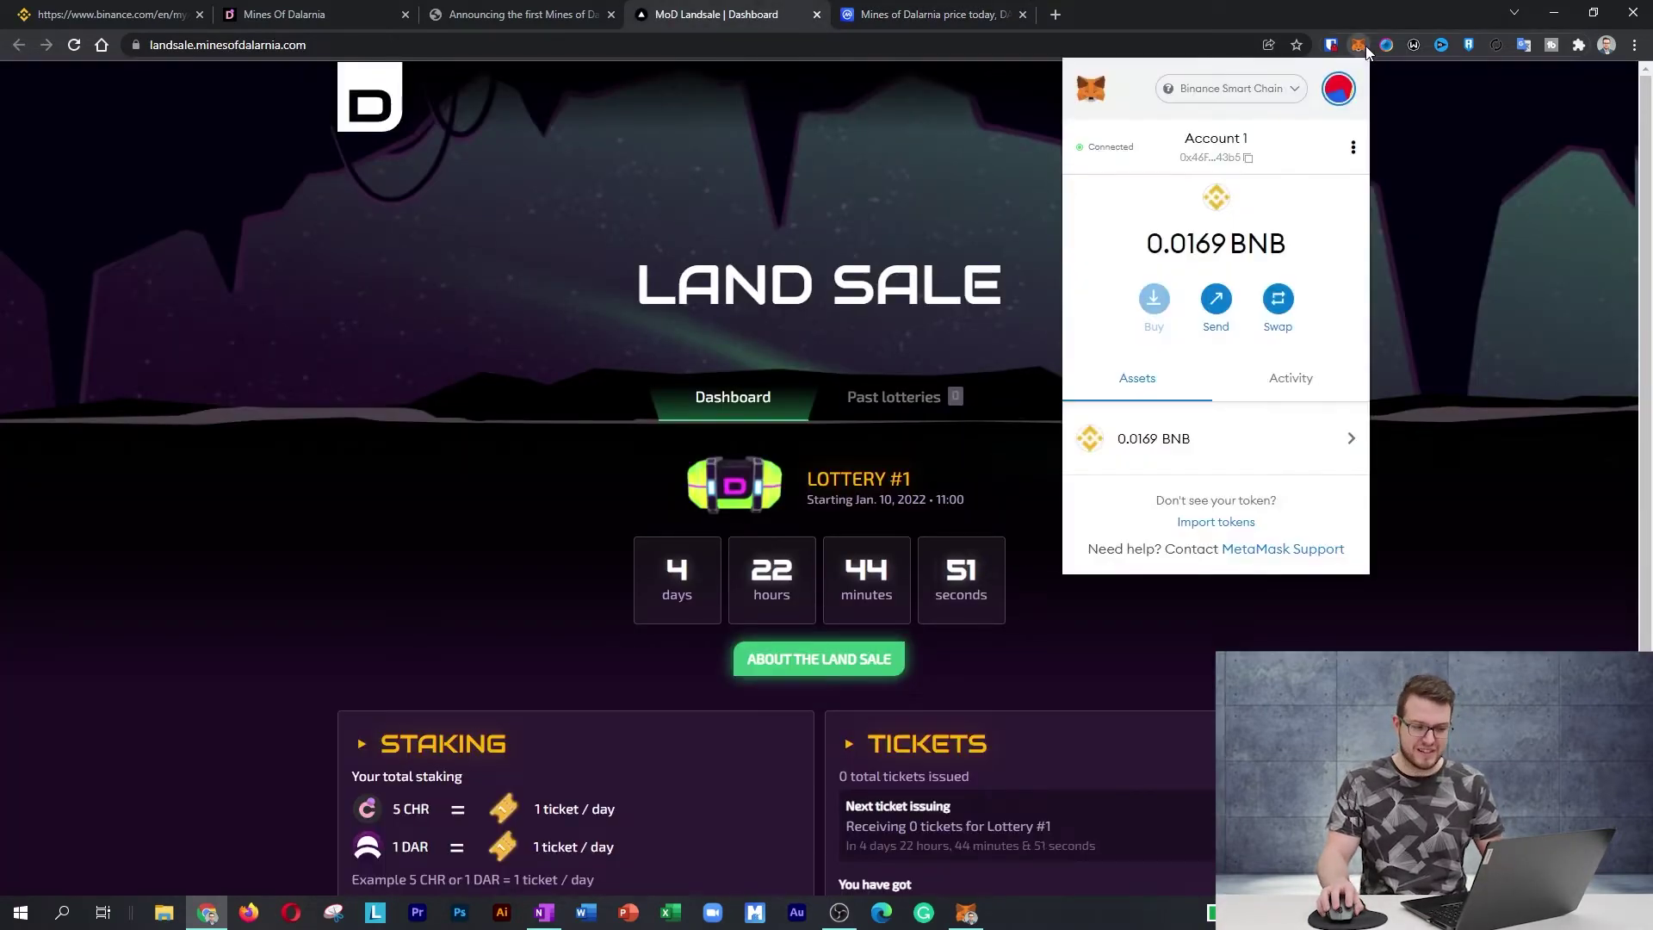
left_click(1215, 523)
key("ctrl+v")
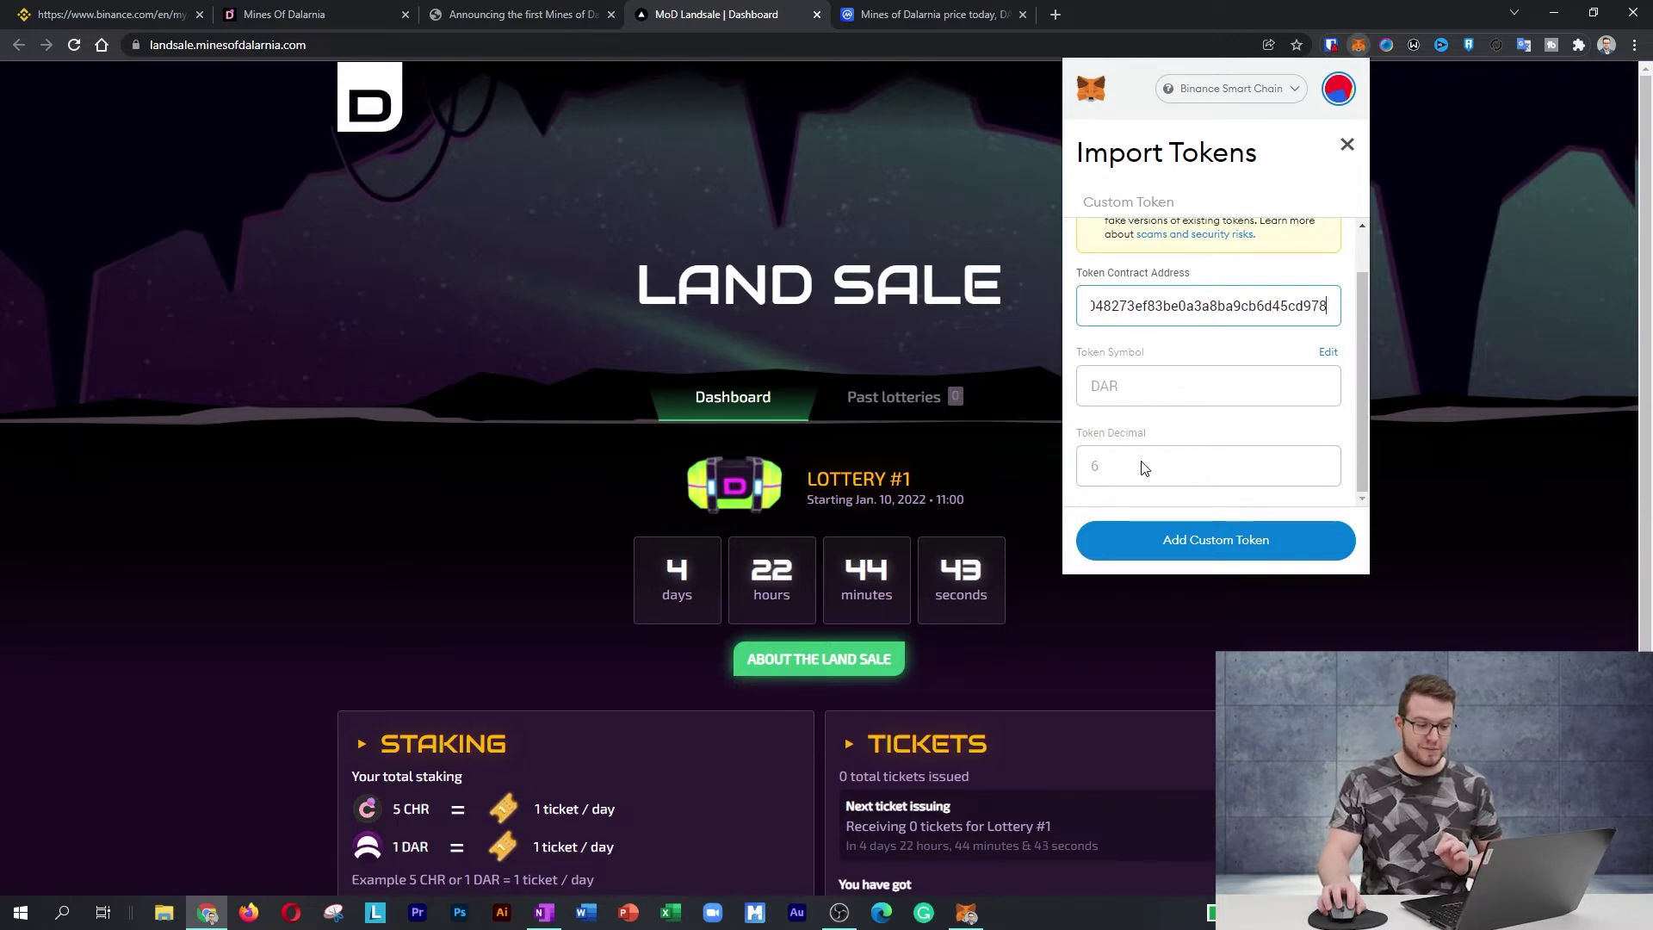
left_click(1217, 551)
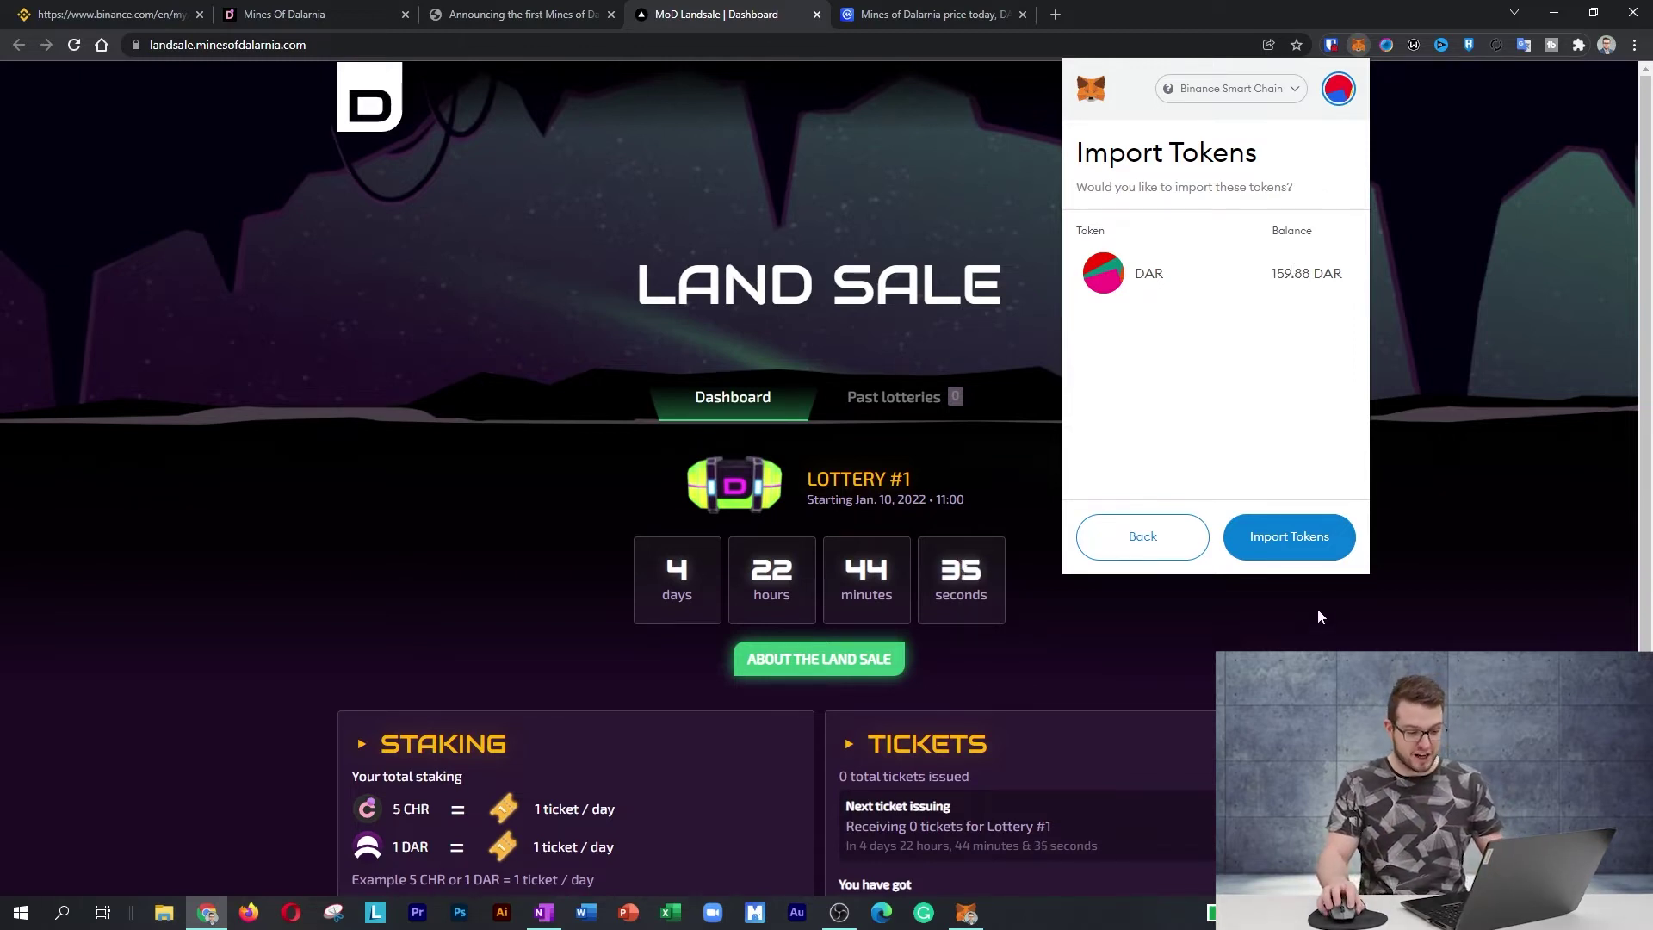
left_click(1300, 544)
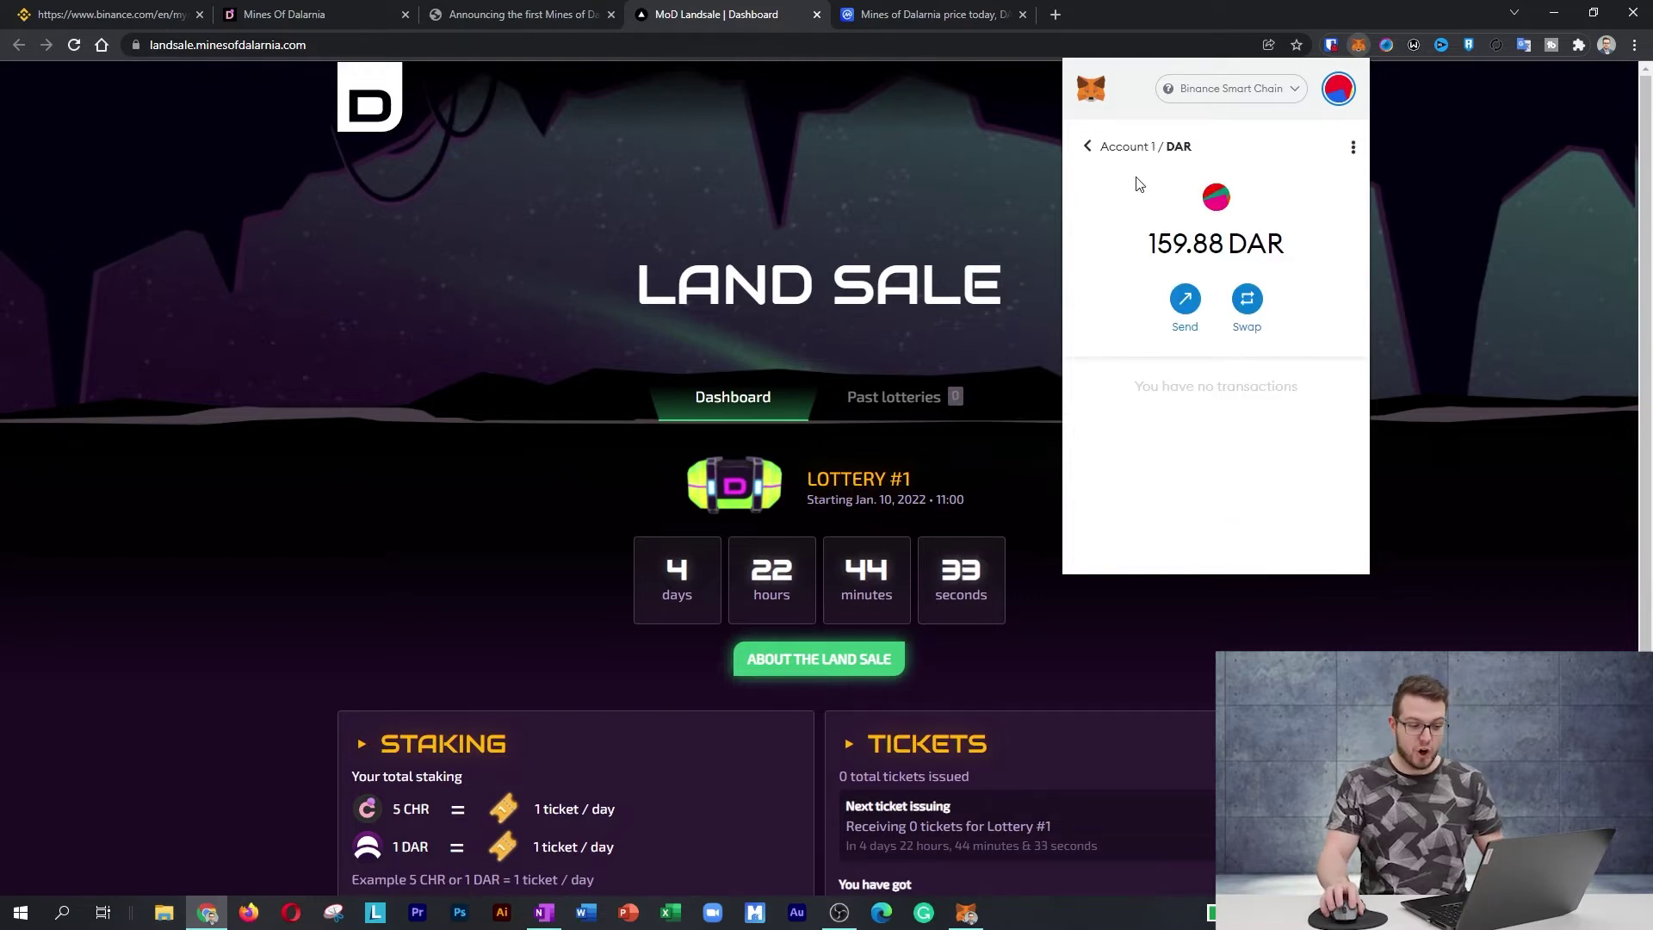
left_click(1089, 148)
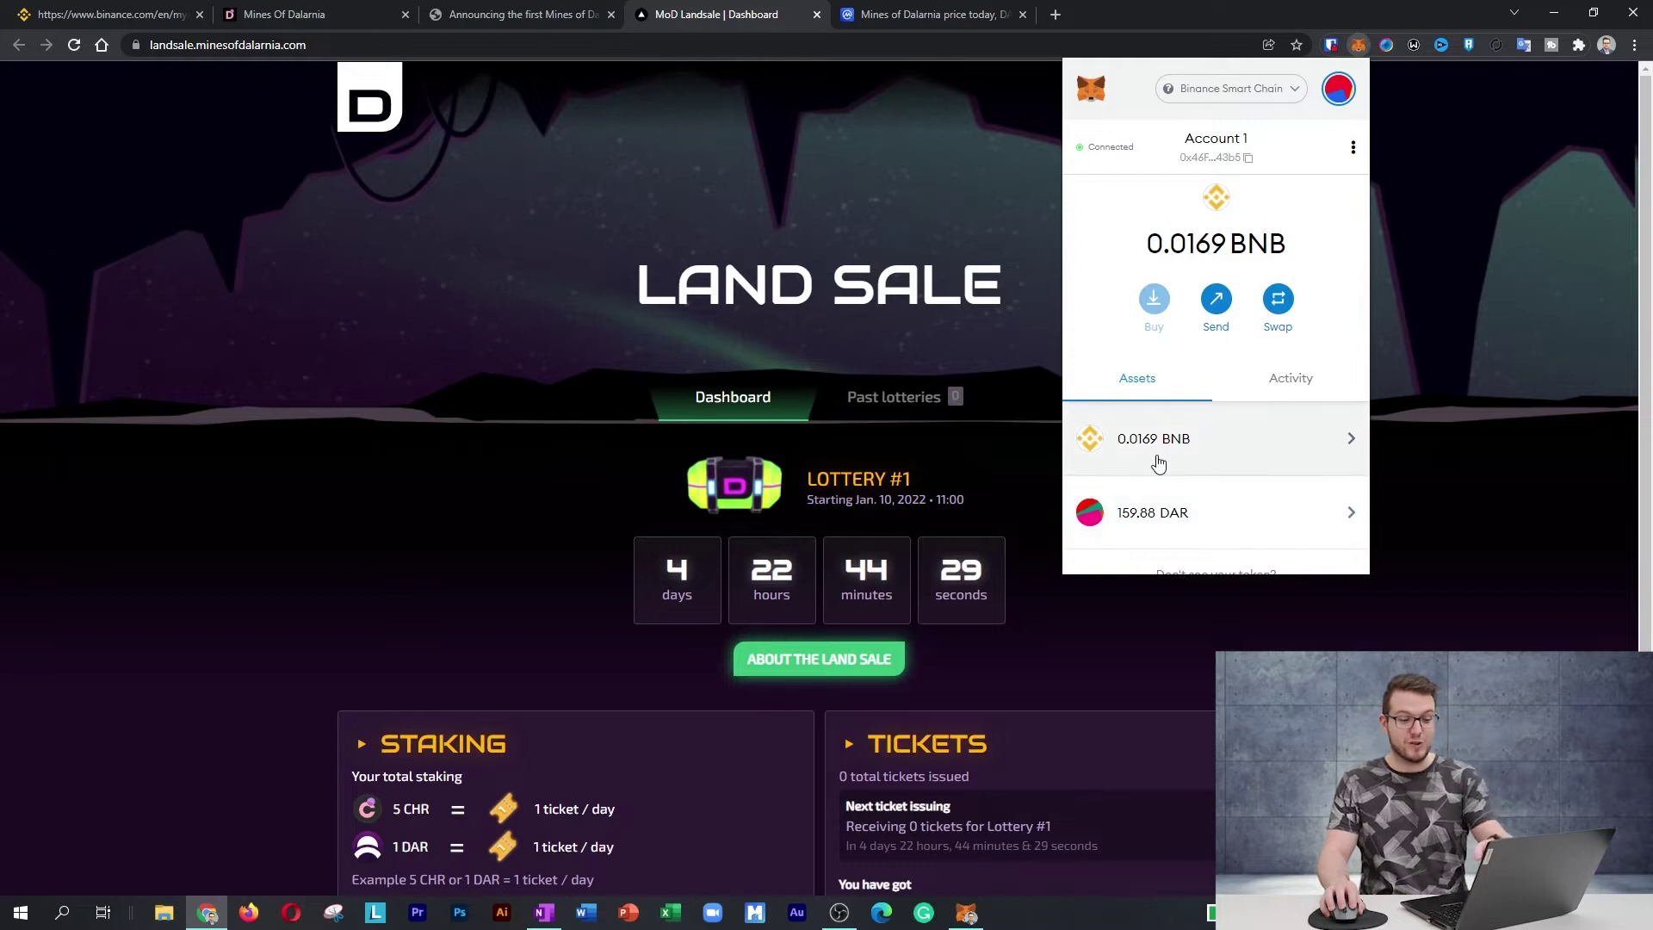
scroll(1174, 464, "down", 1)
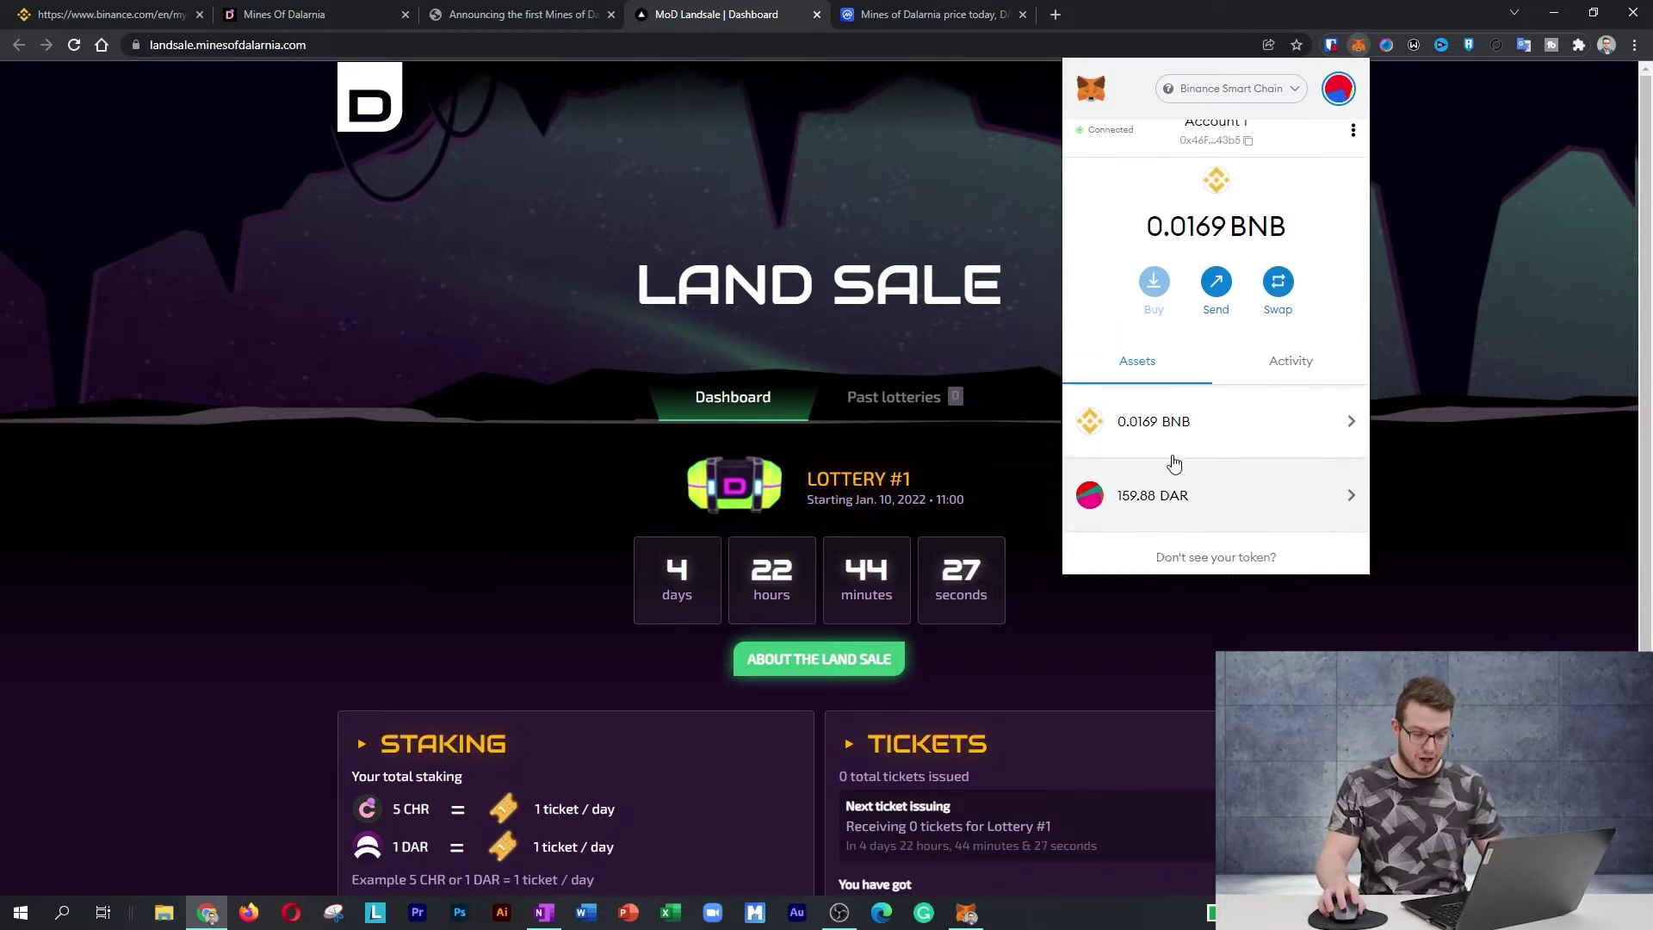
scroll(1175, 465, "up", 1)
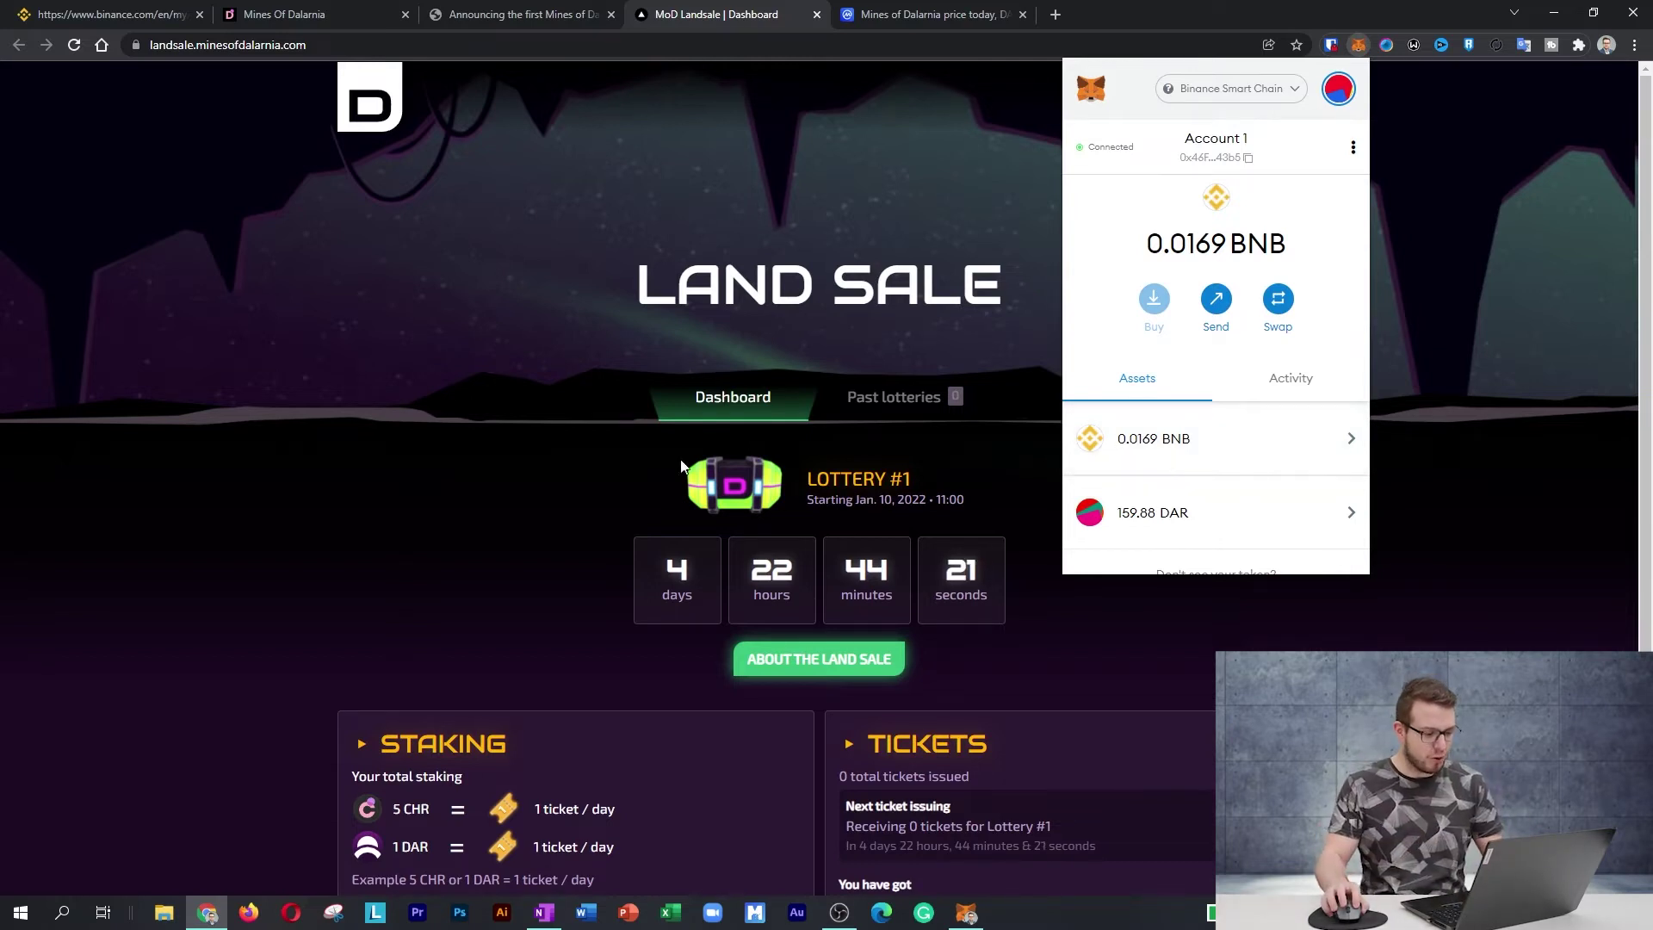
Close MetaMask, open Deposit / Withdraw and enter 159 DAR as the deposit amount.
left_click(553, 488)
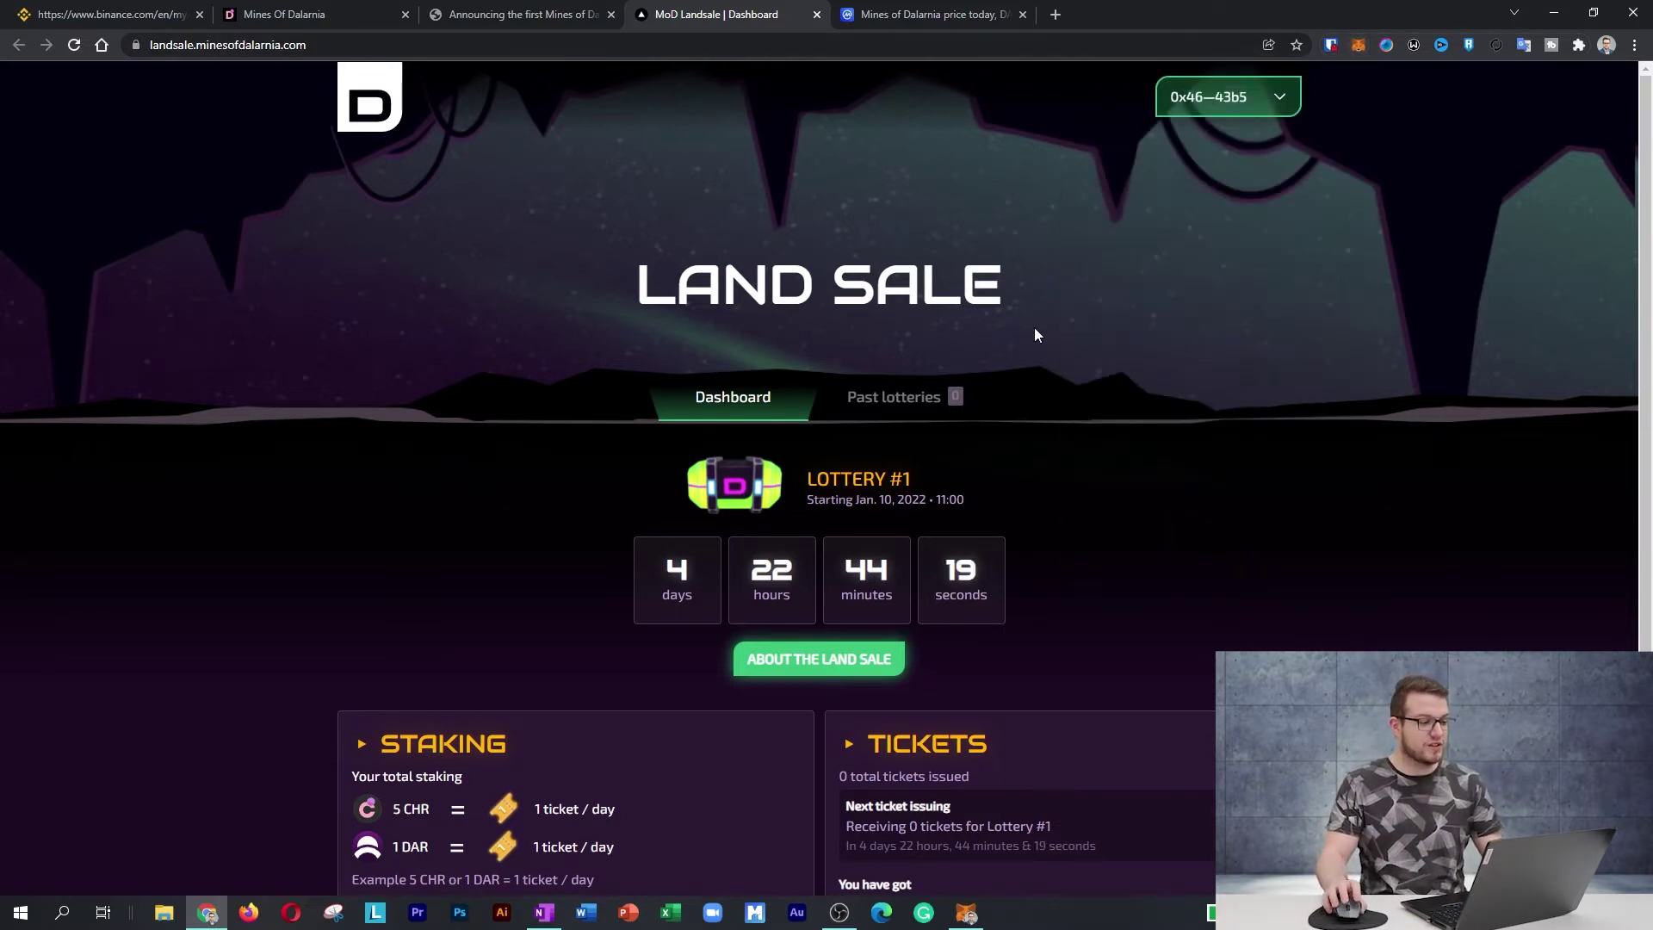
scroll(1200, 534, "down", 4)
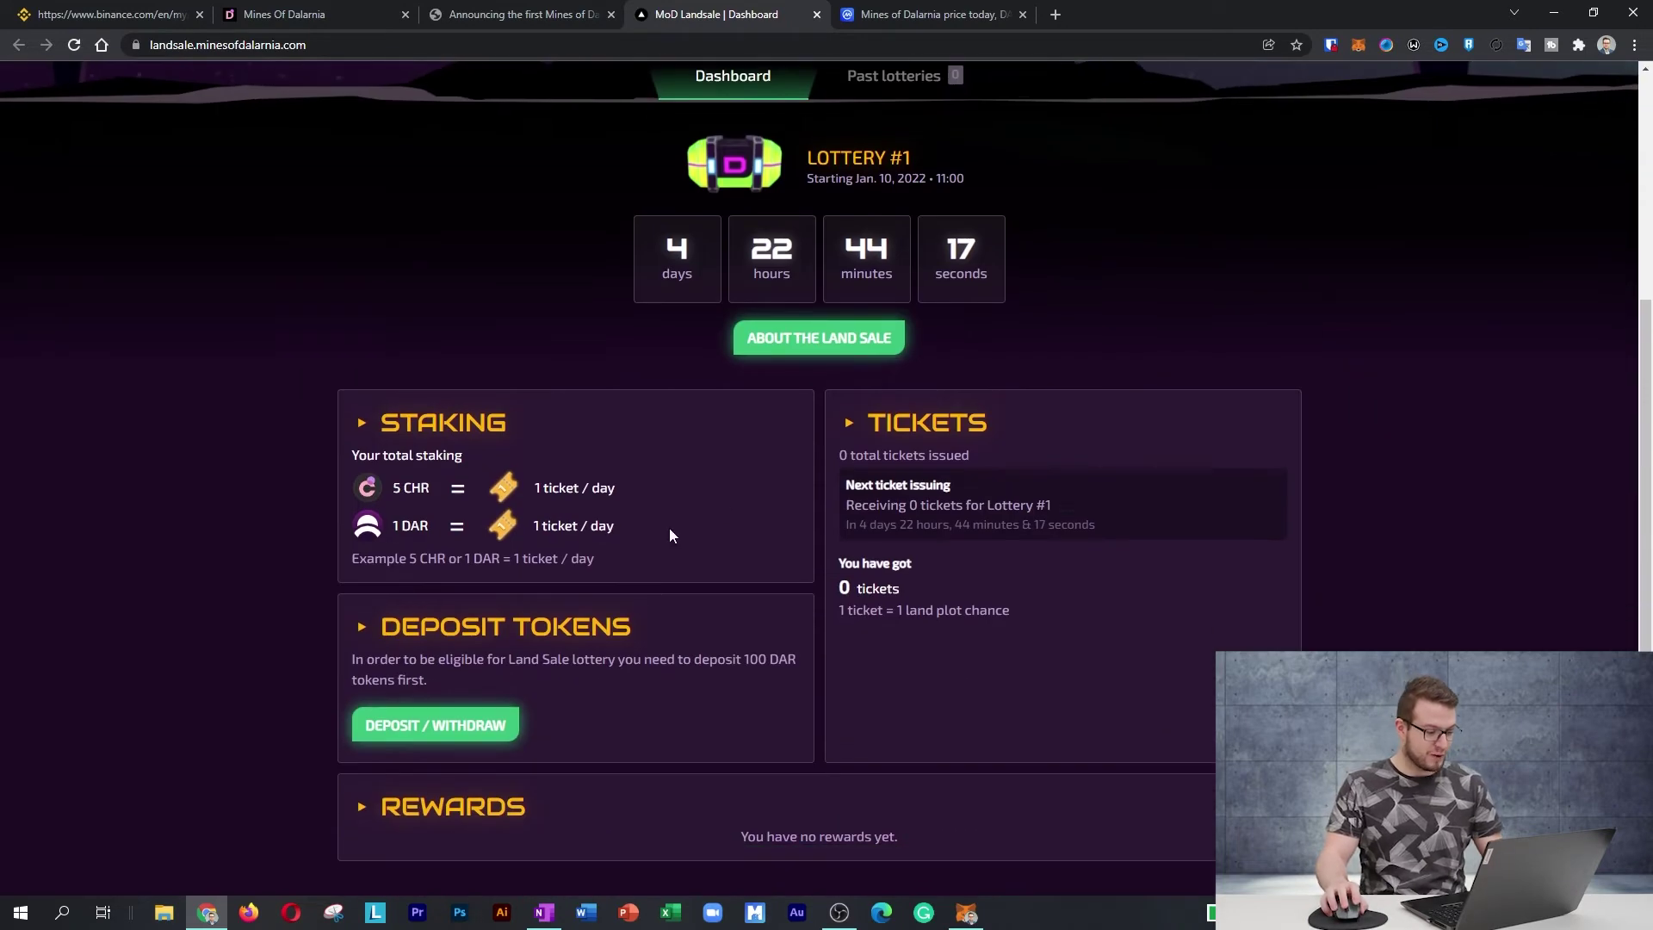
left_click(436, 727)
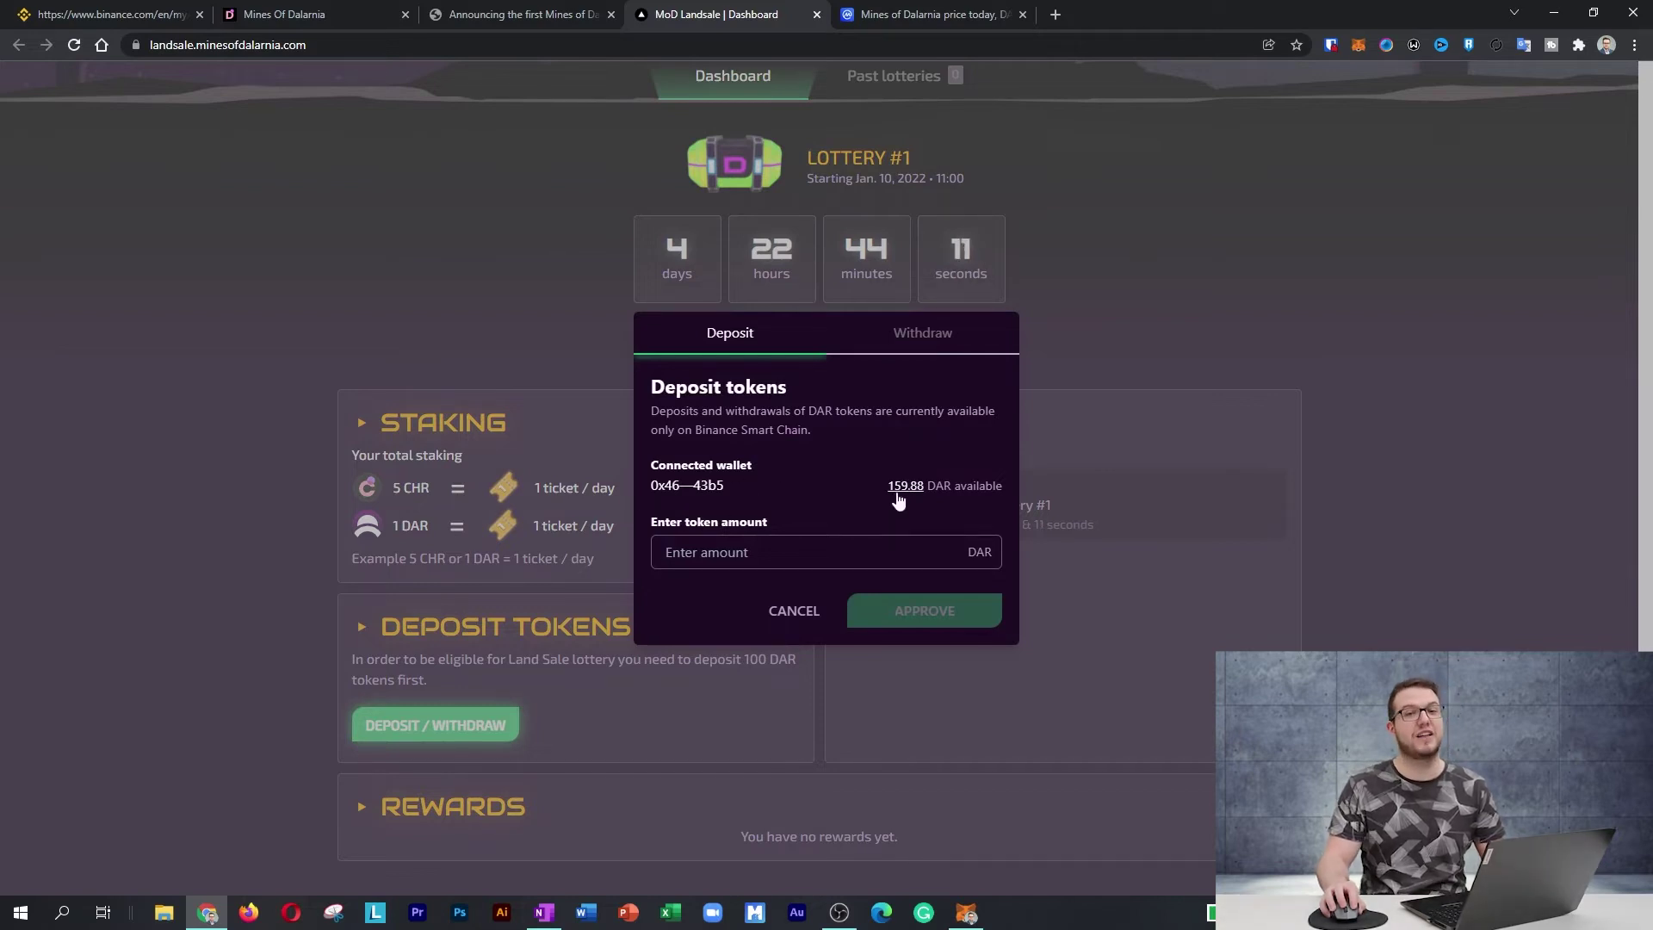
left_click(714, 551)
type("159")
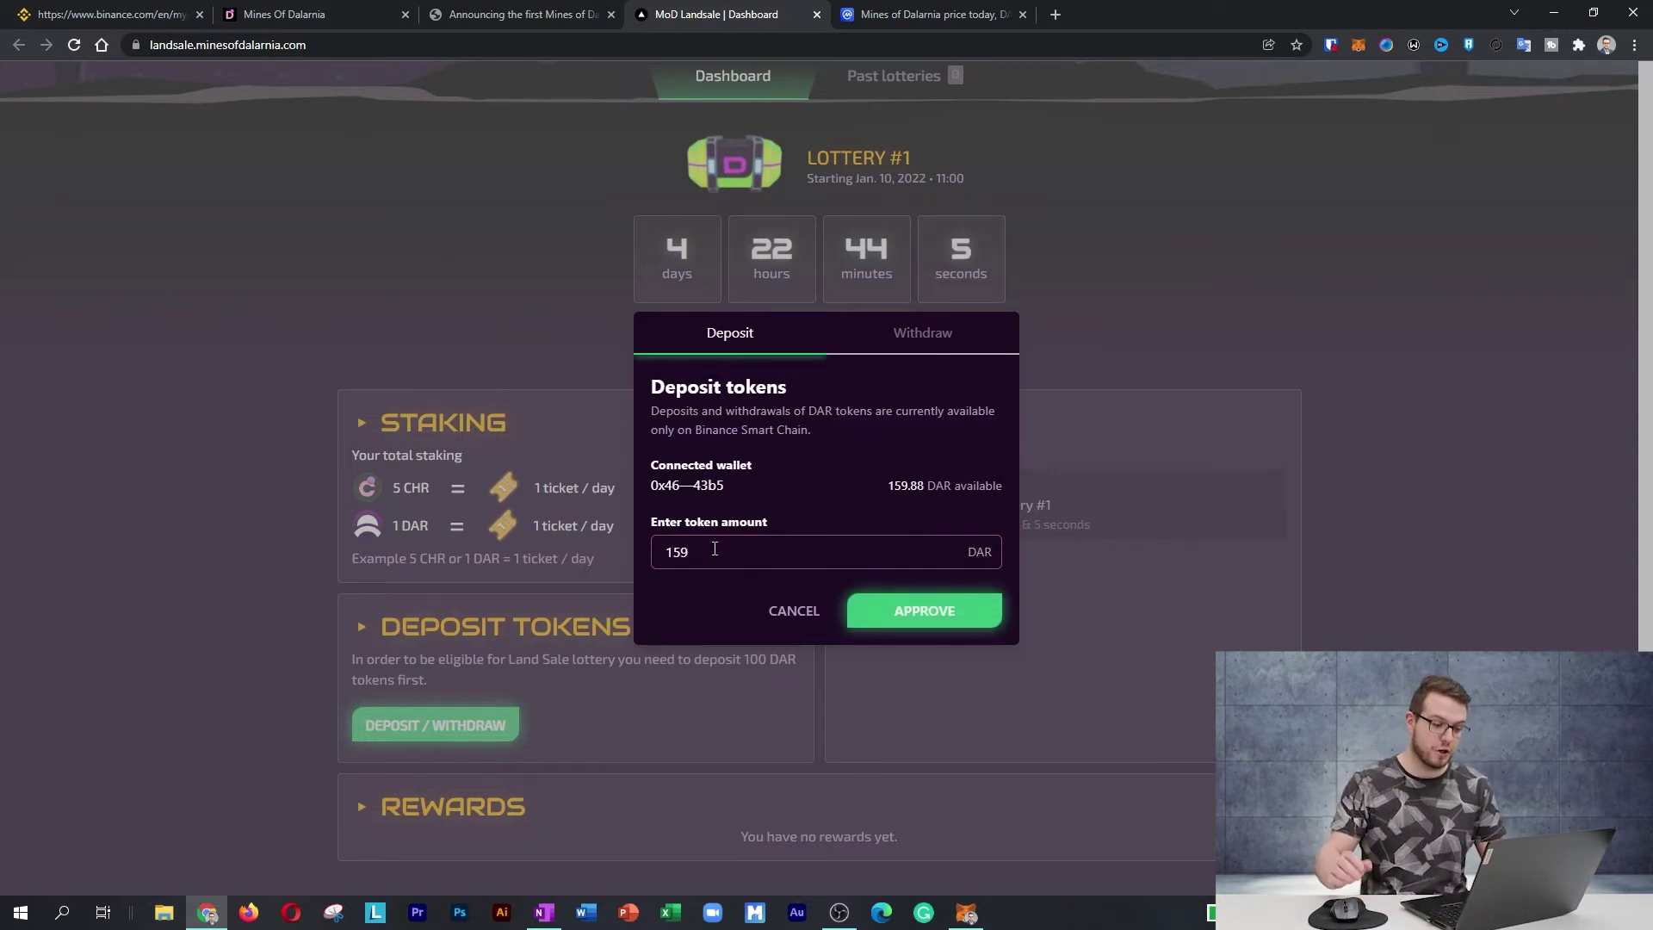
Approve the land sale site to spend DAR and confirm the permission in MetaMask.
left_click(954, 620)
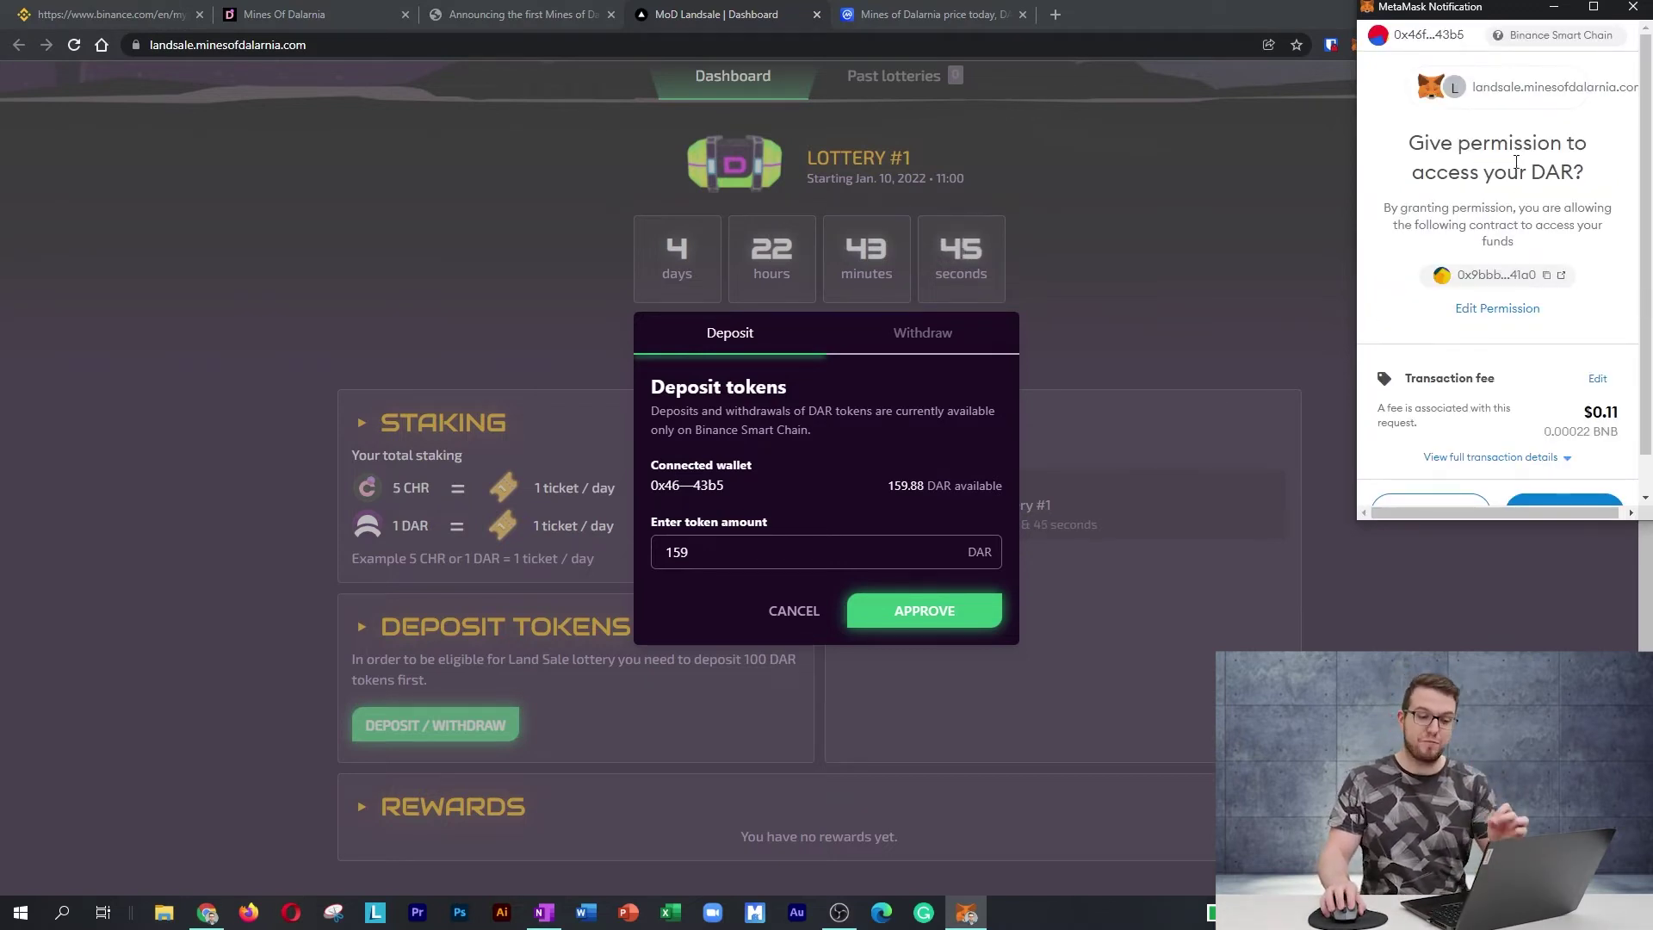
scroll(1561, 204, "down", 1)
scroll(1561, 203, "down", 1)
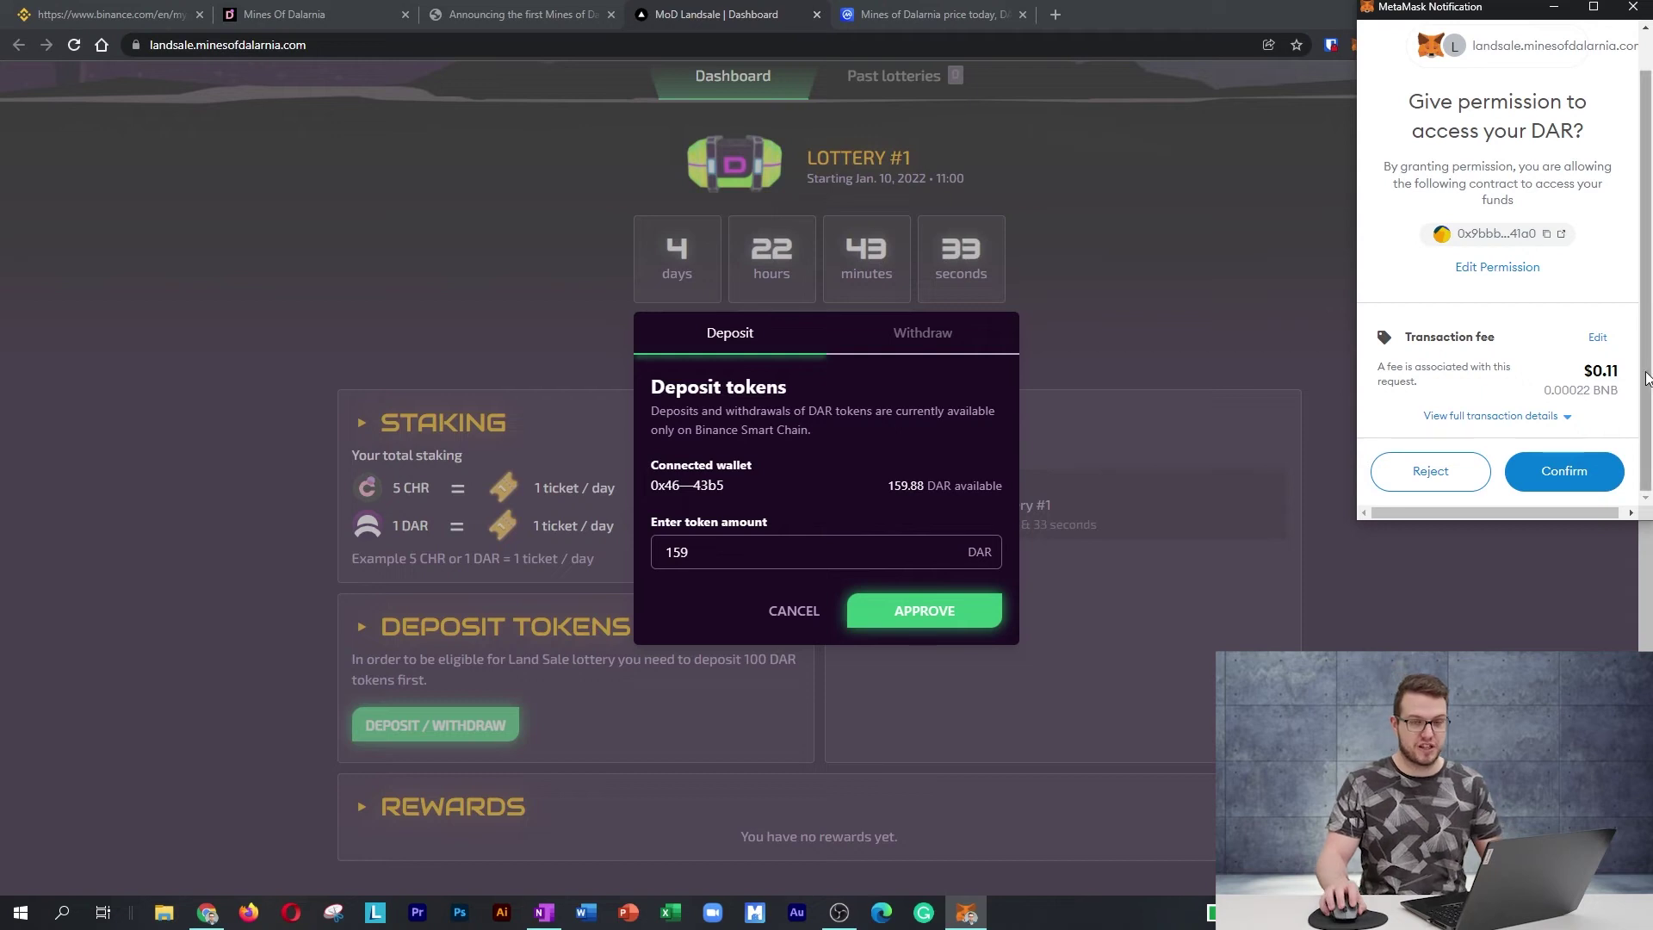
left_click(1589, 479)
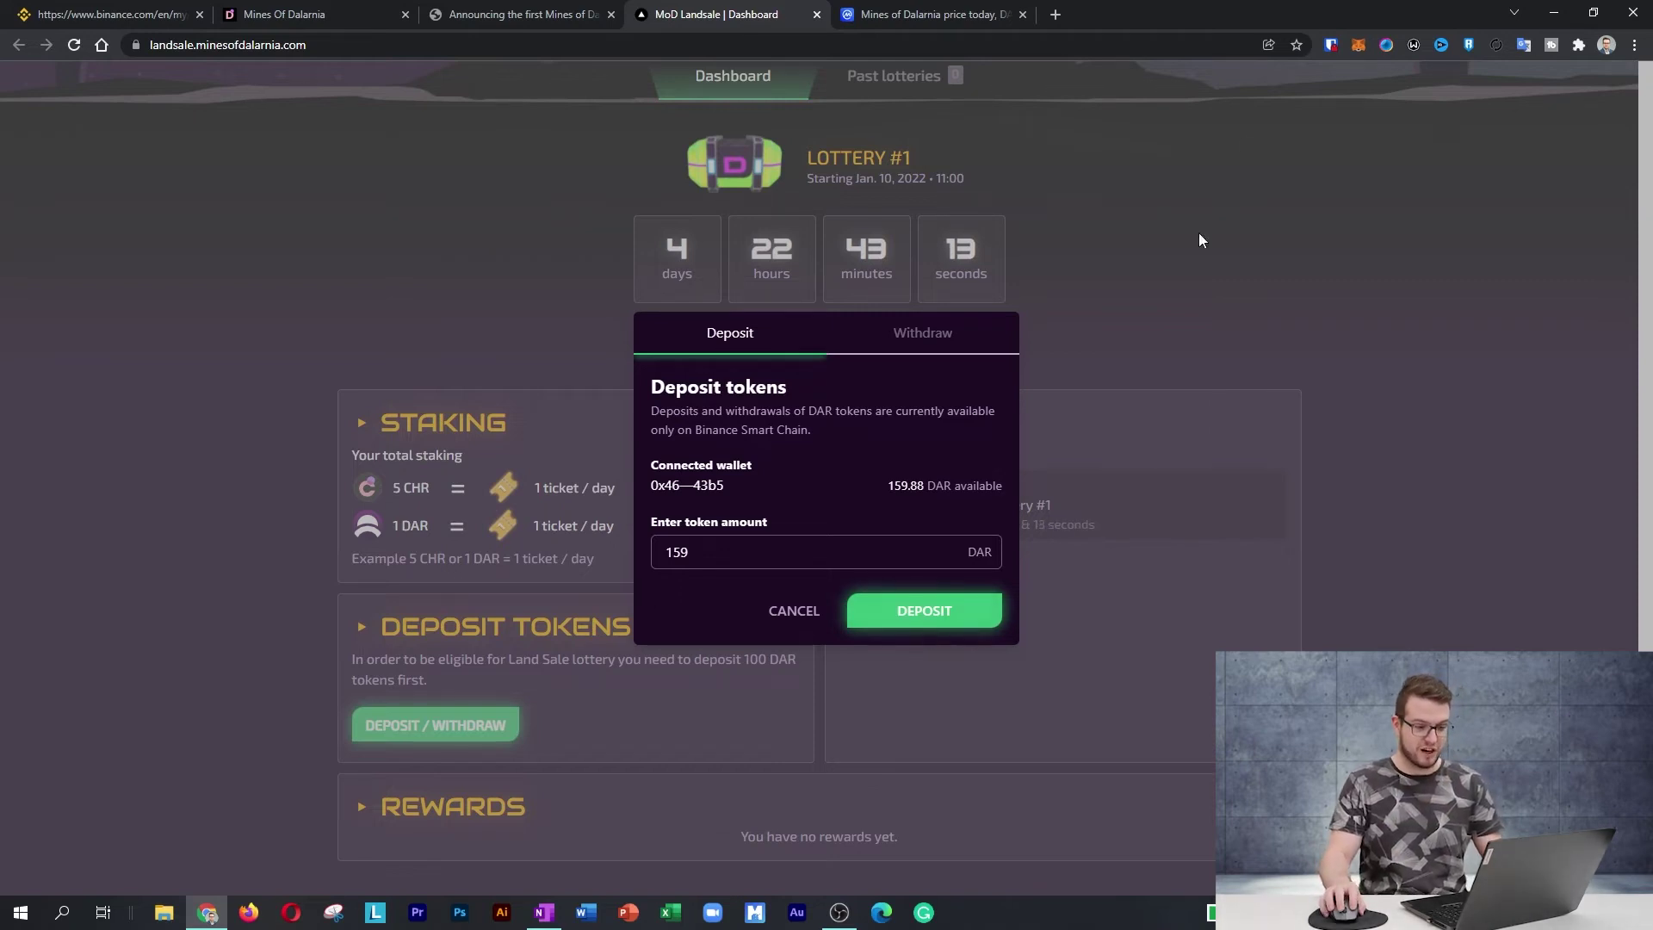
Verify MetaMask lists the DAR spend approval in Activity and 159.88 DAR in Assets.
left_click(1361, 44)
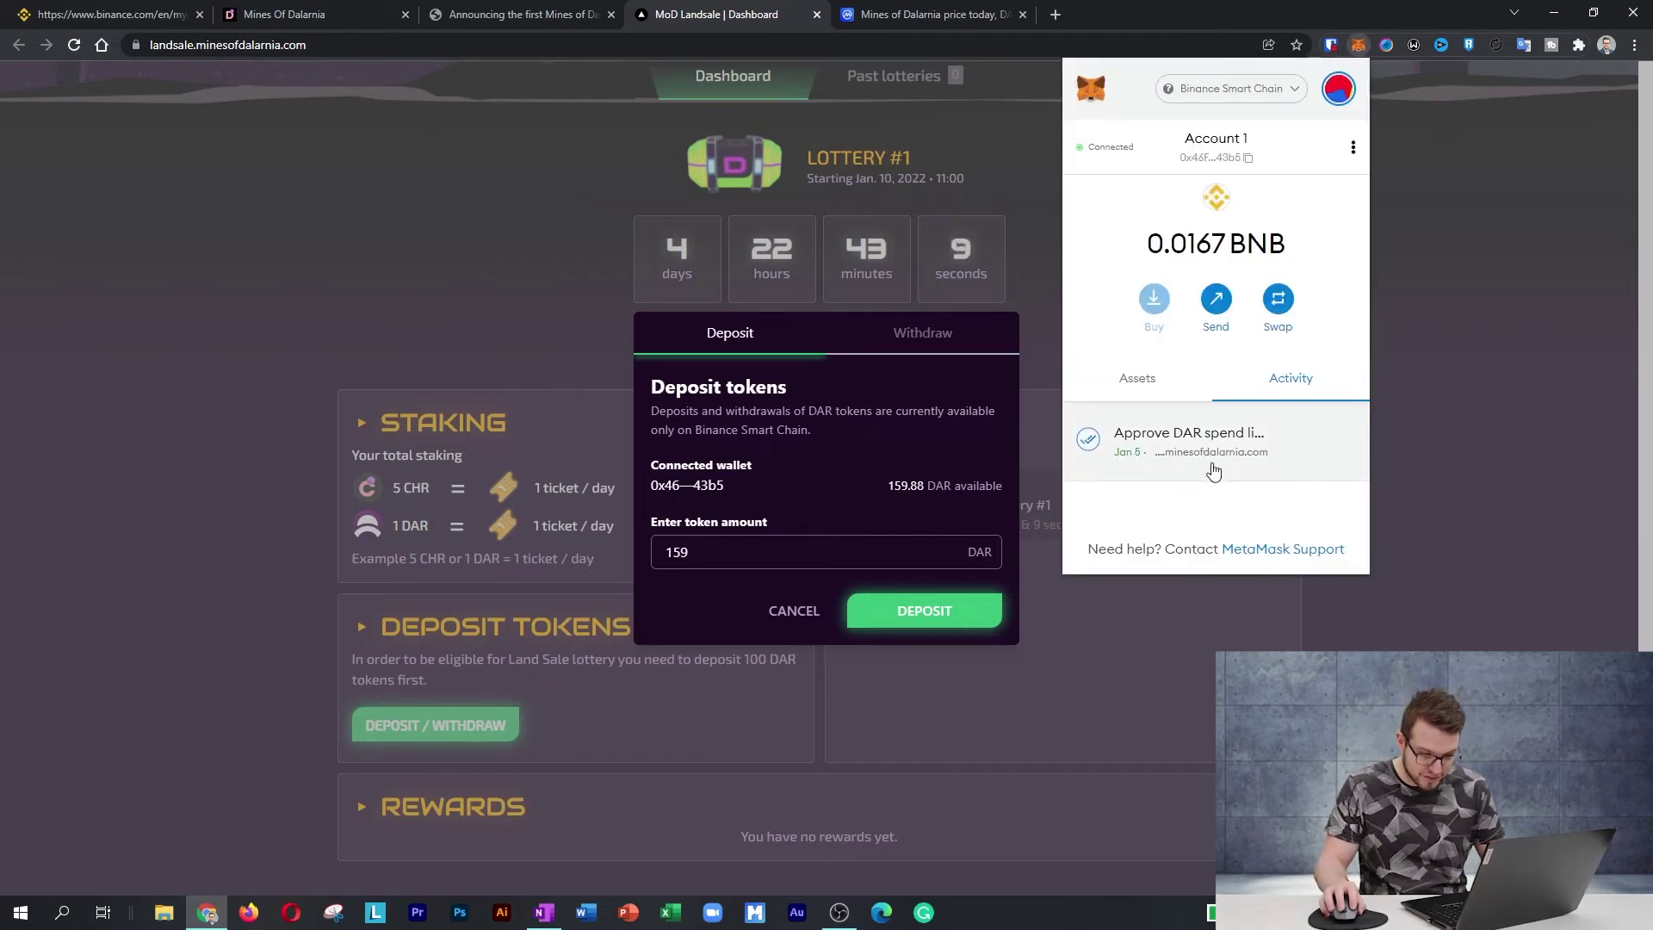
left_click(1150, 394)
scroll(1137, 508, "down", 1)
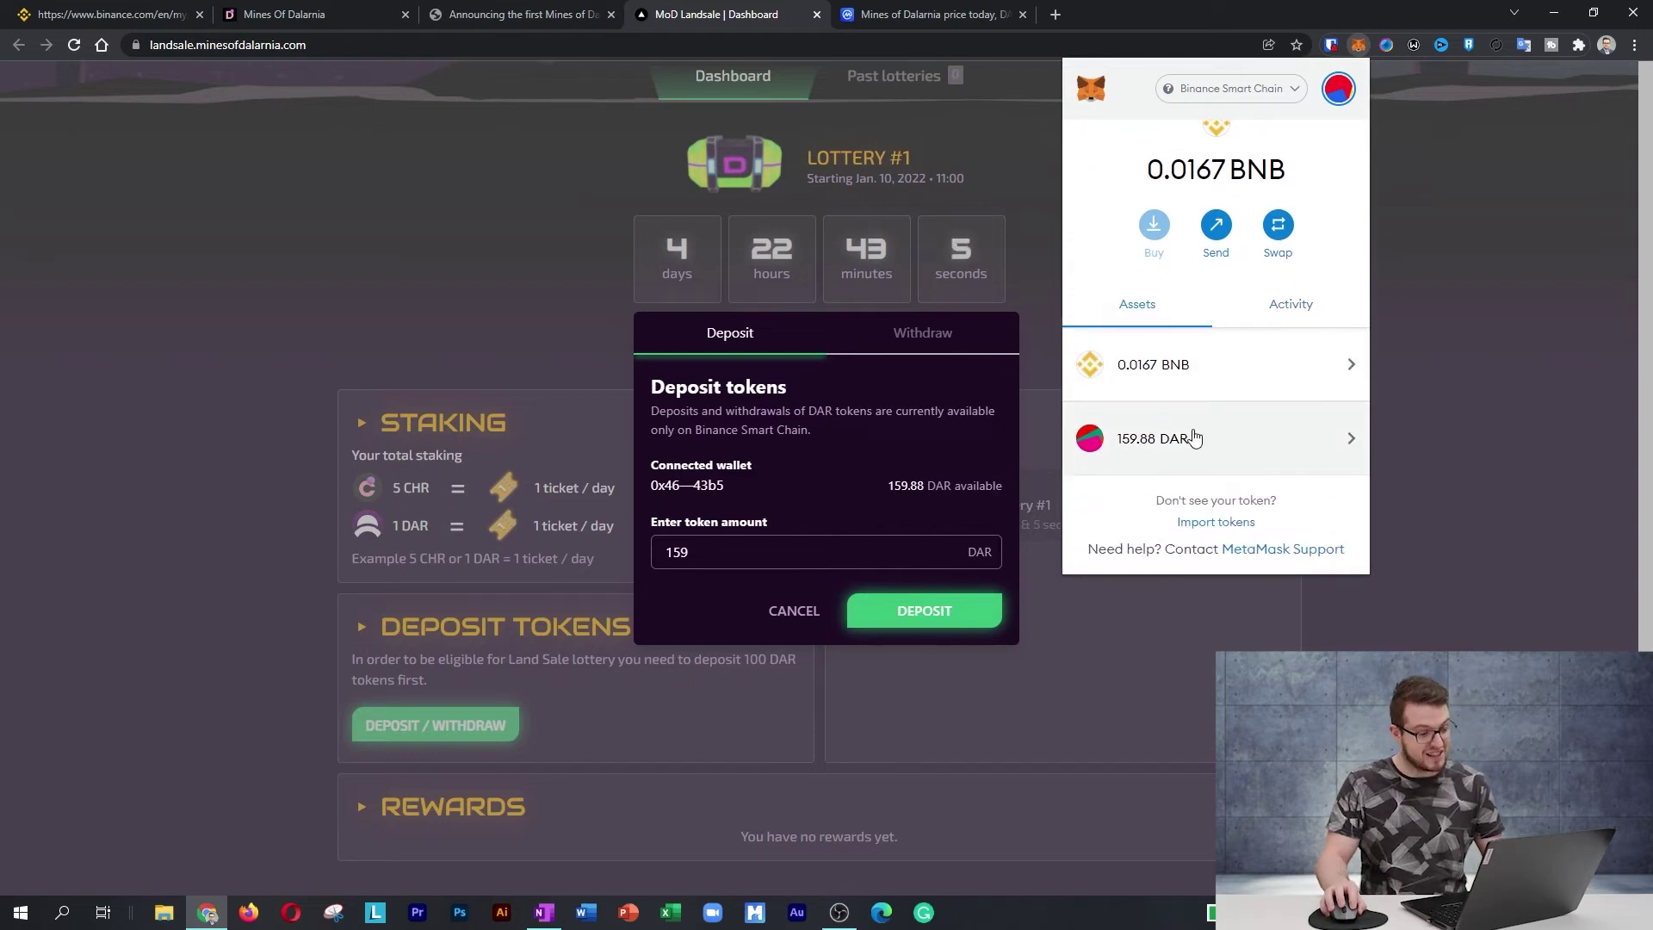
scroll(1205, 439, "up", 1)
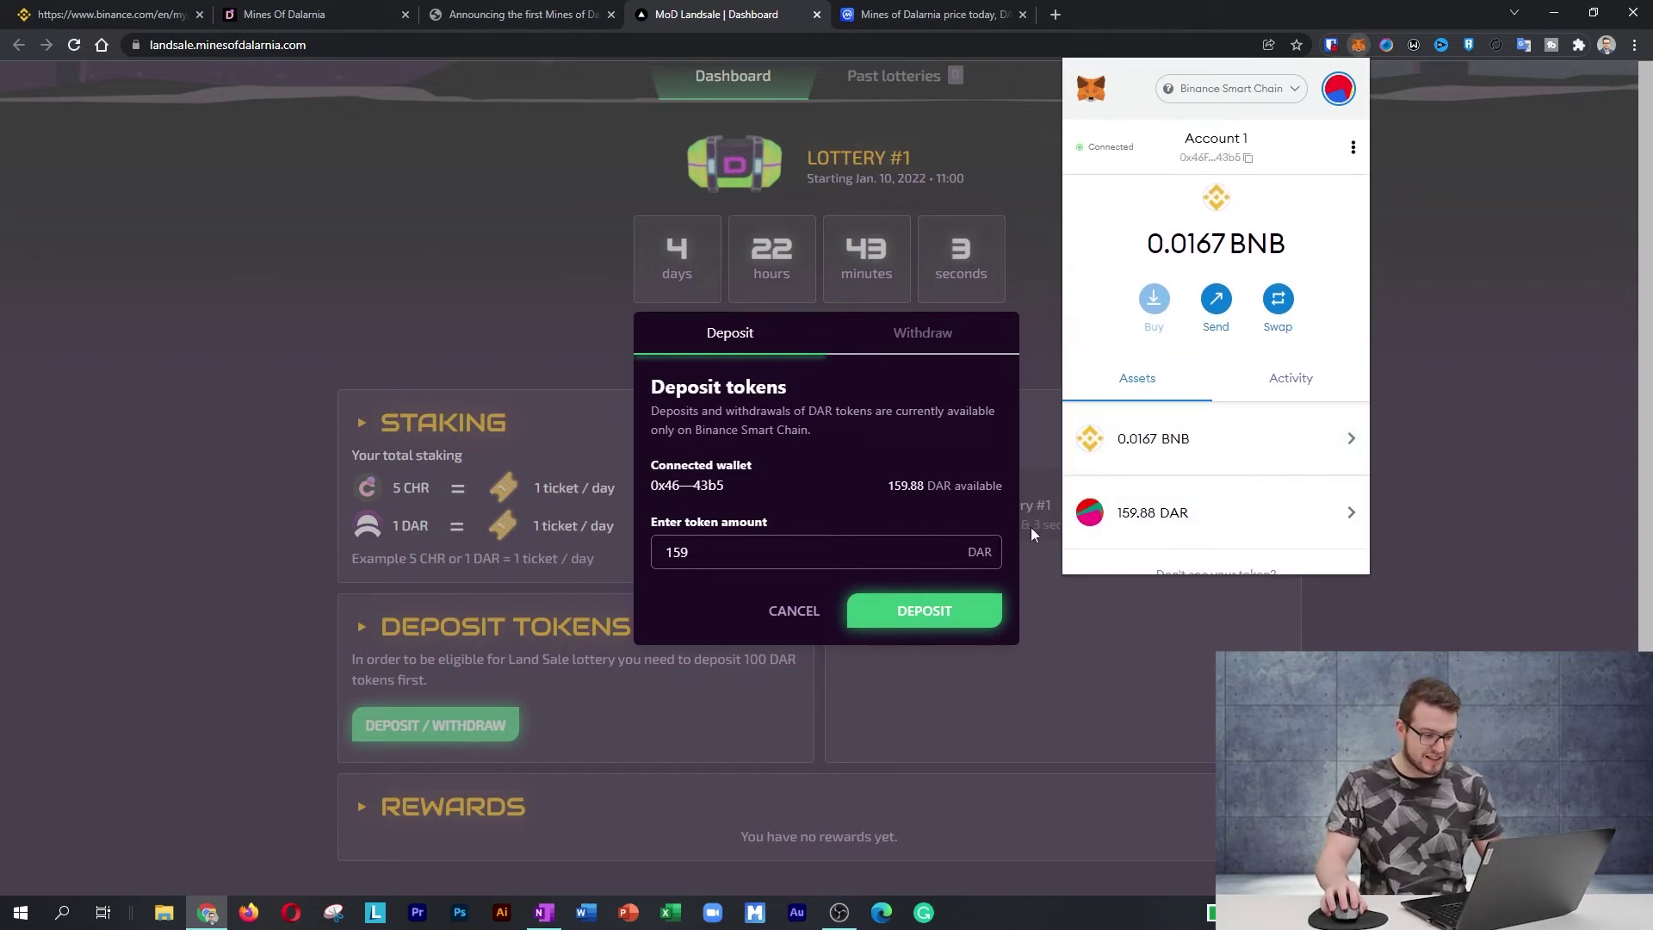
left_click(921, 454)
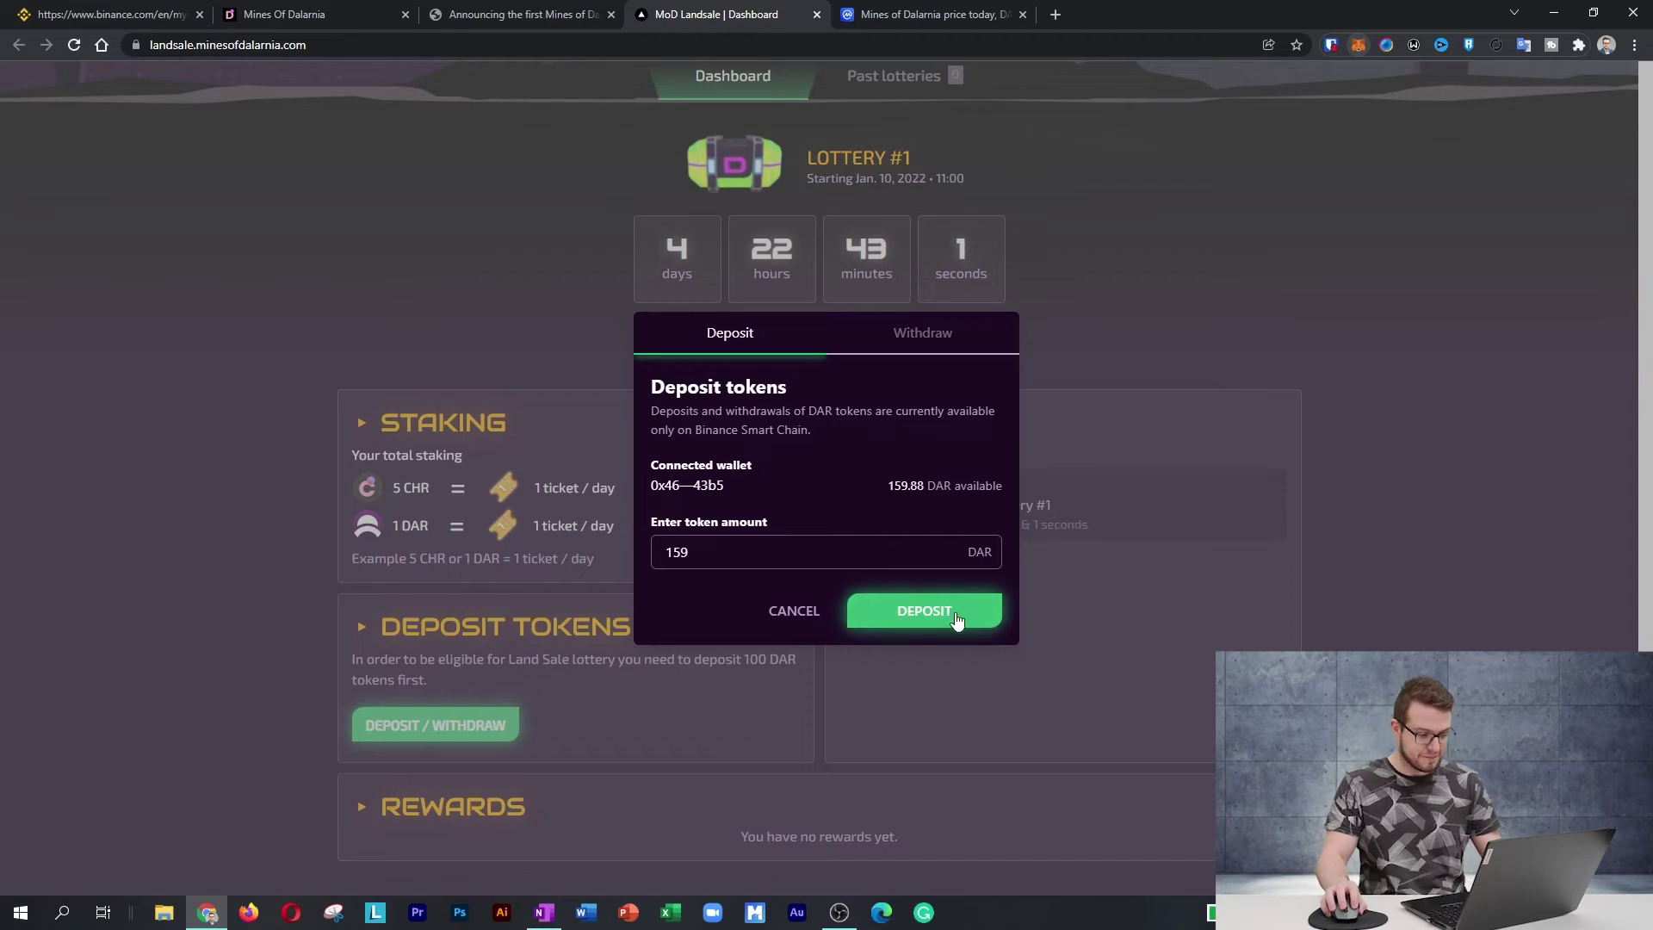
Submit the 159 DAR deposit dialog and reload the land sale dashboard.
left_click(1151, 535)
key("F5")
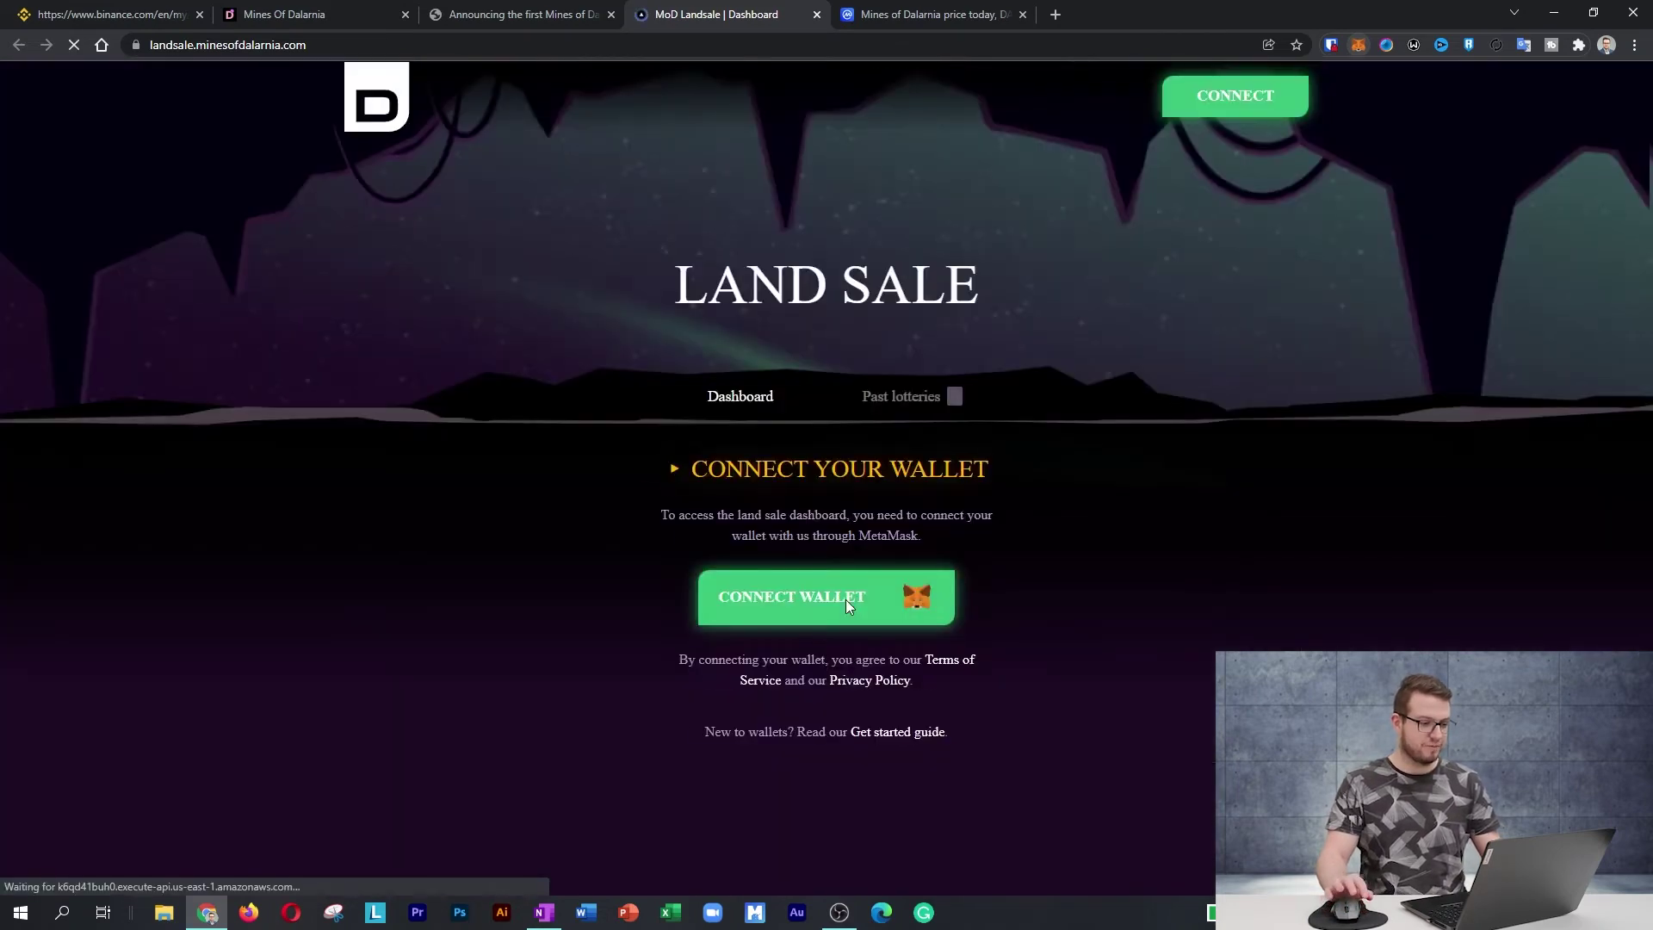
scroll(895, 550, "down", 3)
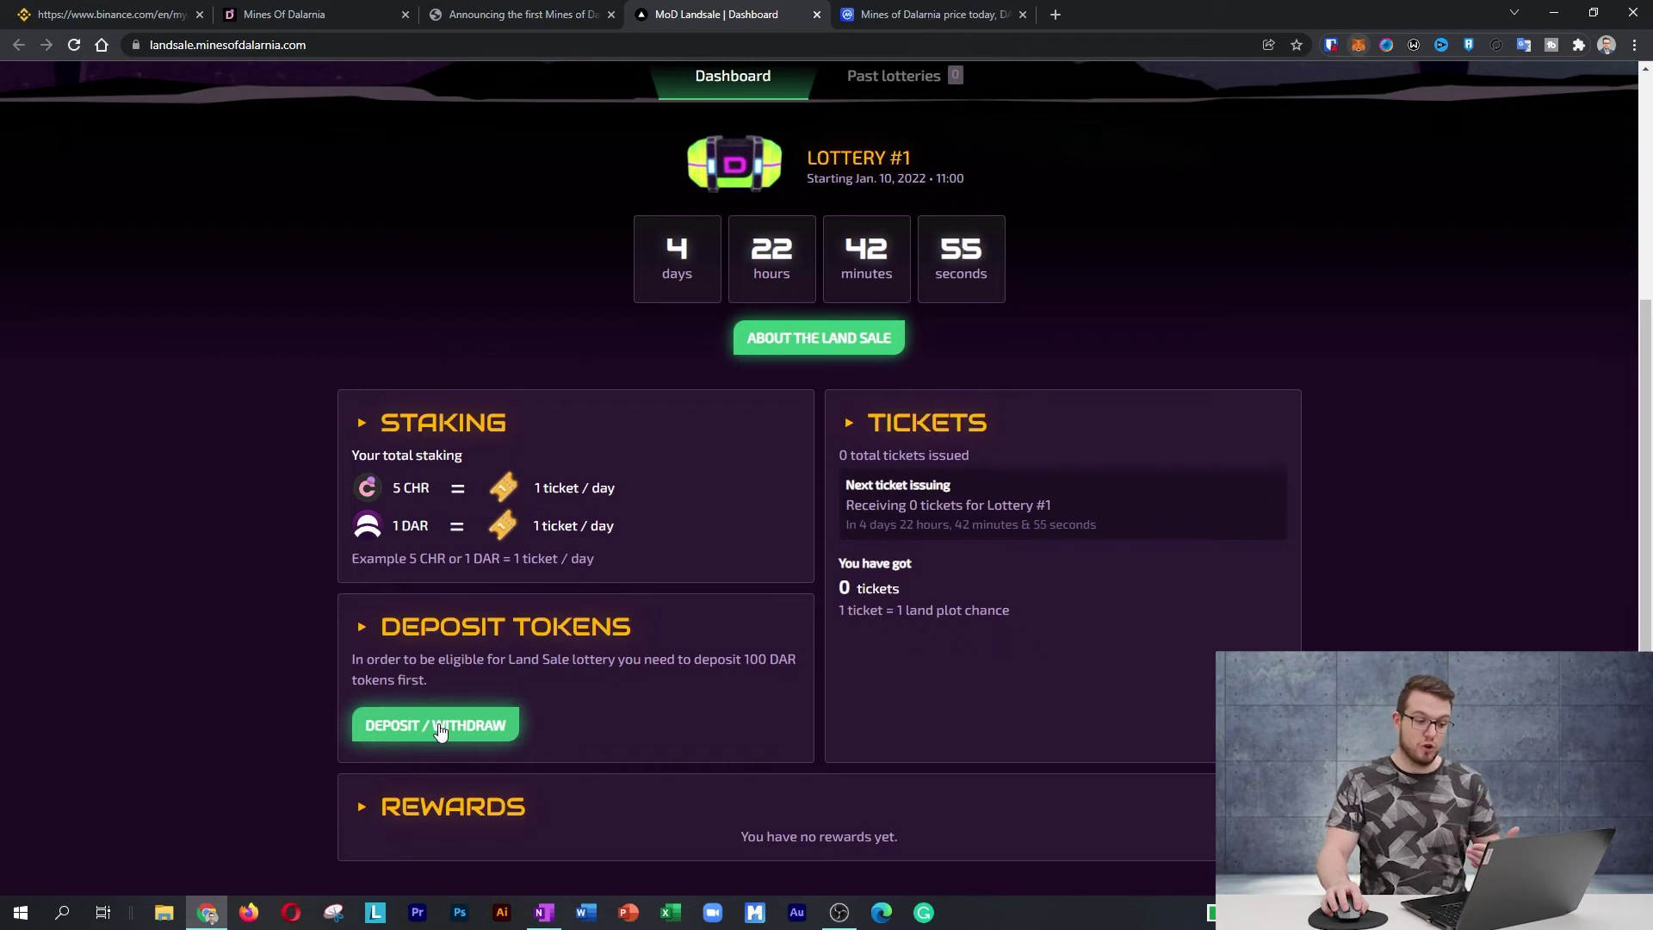
Deposit 159 DAR again and confirm the transaction and its fee in MetaMask.
left_click(439, 731)
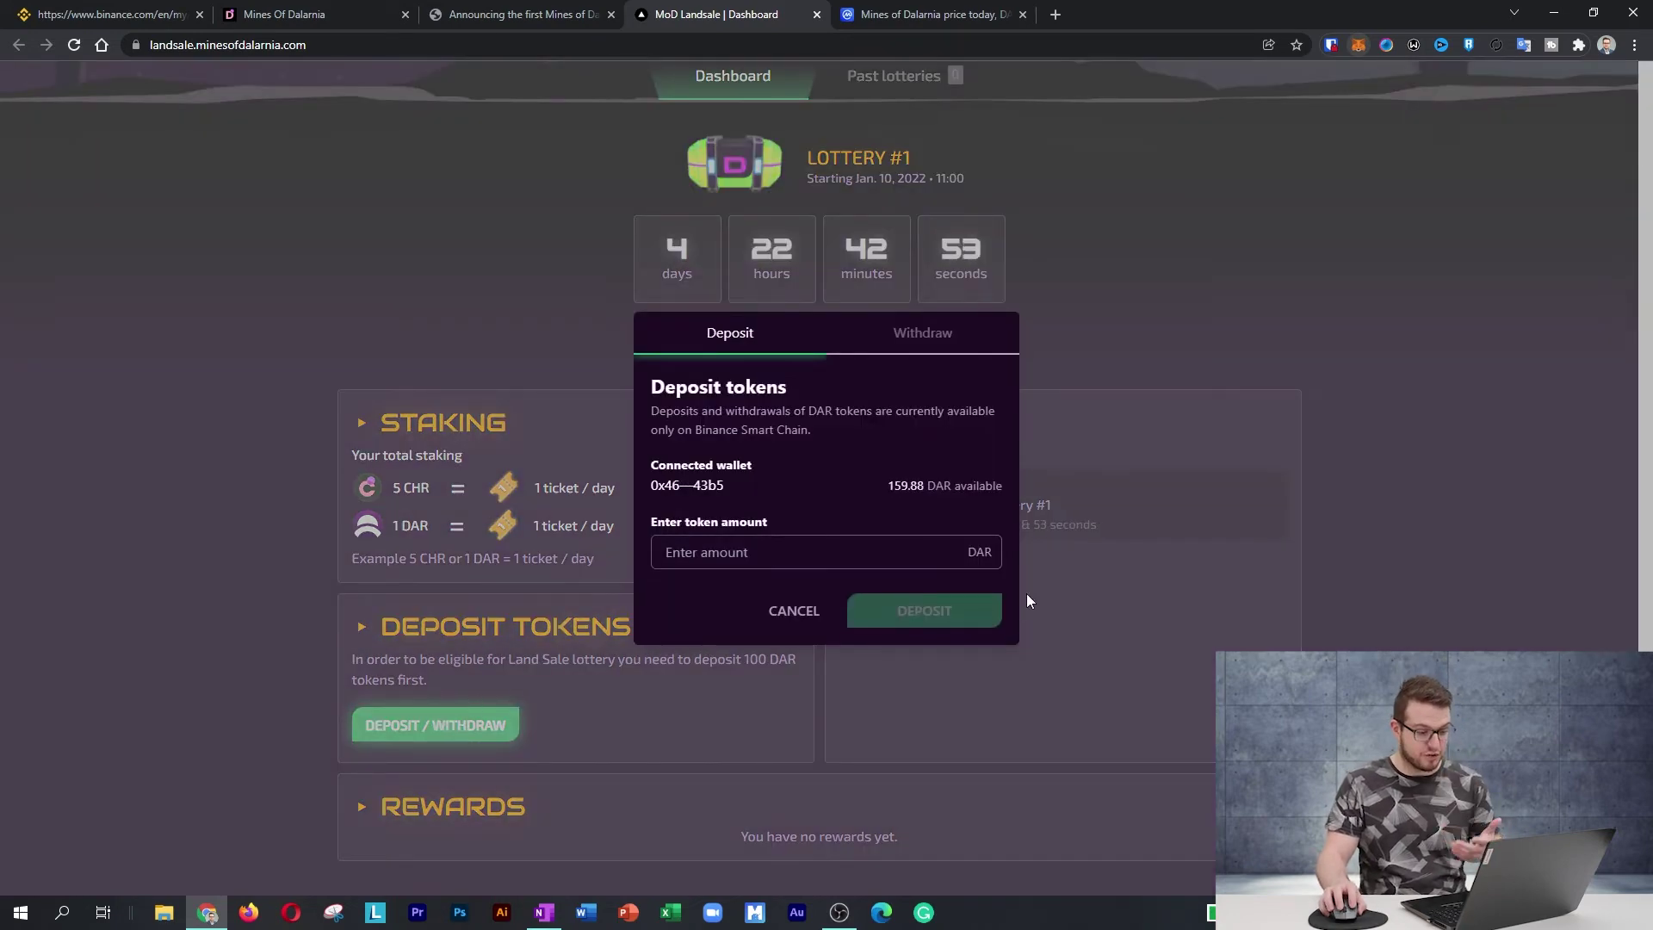
left_click(866, 558)
type("159")
left_click(927, 613)
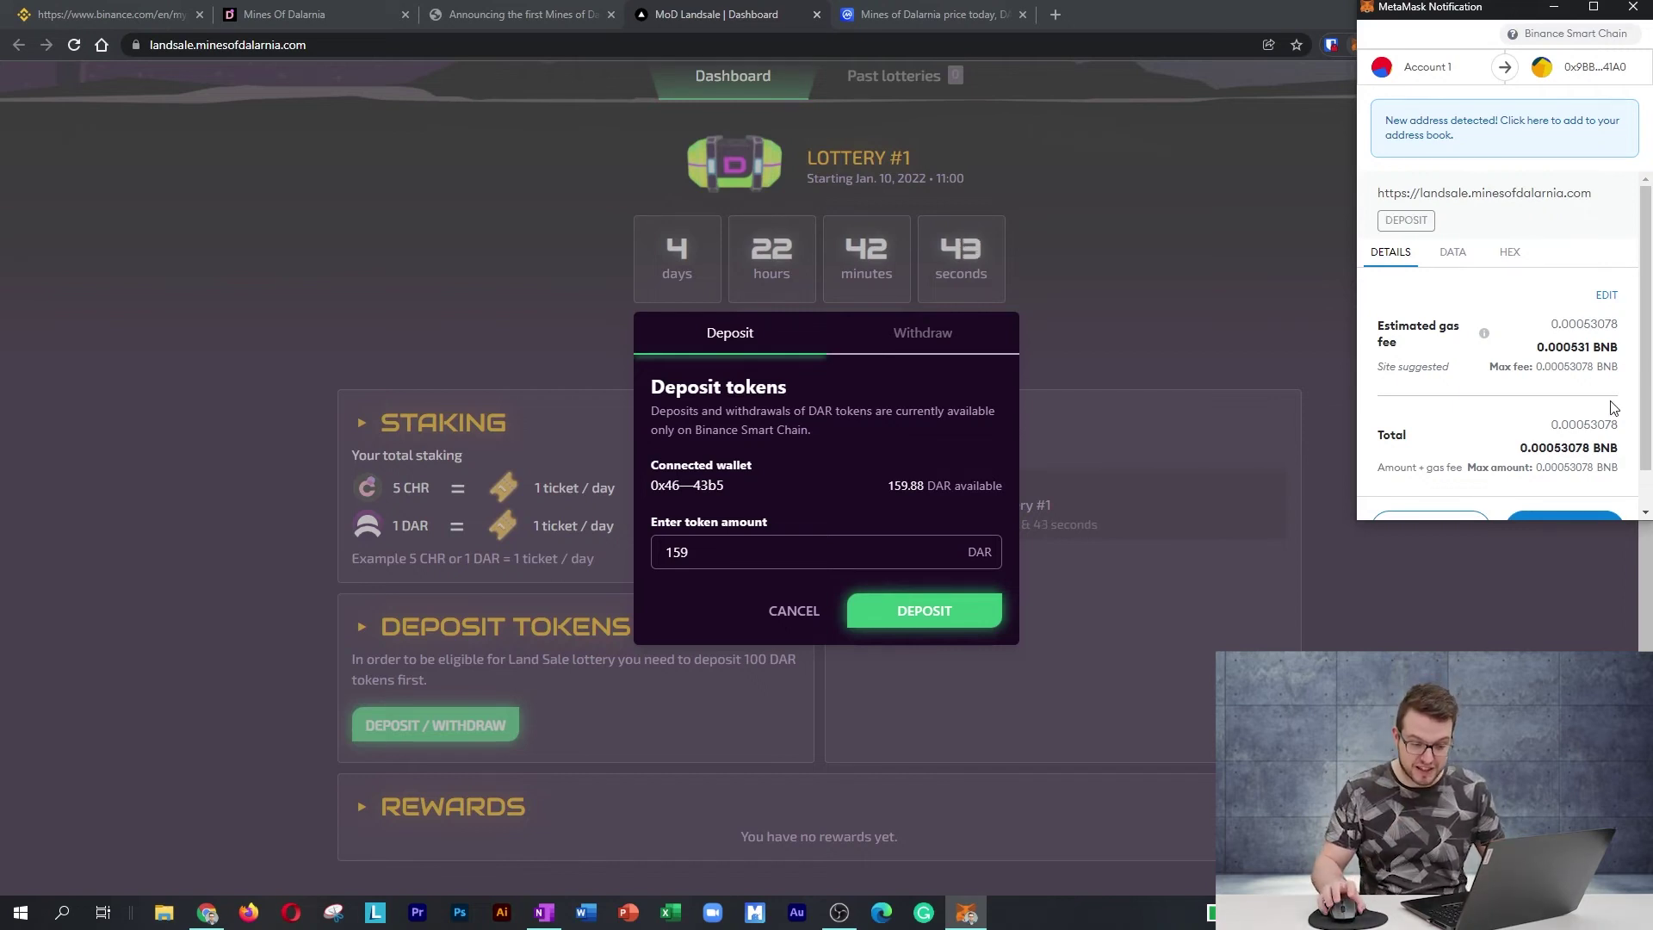
scroll(1576, 391, "down", 1)
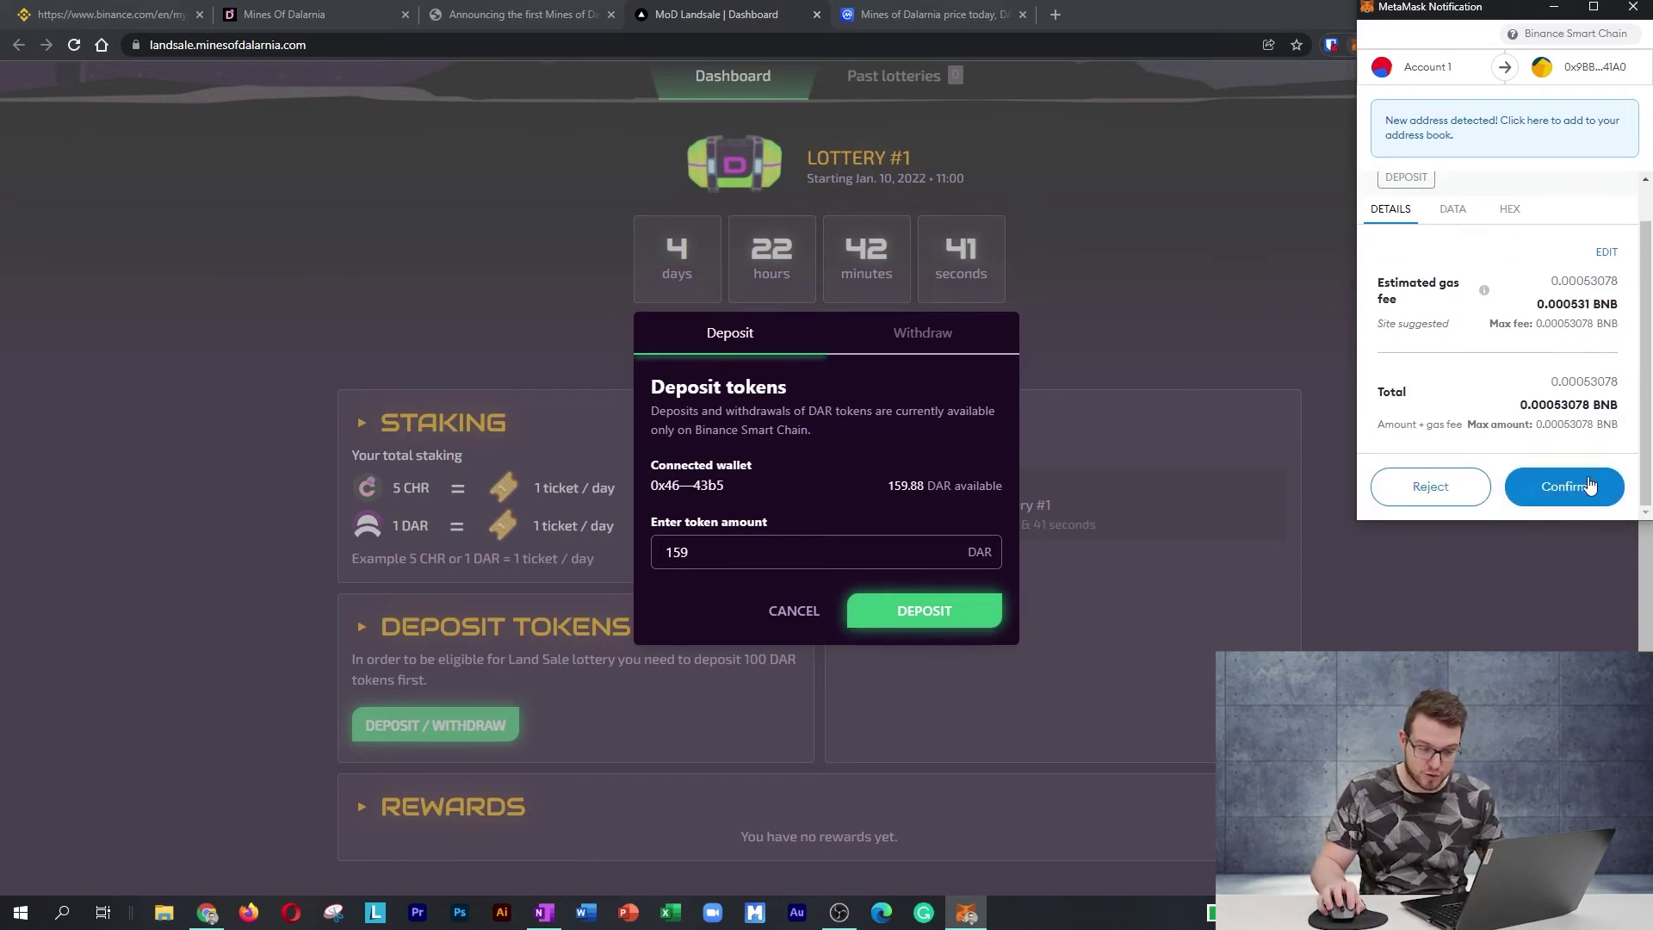
left_click(1591, 478)
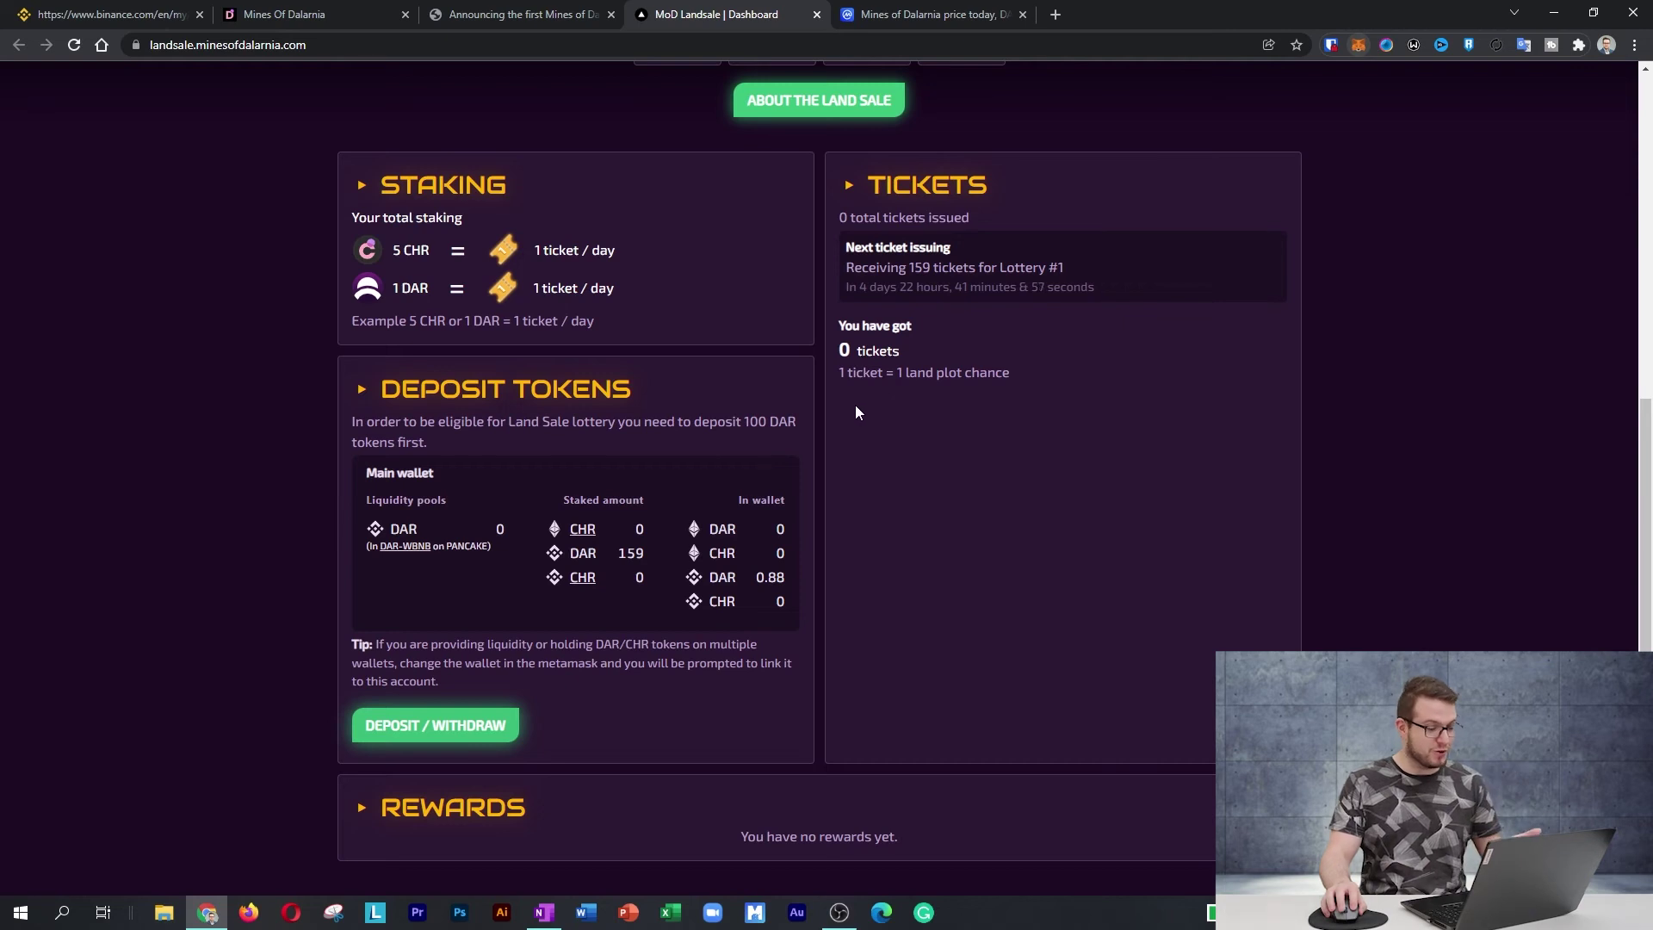
Check that the Withdraw form shows 159 DAR staked, then cancel without withdrawing.
left_click(444, 729)
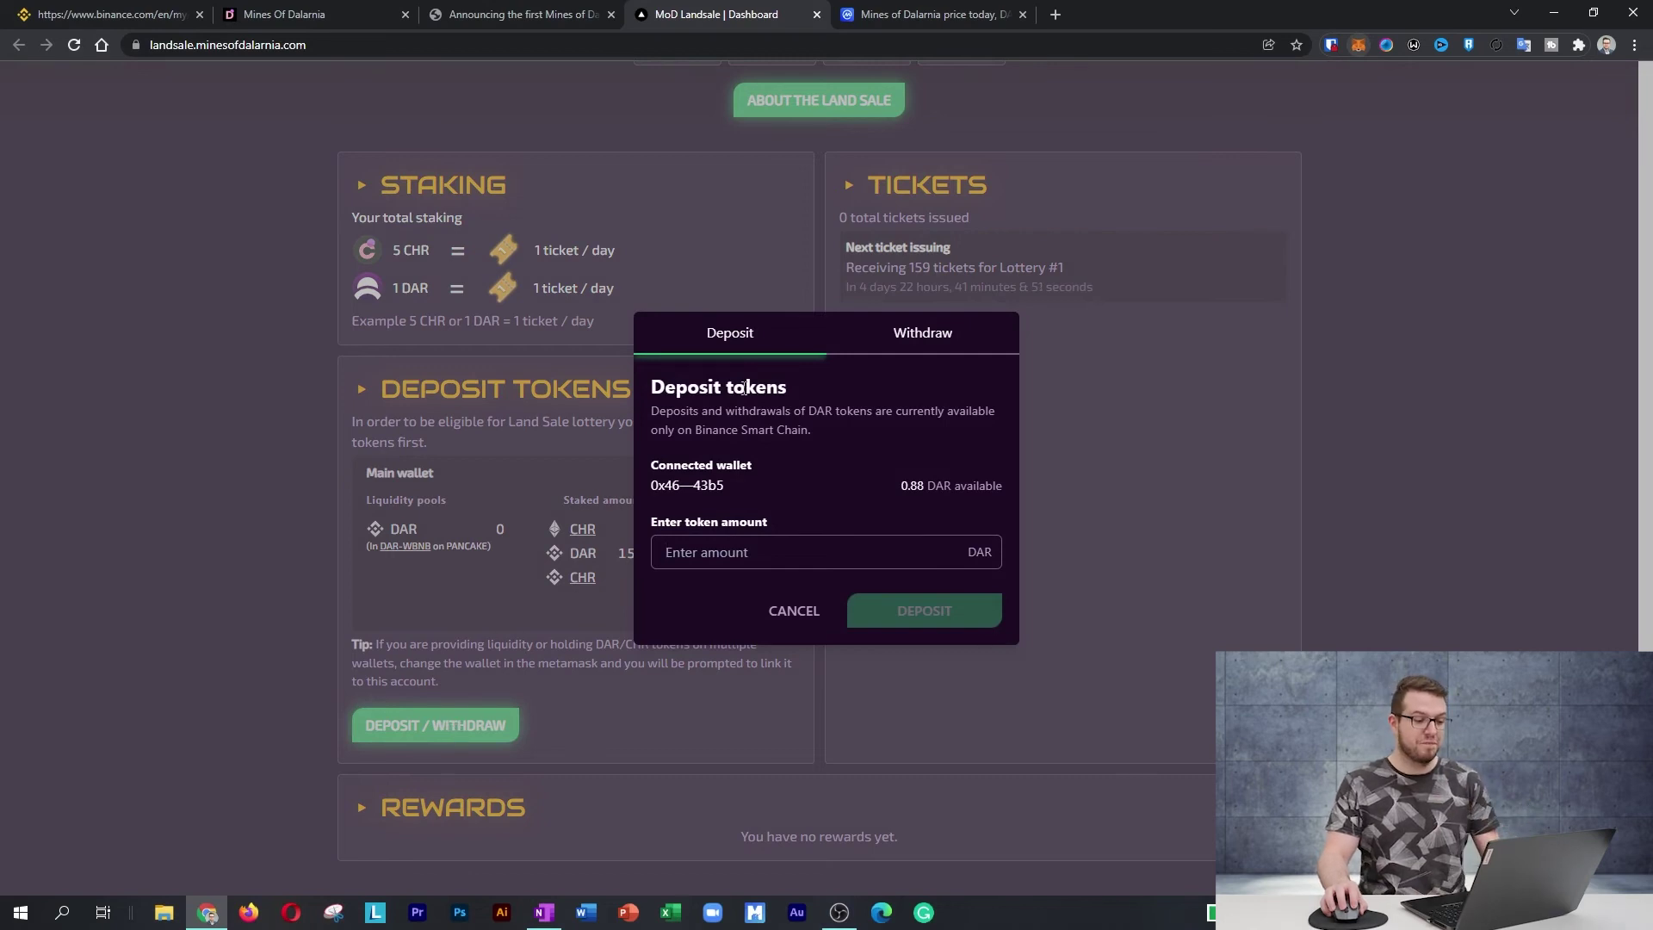
left_click(926, 355)
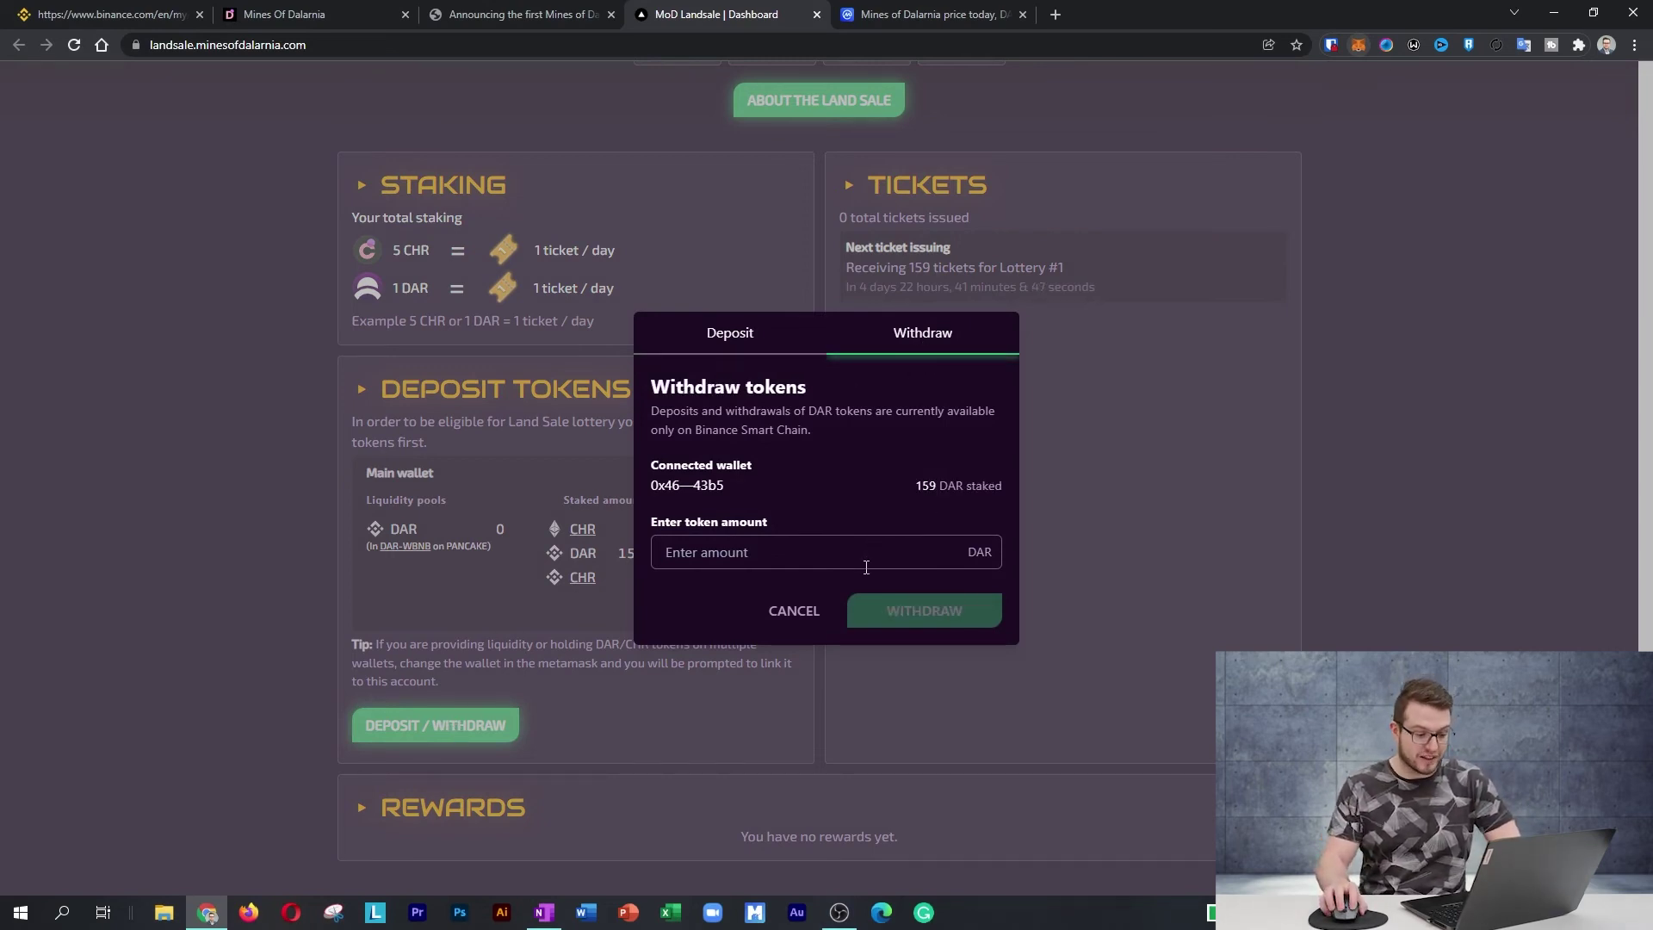
left_click(794, 611)
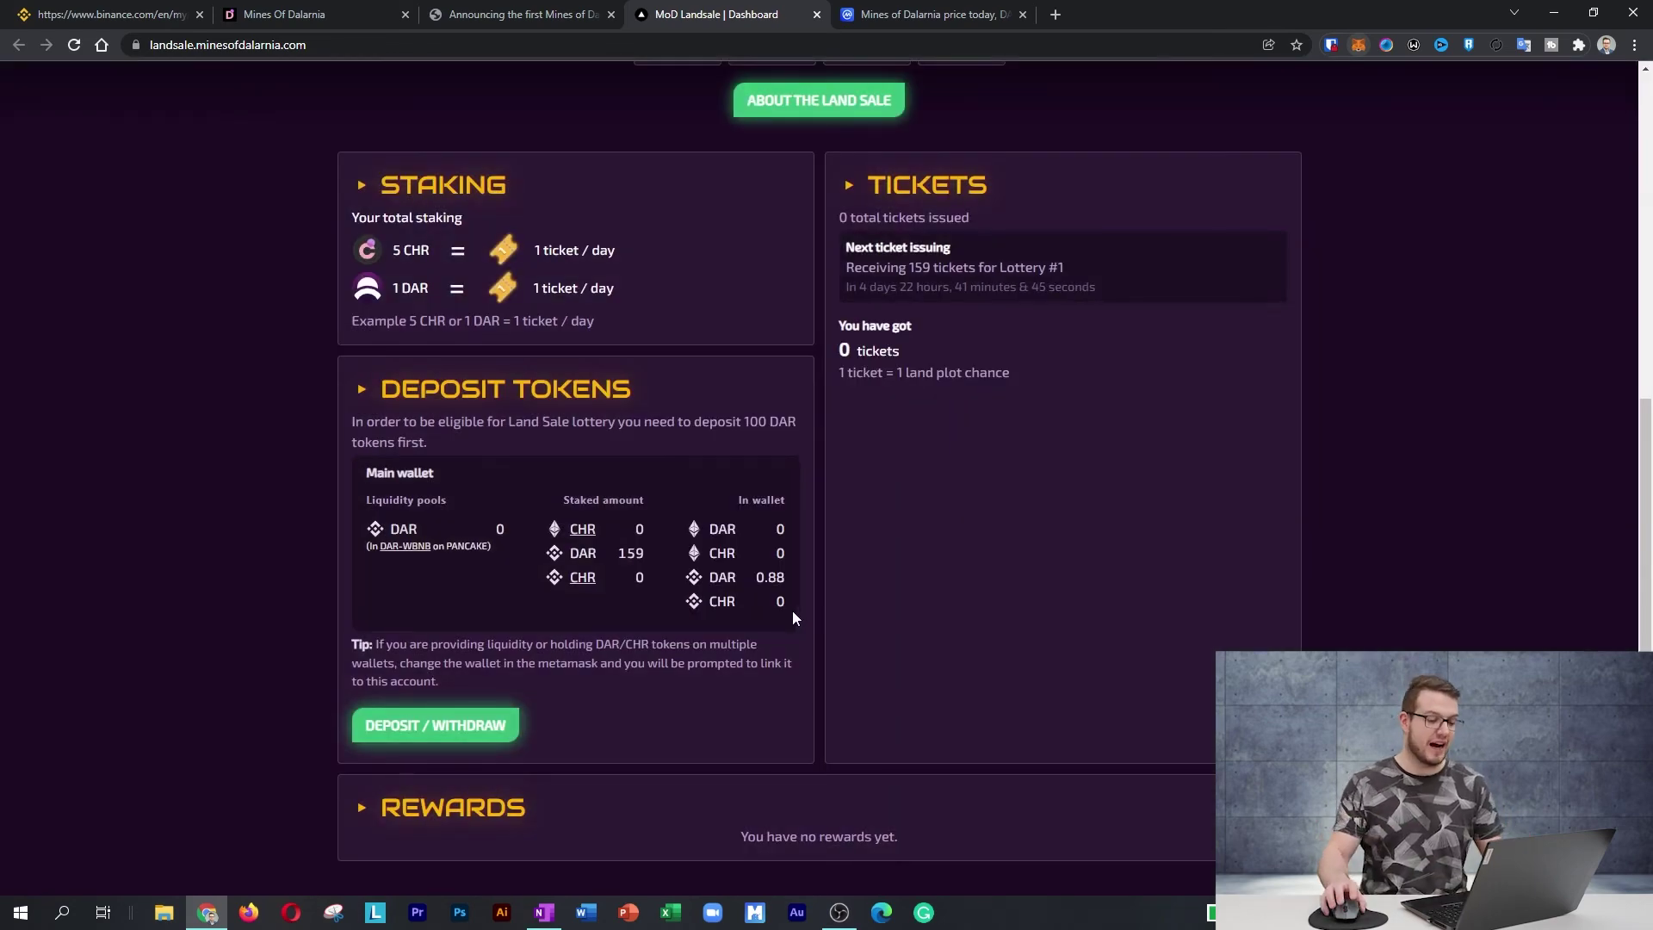
scroll(792, 607, "up", 4)
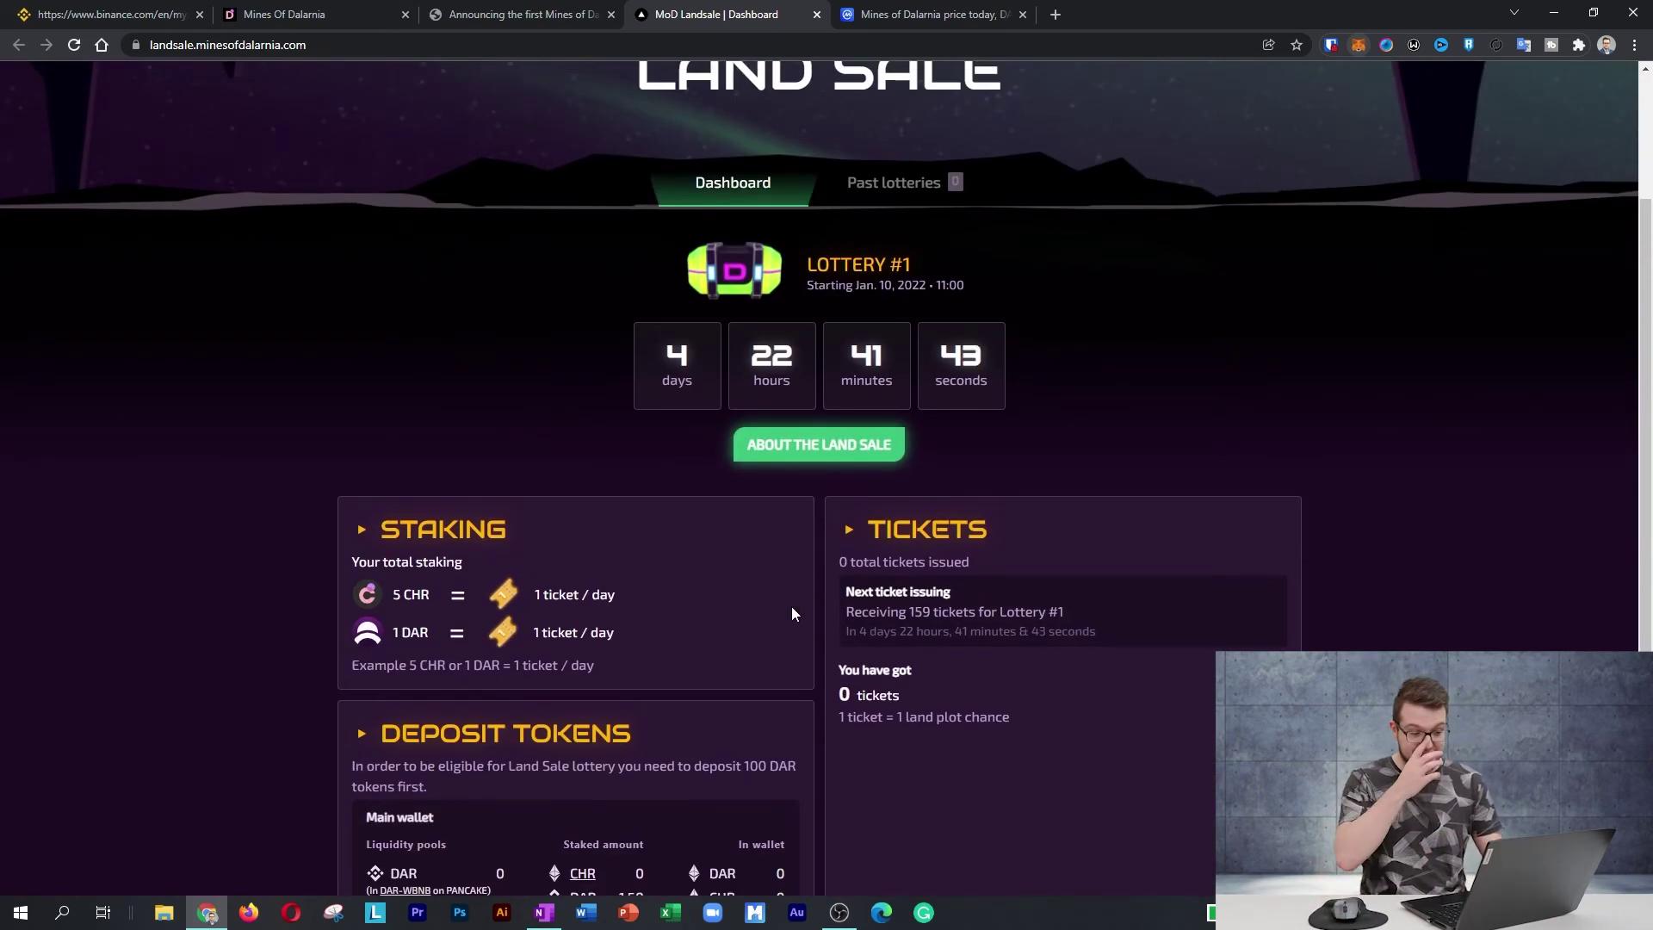
Open the land sale announcement on Medium and read its ticket and CHR staking sections.
left_click(835, 453)
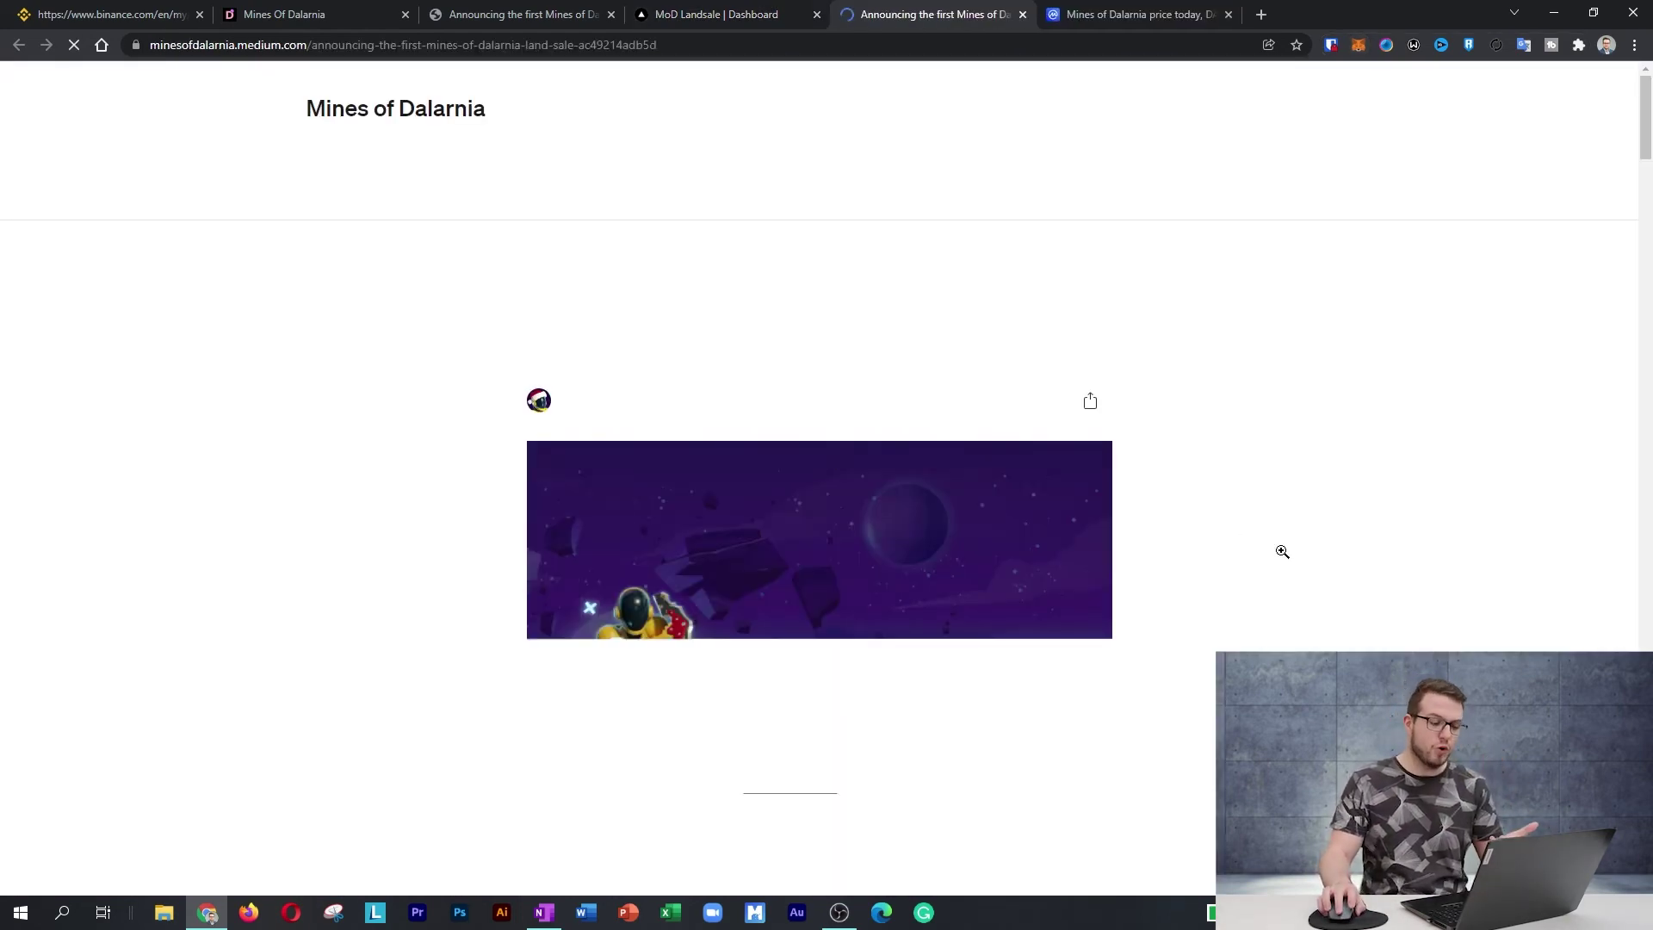
scroll(1281, 557, "down", 20)
scroll(1282, 557, "down", 8)
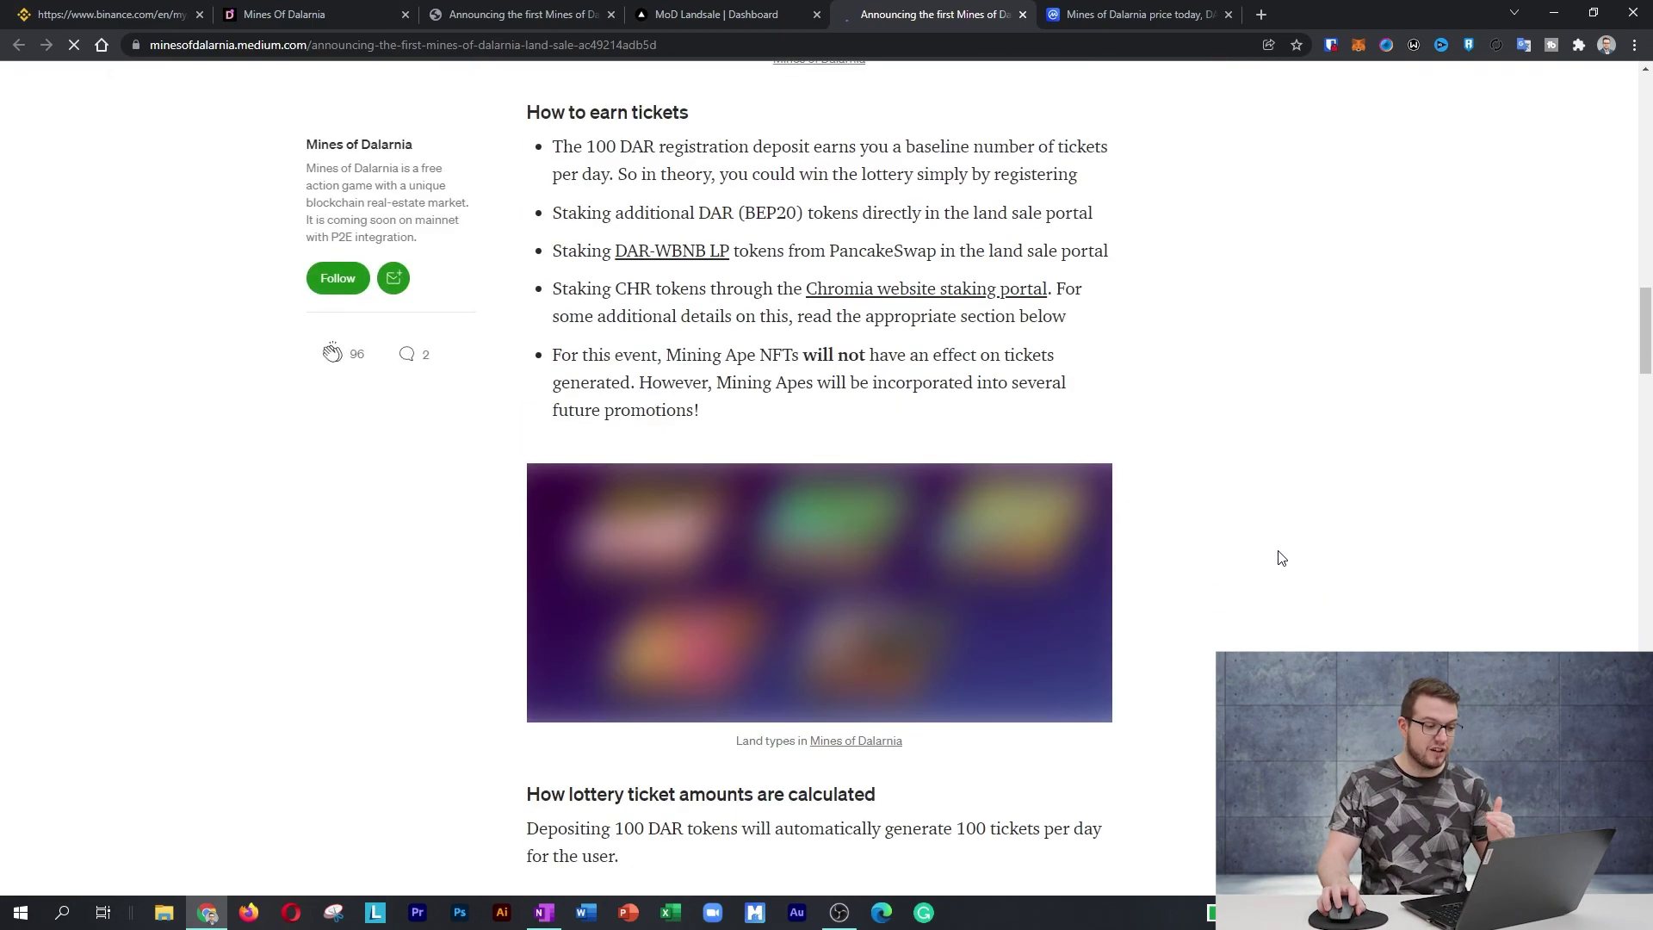
scroll(1281, 557, "up", 2)
scroll(1279, 558, "down", 8)
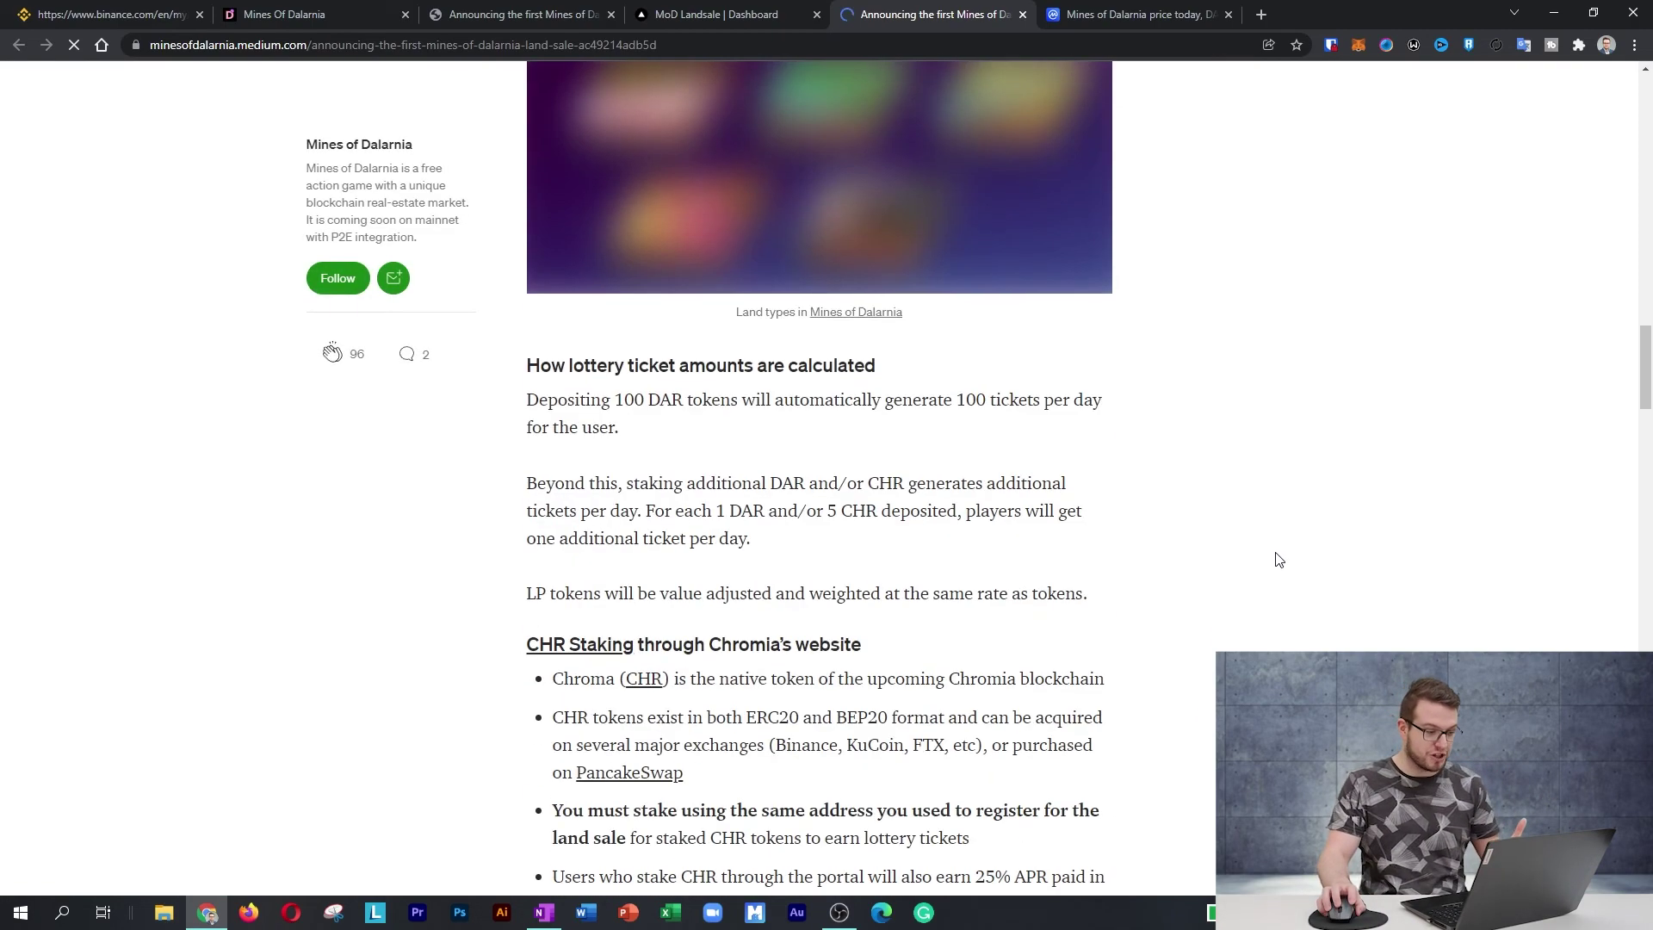
scroll(1279, 558, "down", 8)
scroll(1277, 559, "down", 8)
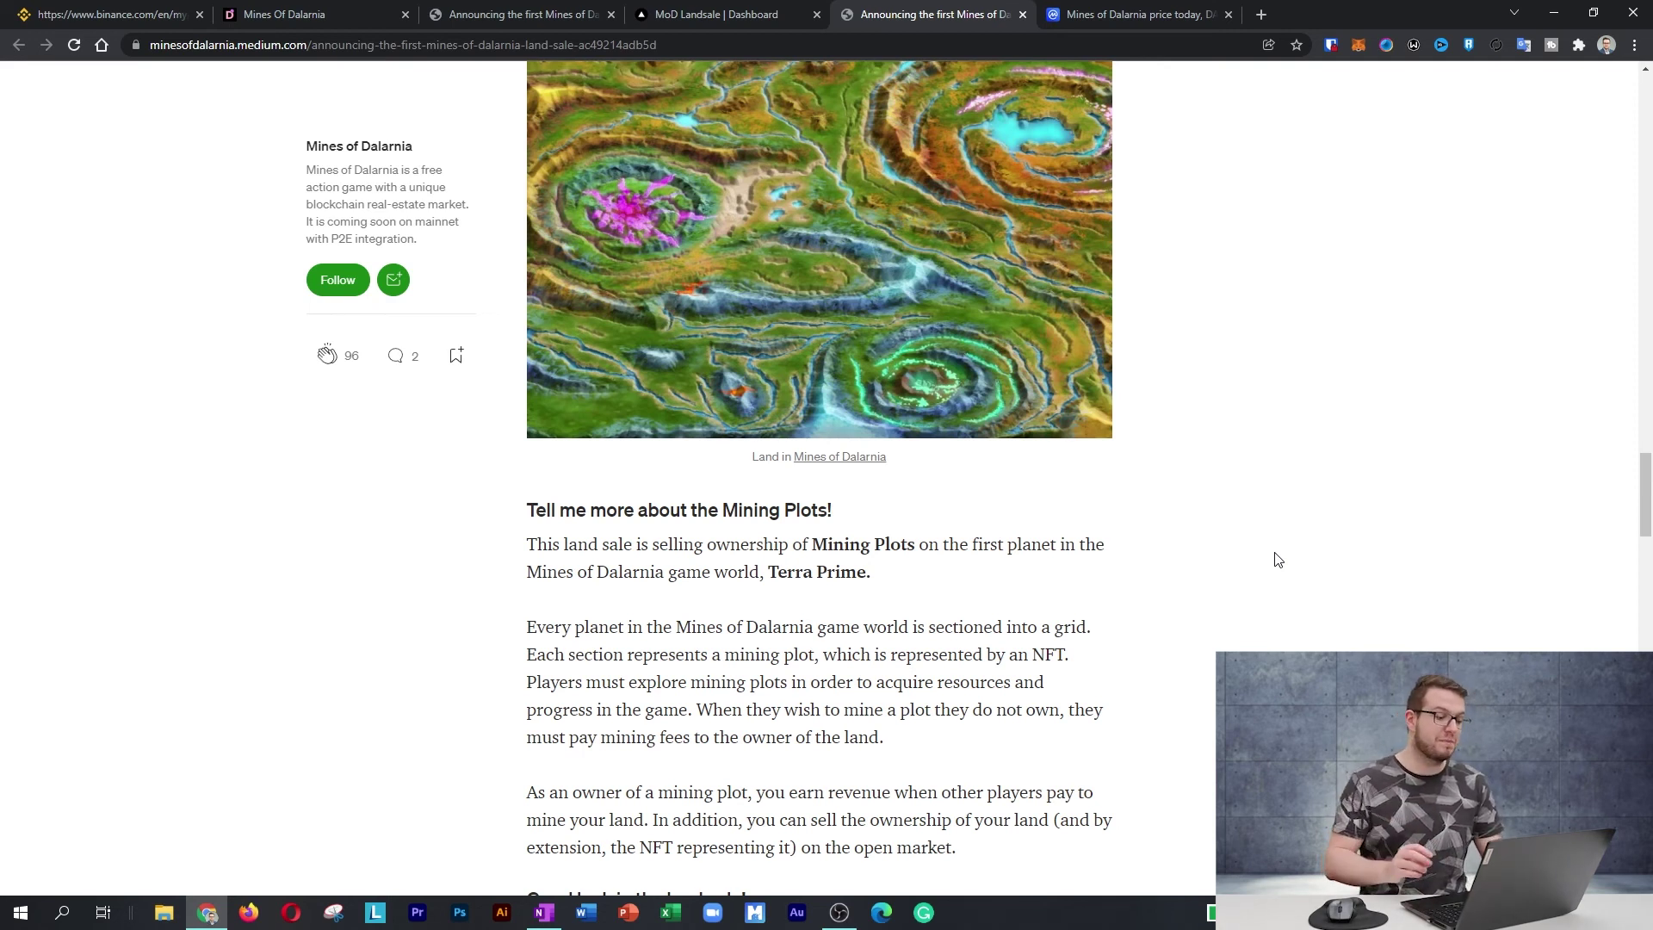
scroll(1201, 592, "down", 2)
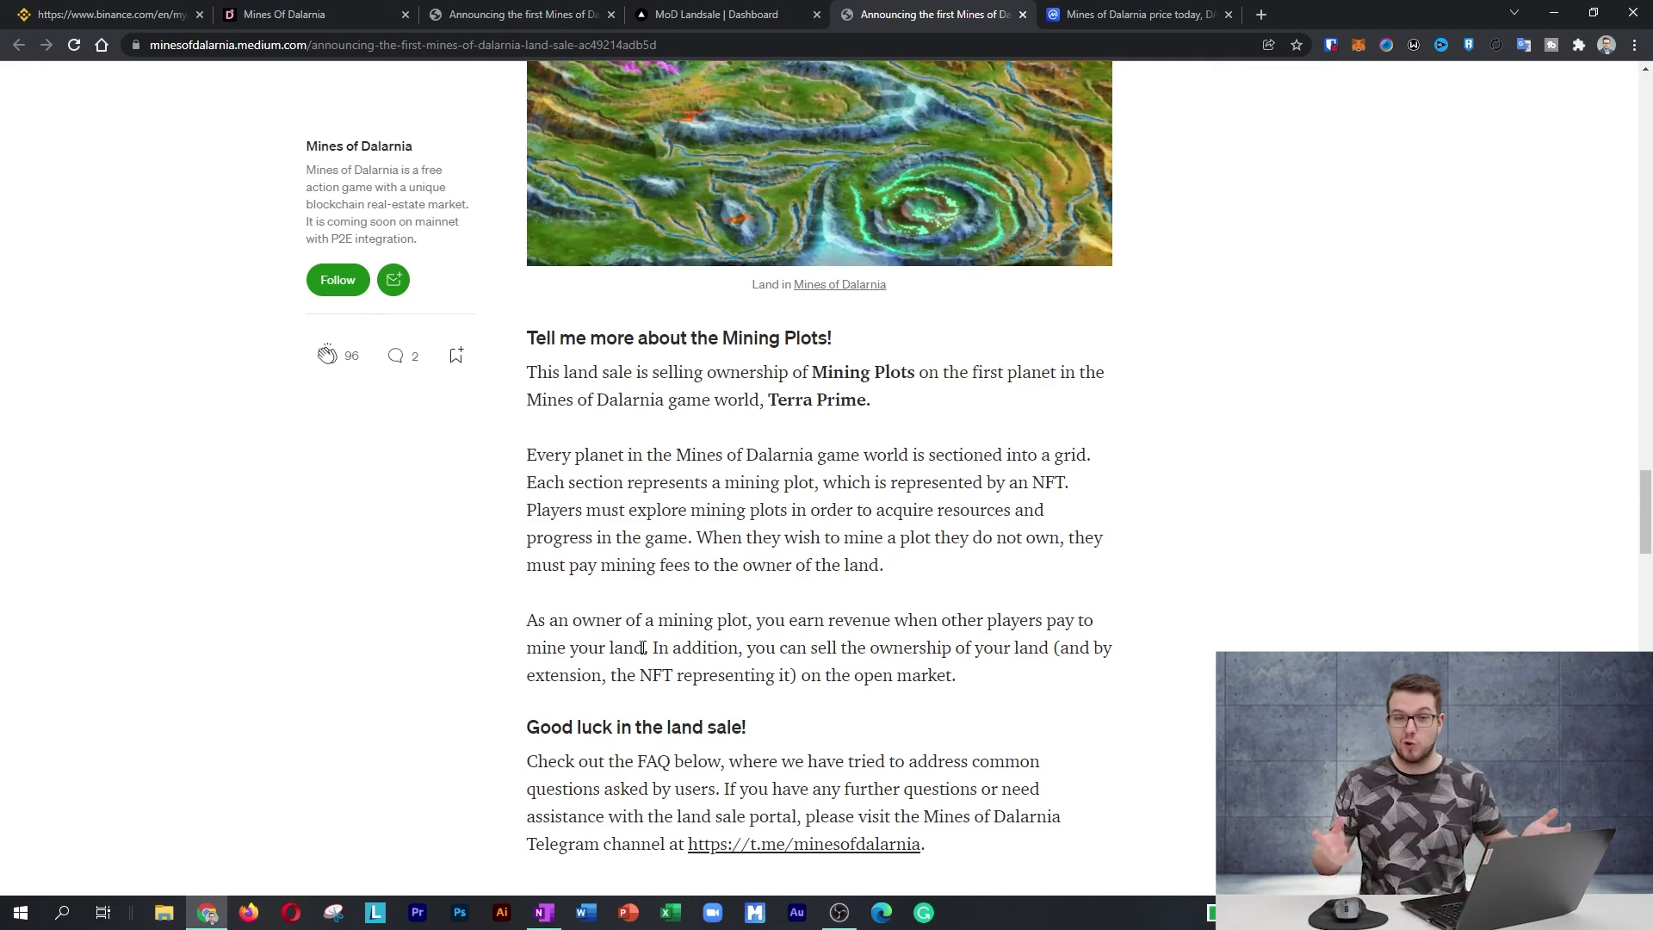
scroll(644, 647, "up", 10)
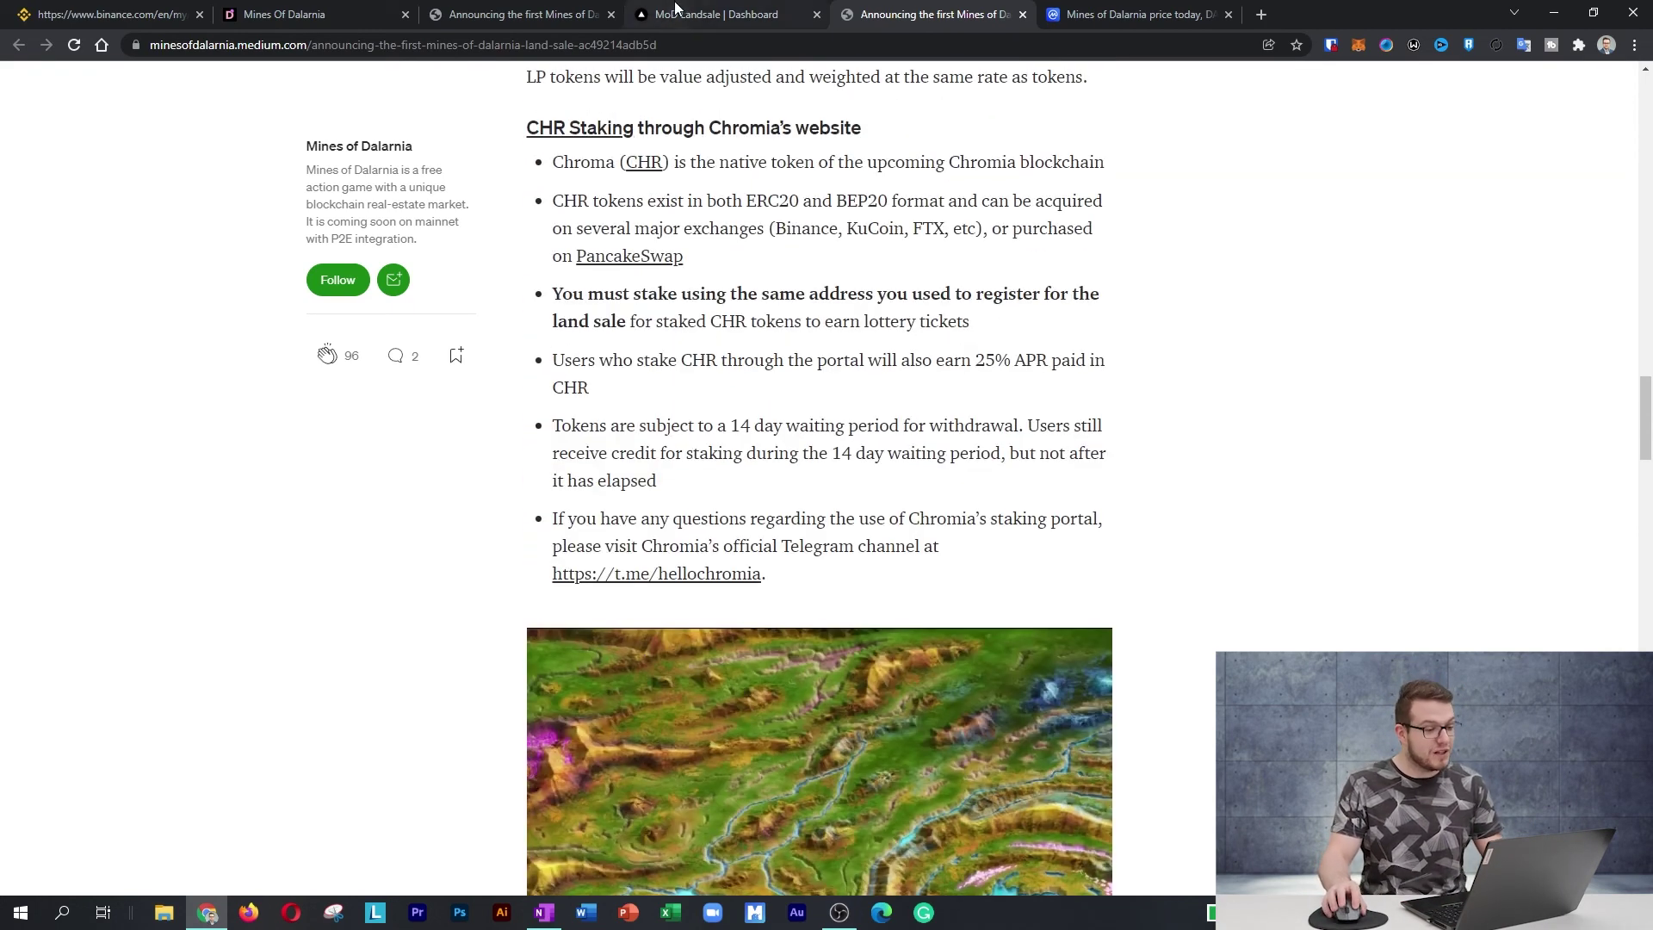
Return to the MoD Landsale Dashboard tab showing 159 tickets due for Lottery #1.
left_click(717, 15)
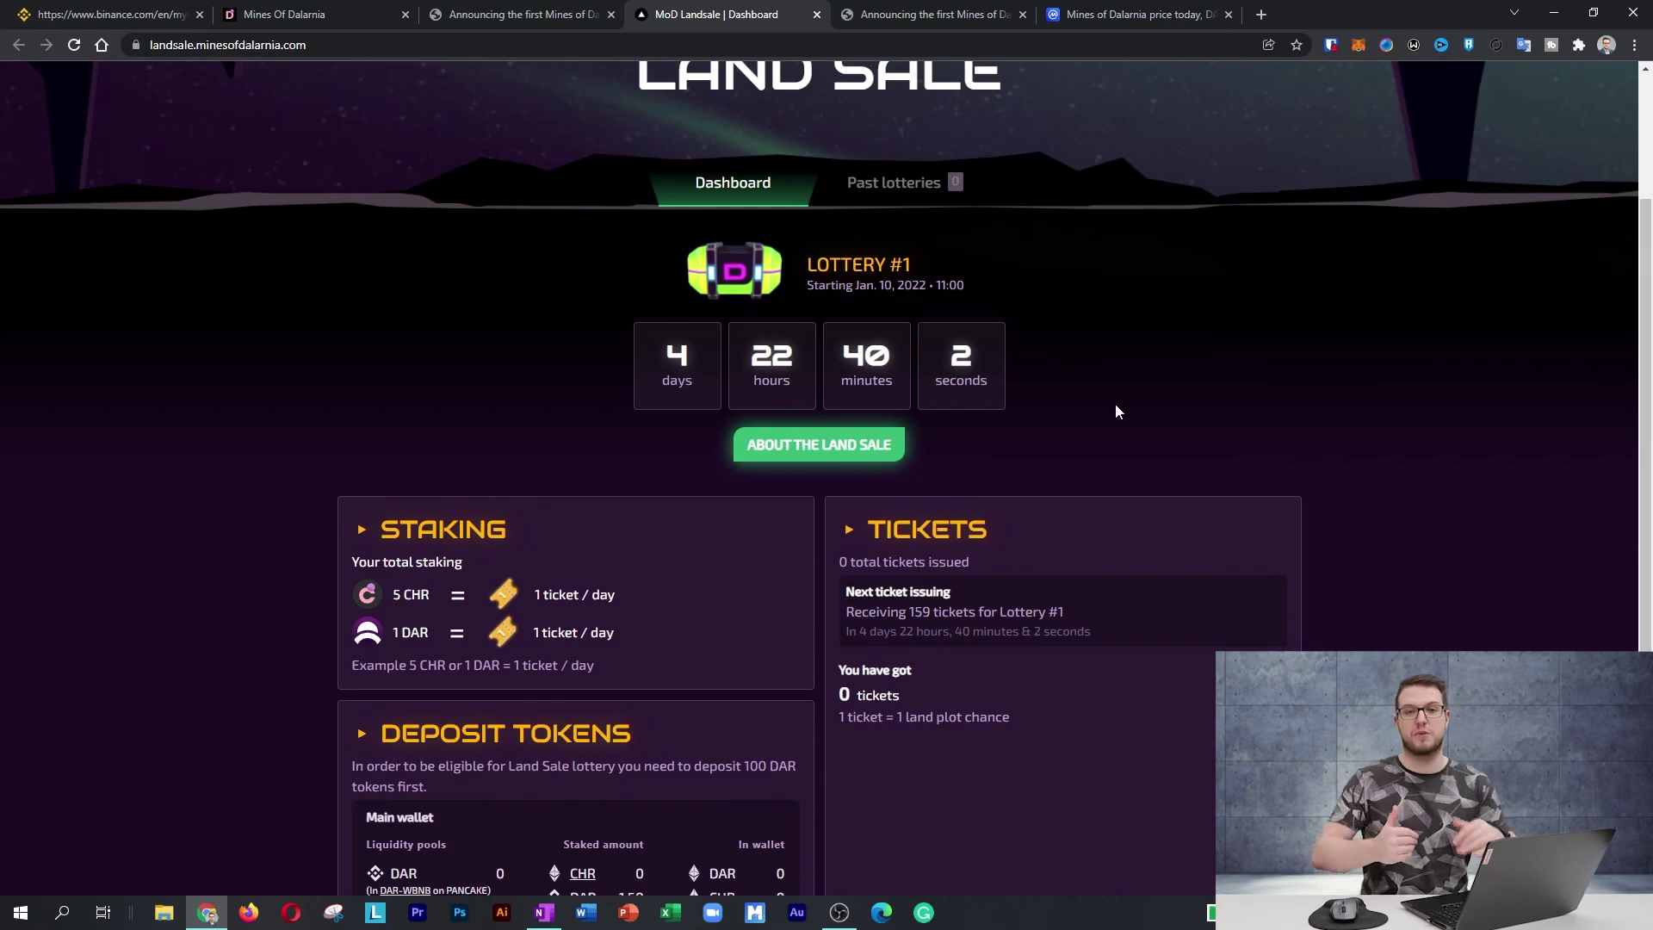